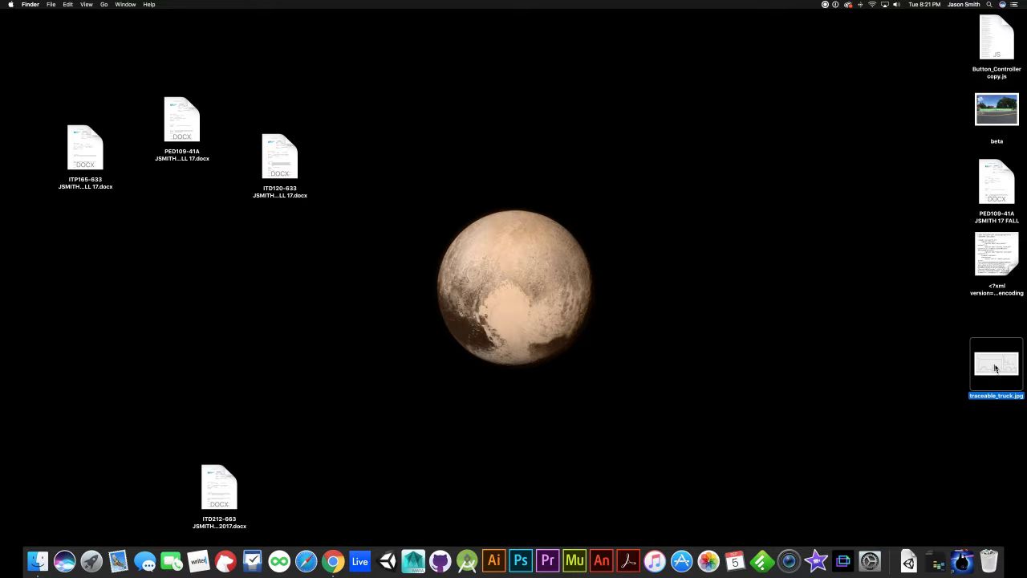
Step: Open traceable_truck.jpg from the desktop in Preview, examine the numbered truck drawing in an enlarged window, and close it
left_click_drag(999, 374, 537, 246)
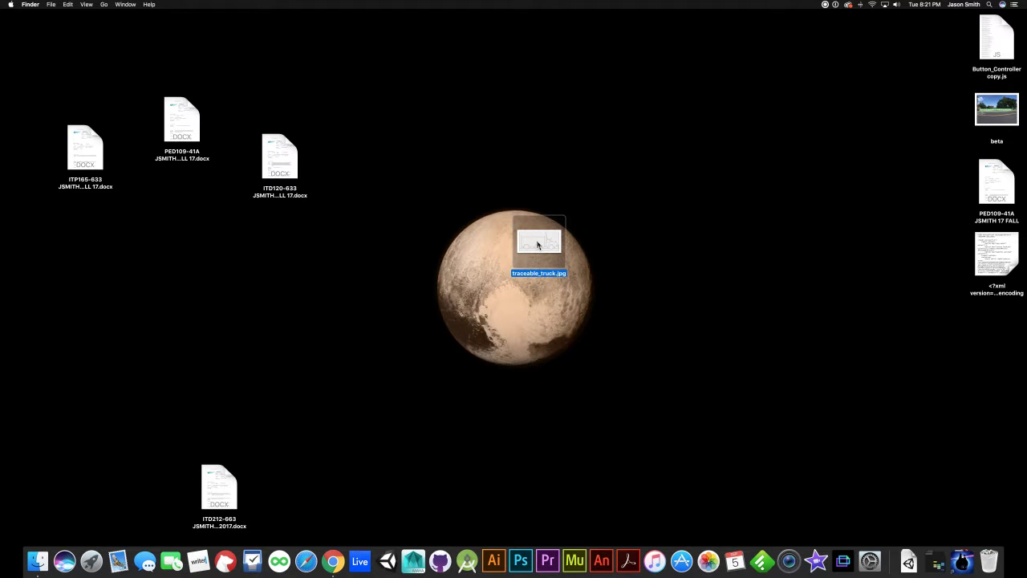
right_click(537, 246)
mouse_move(558, 253)
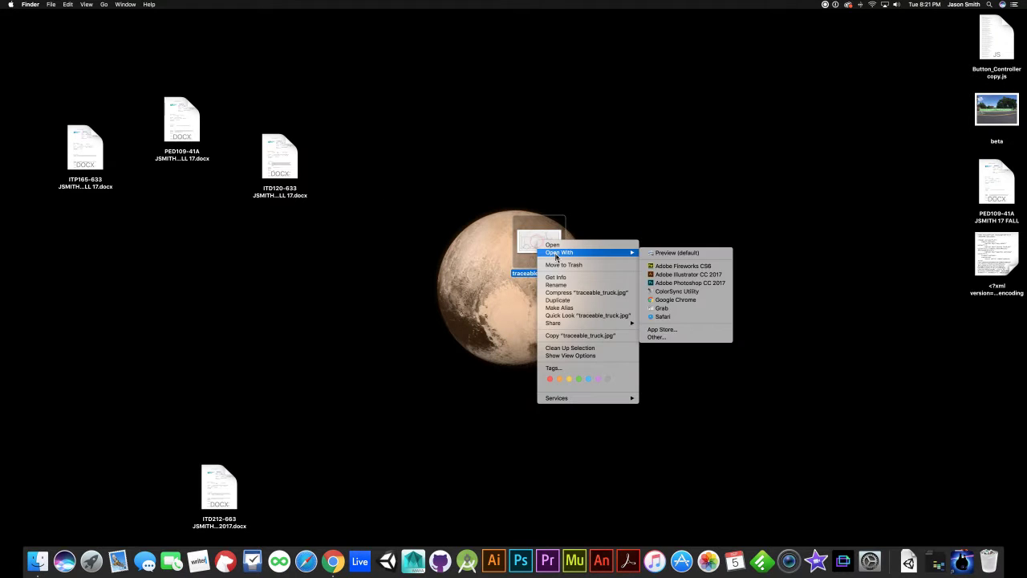
left_click(665, 254)
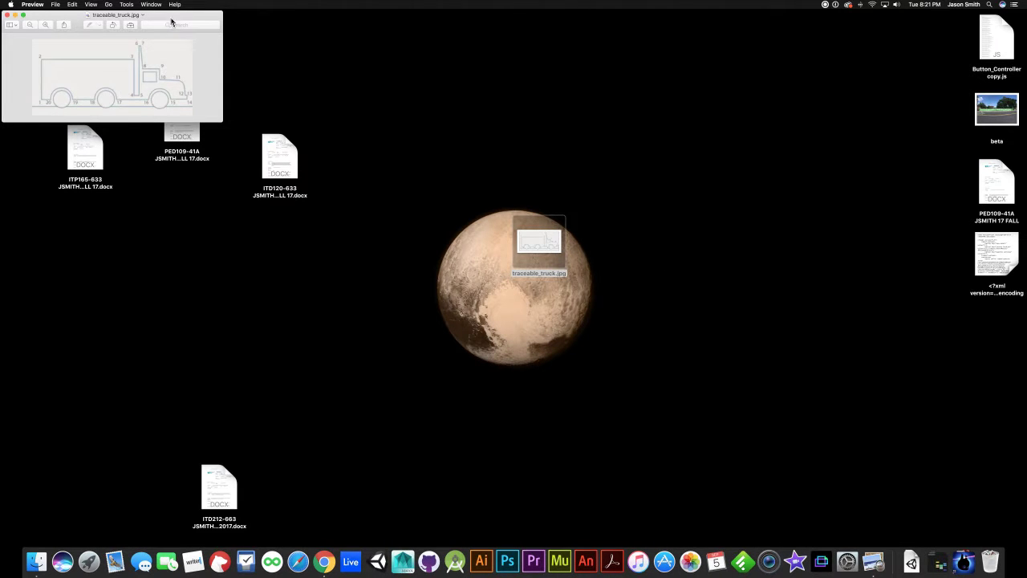
left_click_drag(169, 18, 598, 211)
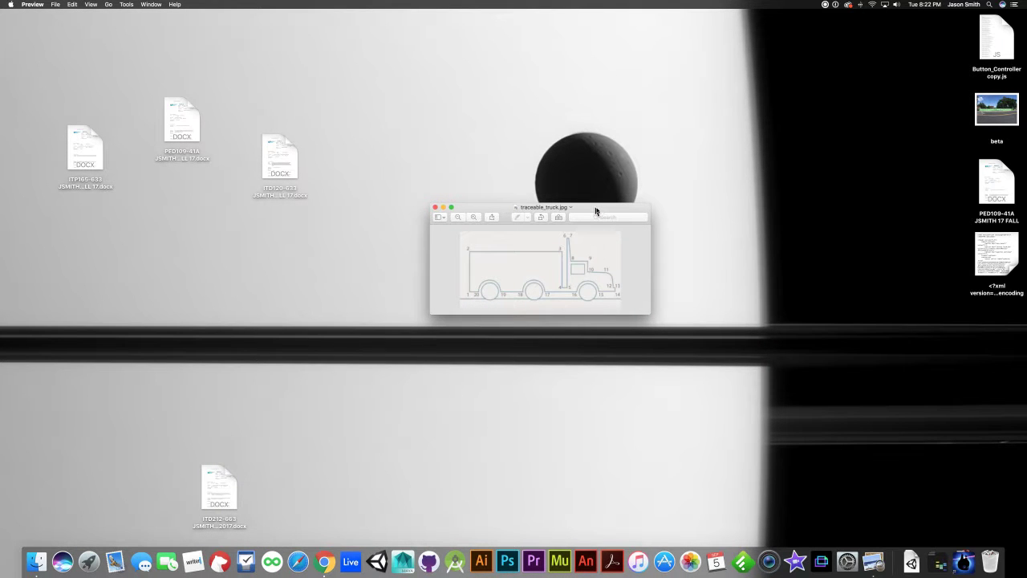
left_click_drag(645, 308, 683, 442)
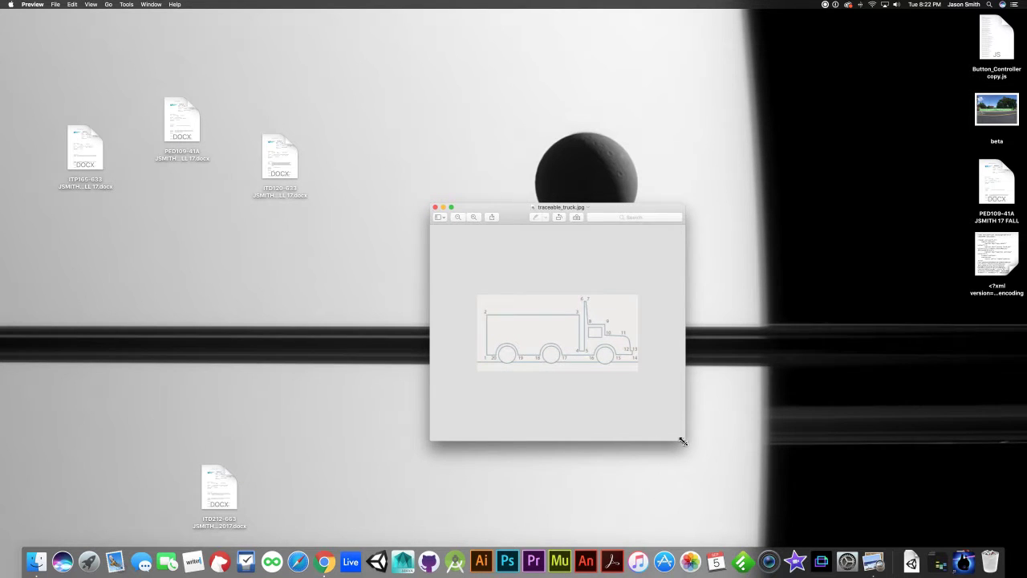
left_click(435, 208)
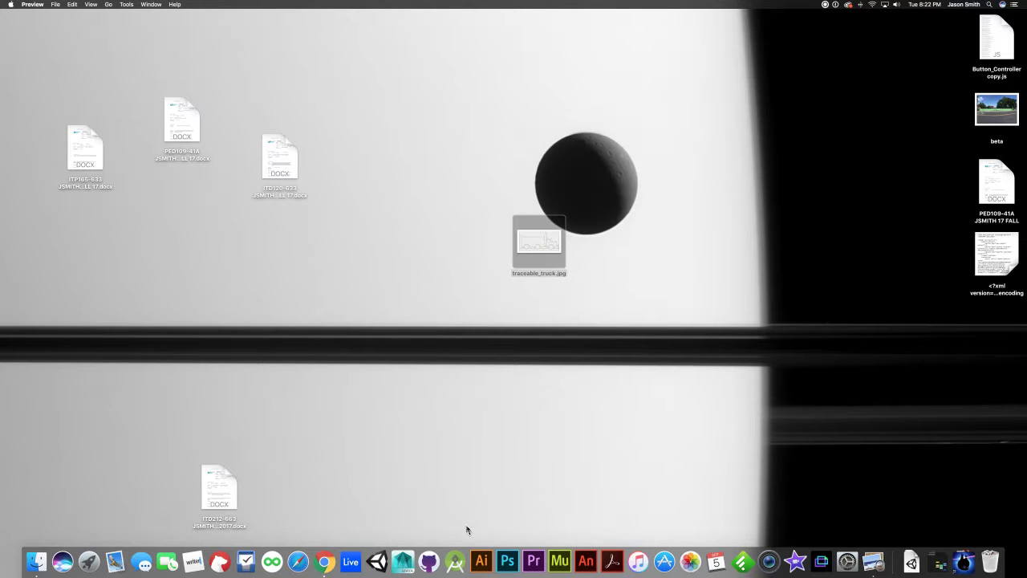
Step: Switch to Illustrator and create a Letter print document in landscape orientation, 11 by 8.5 inches, with CMYK colour
left_click(484, 566)
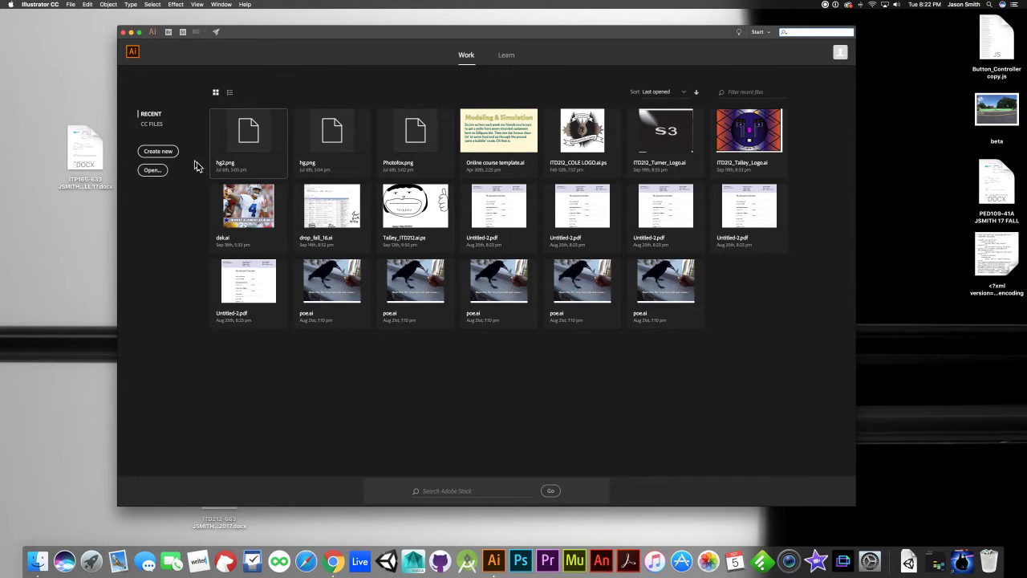
left_click(158, 152)
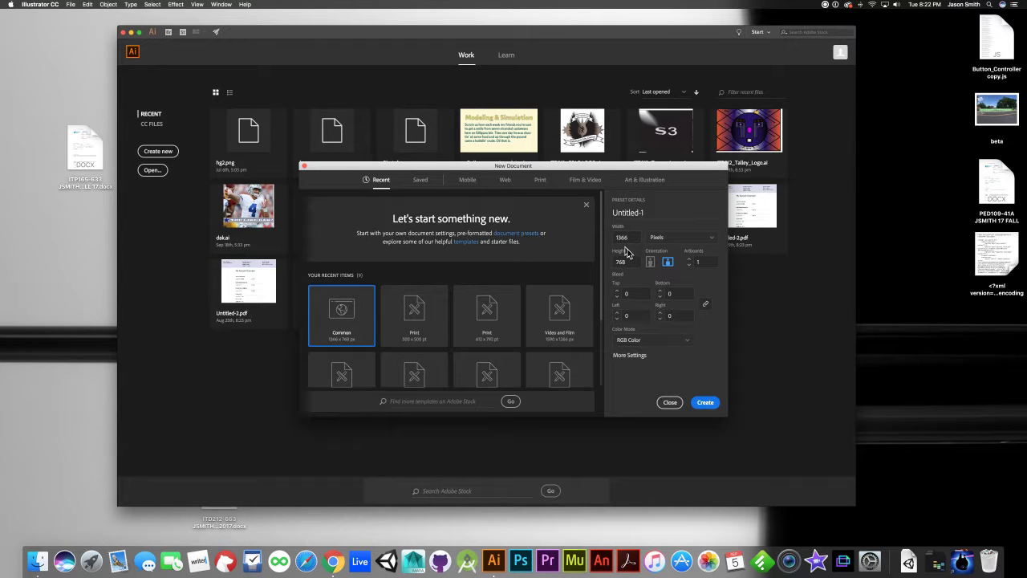
left_click(541, 181)
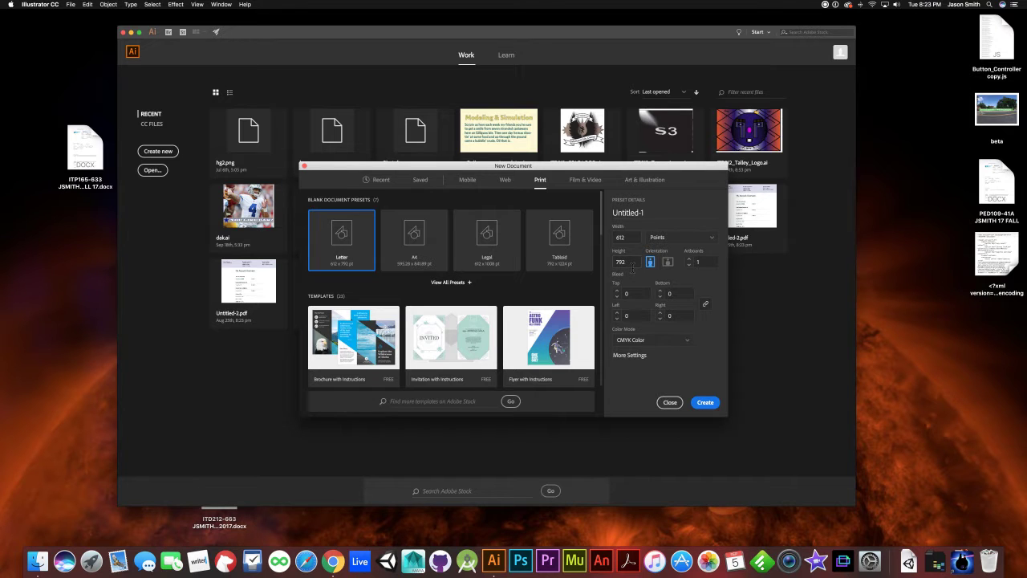
left_click(712, 239)
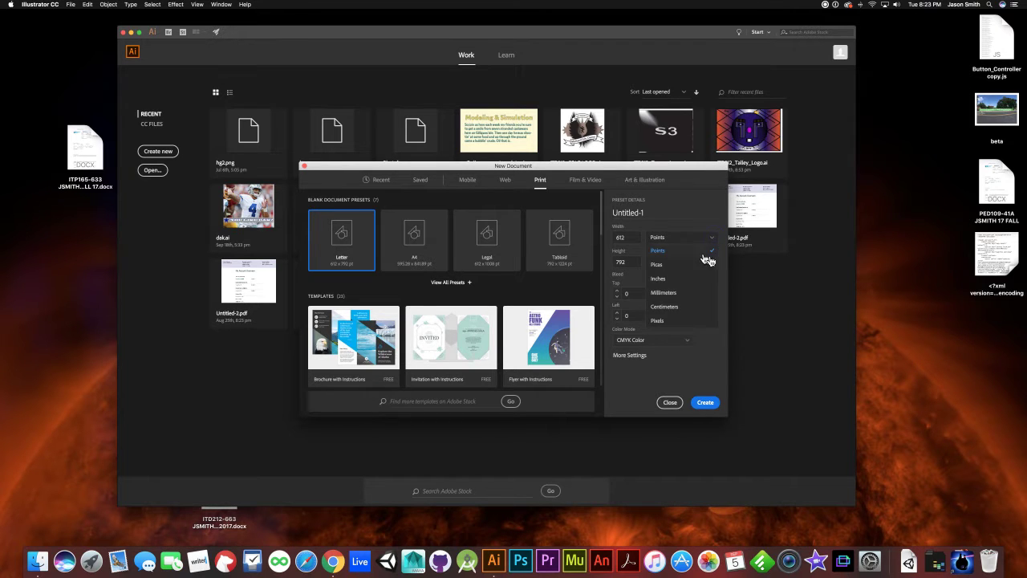
left_click(682, 278)
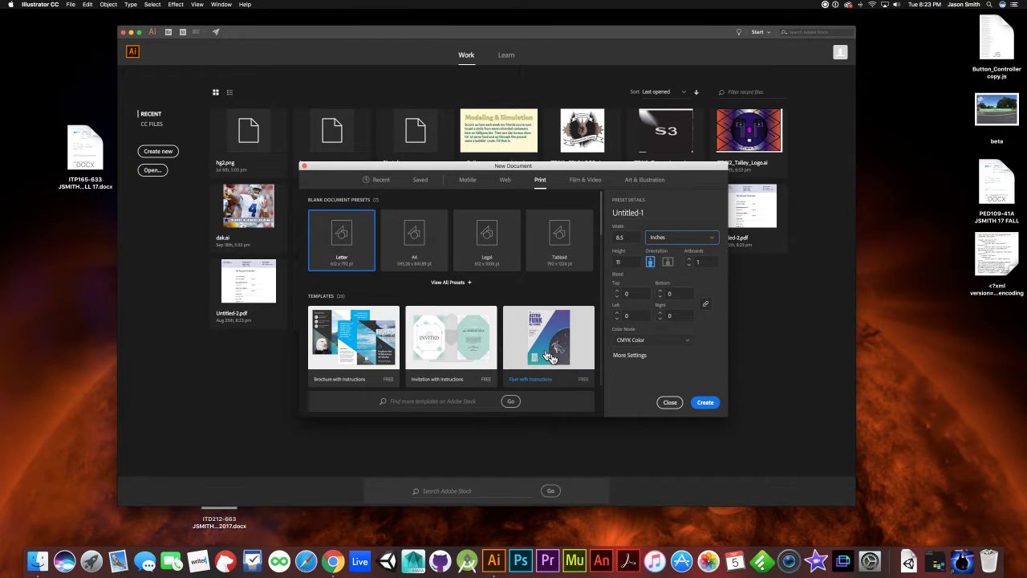
left_click(668, 261)
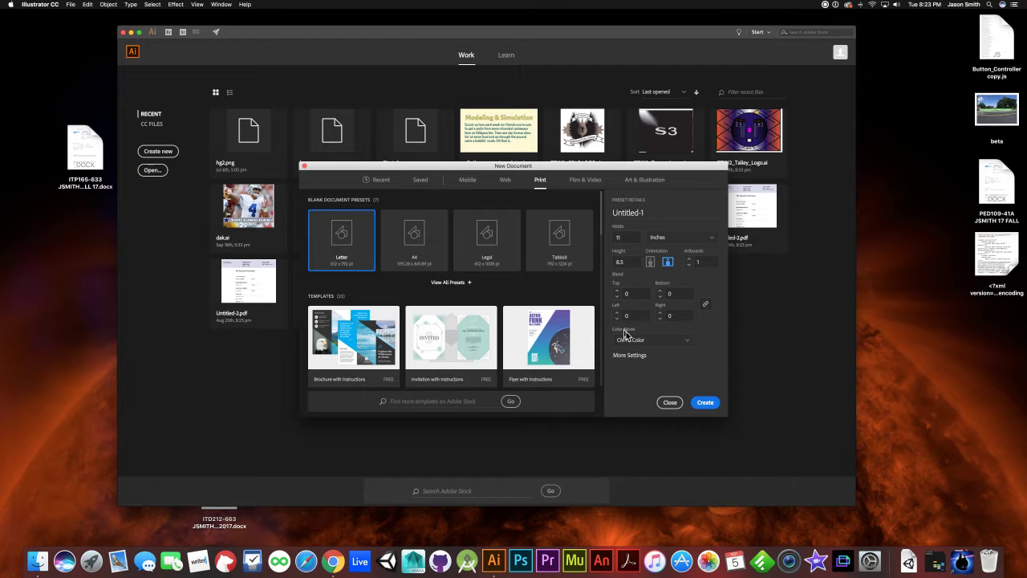
left_click(705, 404)
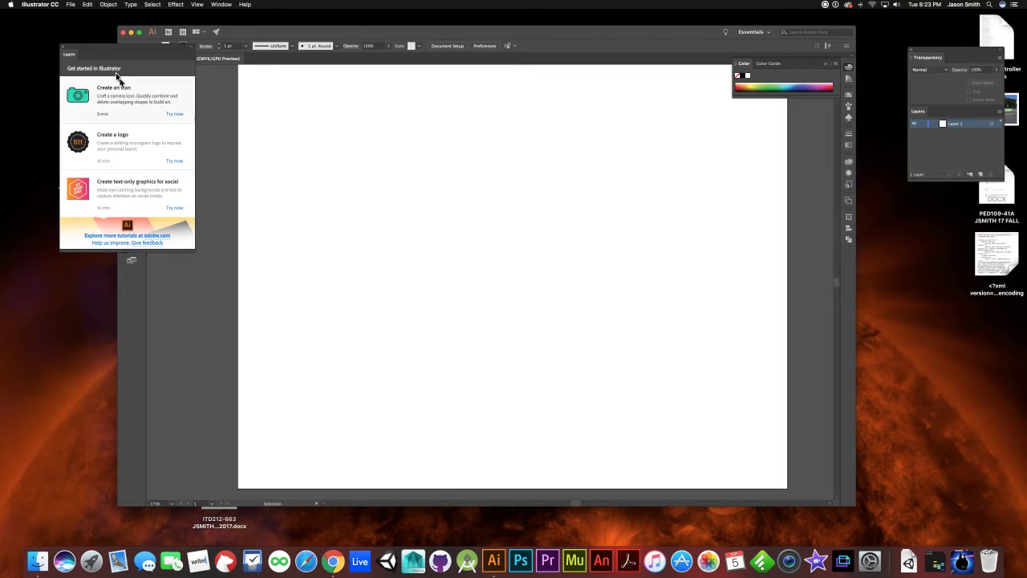
Step: Close the Learn panel and arrange the document window, the traceable_truck.jpg desktop file and the Transparency and Layers panels within easy reach
left_click(64, 51)
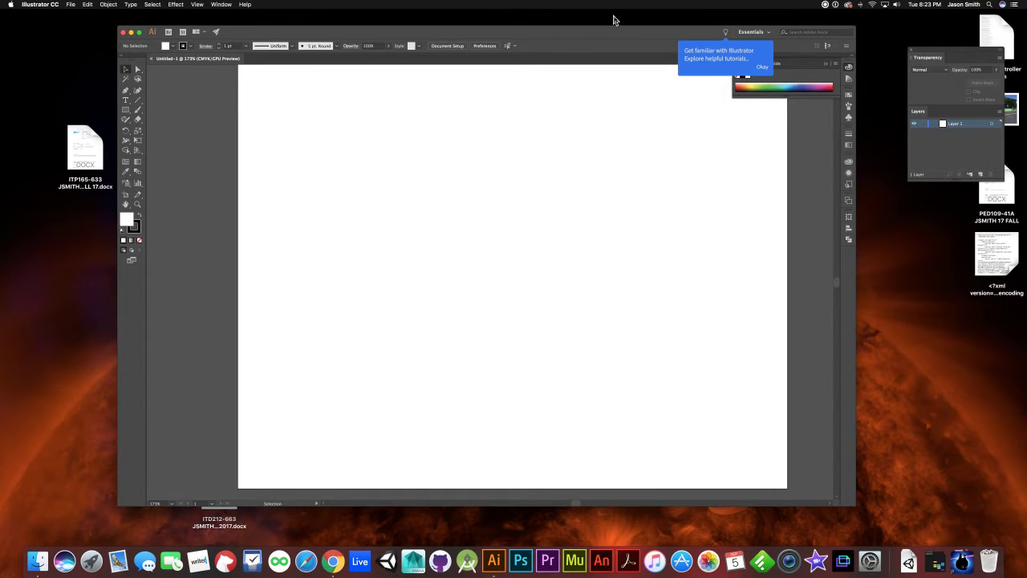
left_click_drag(614, 38, 562, 284)
left_click_drag(536, 239, 539, 240)
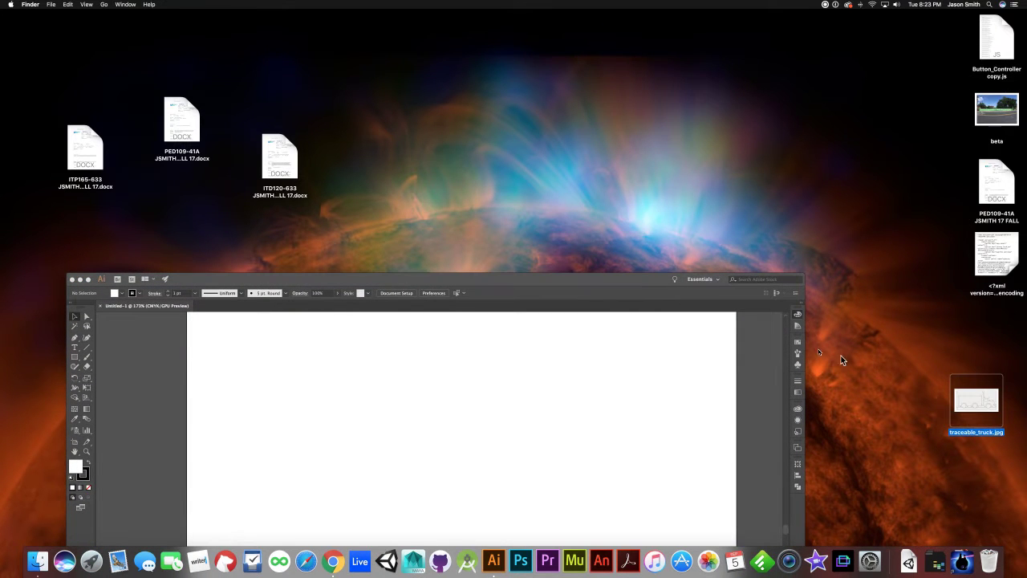
left_click(636, 283)
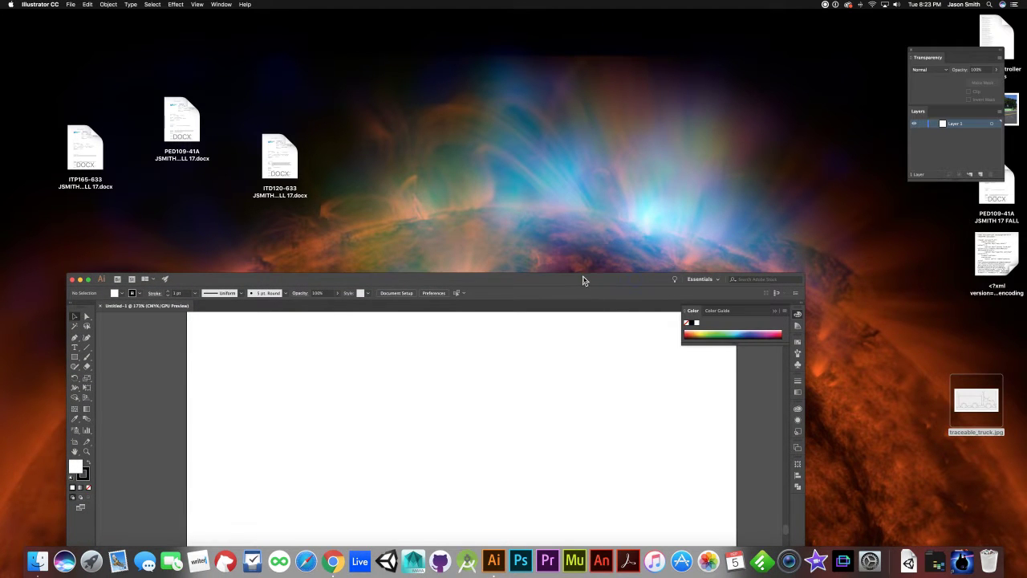
left_click_drag(582, 278, 609, 43)
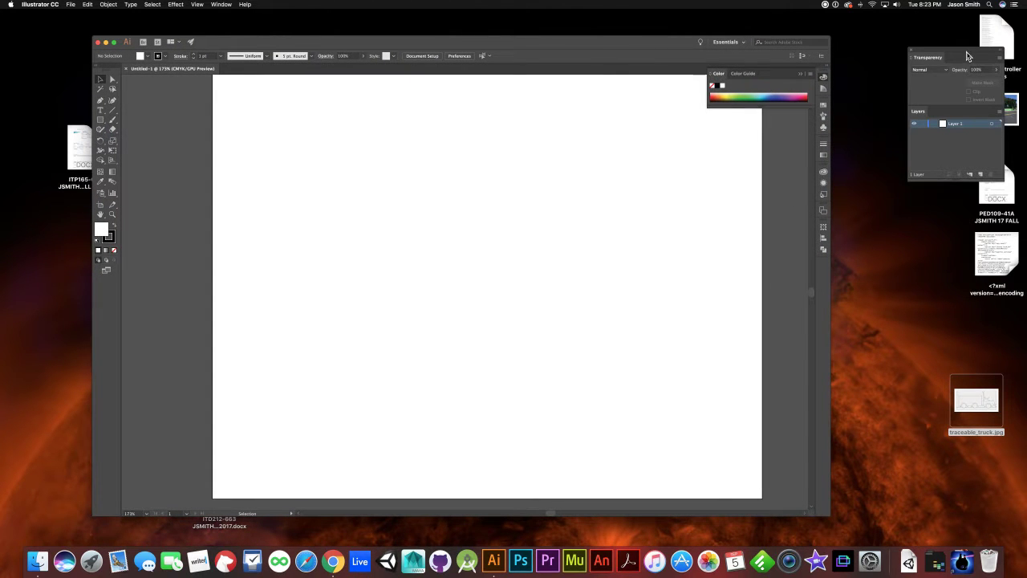
left_click_drag(964, 56, 821, 300)
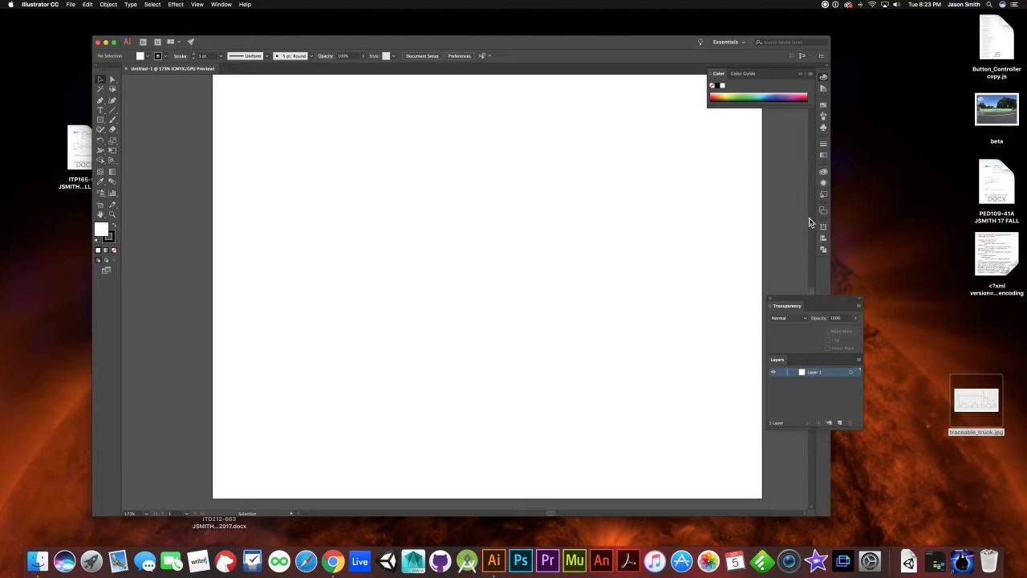
Step: Compare the two custom workspaces with Essentials, ending in the Essentials workspace
left_click(745, 43)
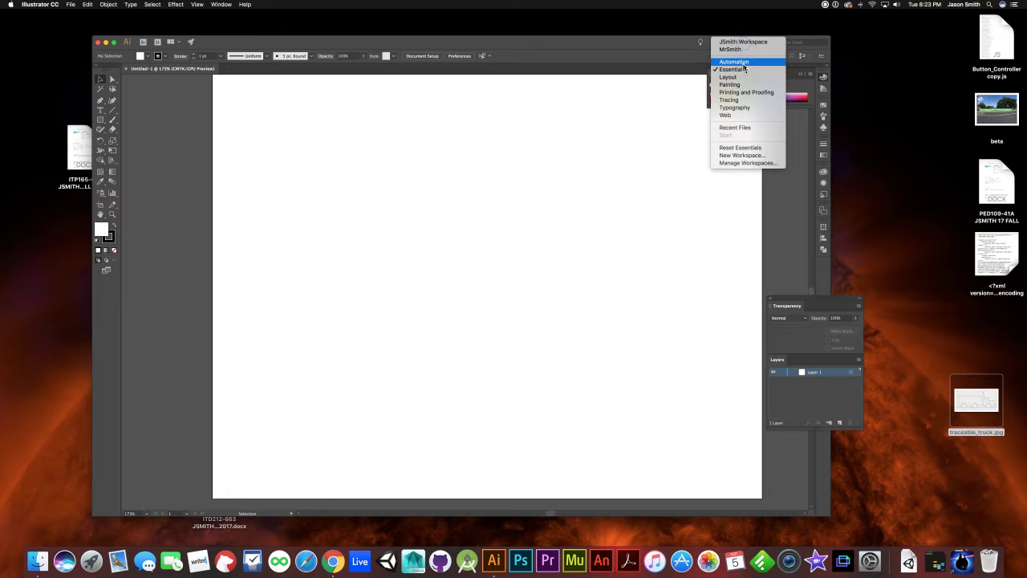
left_click(743, 70)
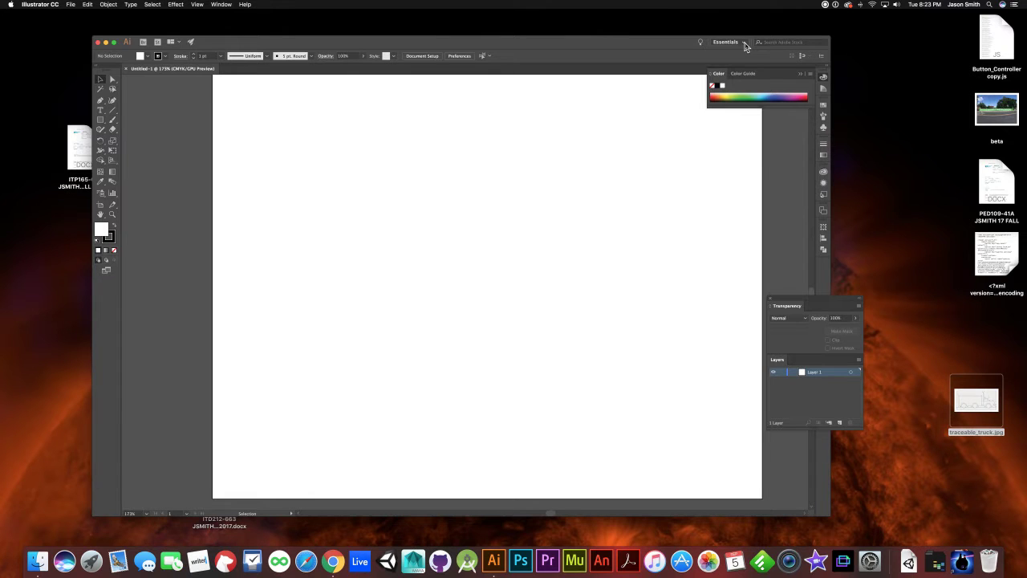
left_click(745, 43)
left_click(742, 51)
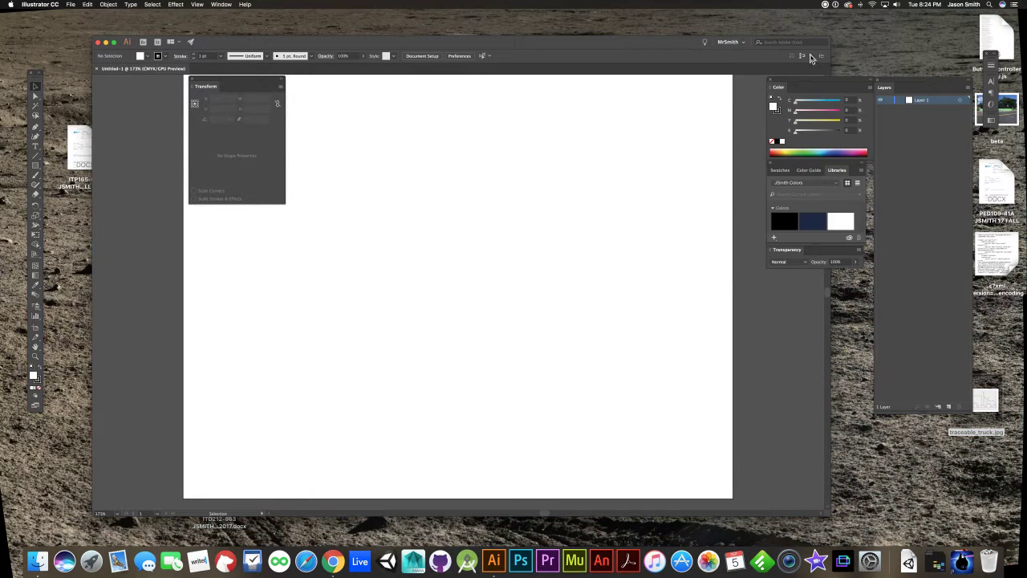
left_click(743, 43)
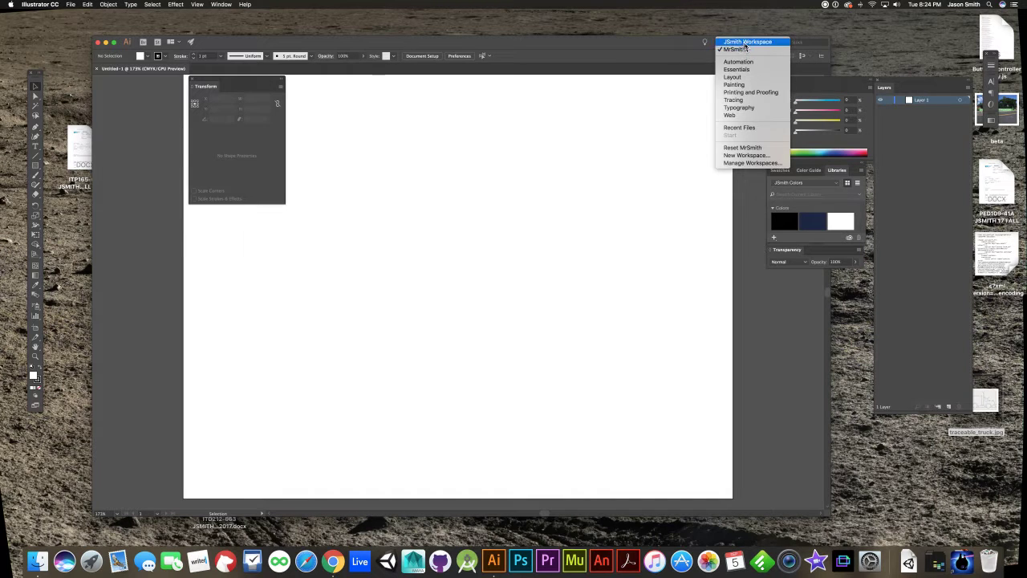
left_click(746, 43)
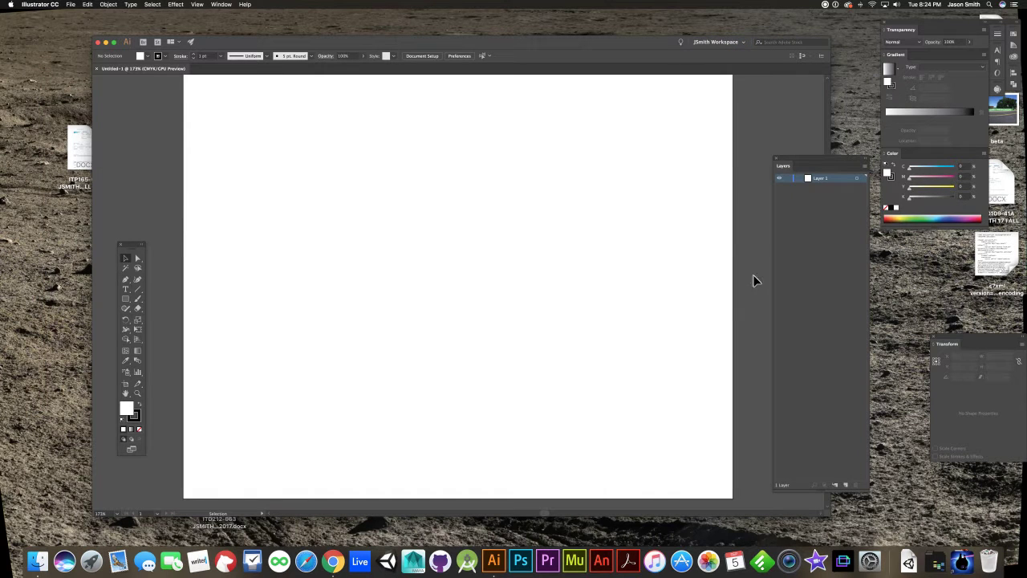
left_click(744, 44)
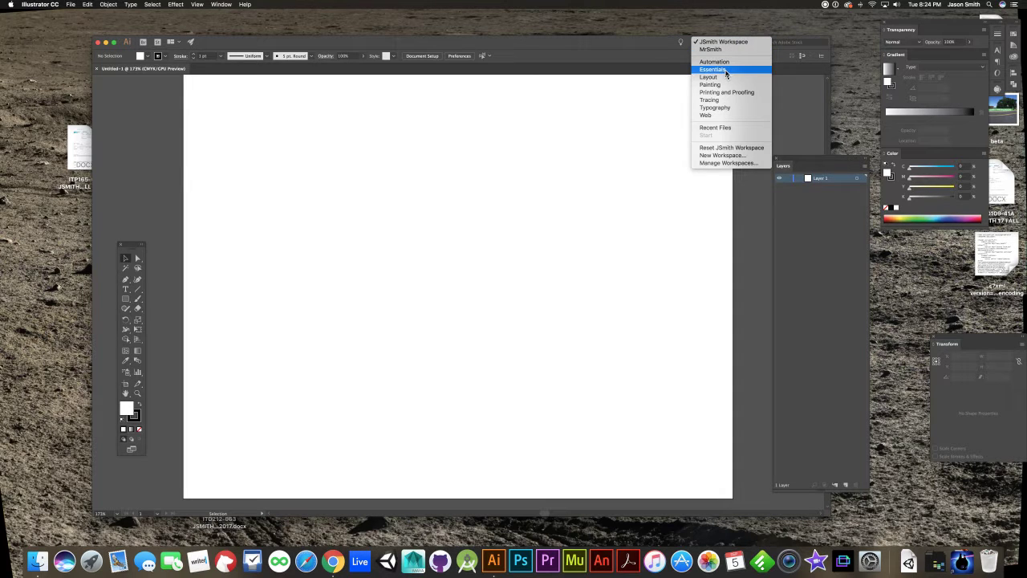
left_click(725, 71)
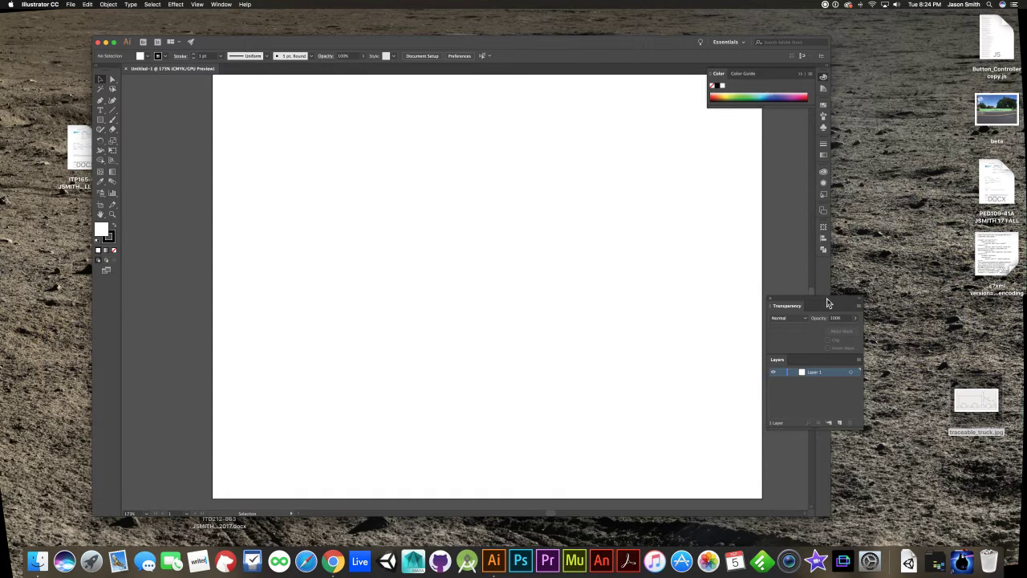
Step: Add a second layer, naming the lower layer "original" and the upper layer "traced"
left_click_drag(830, 300, 837, 200)
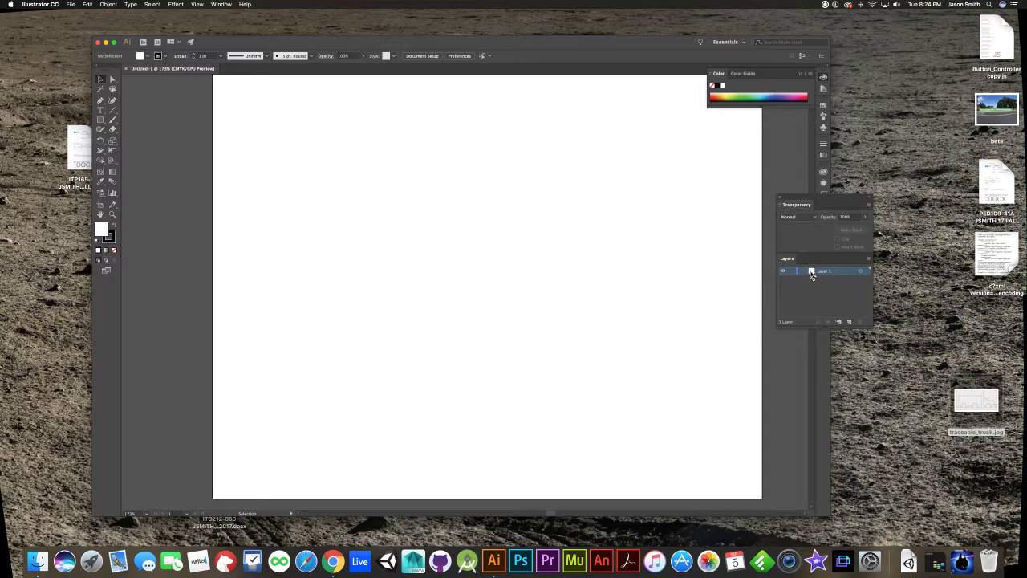
left_click(849, 321)
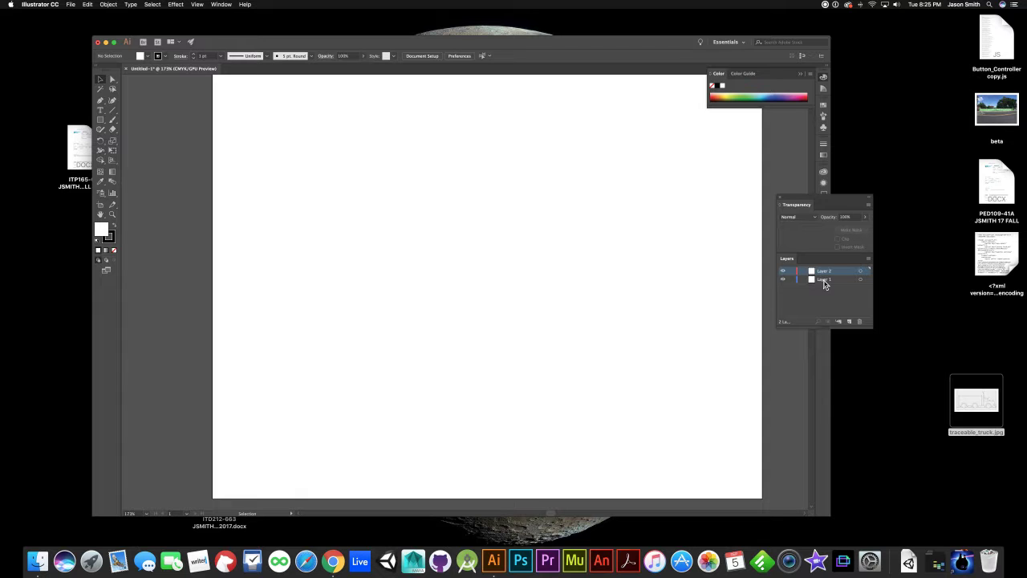
double_click(824, 281)
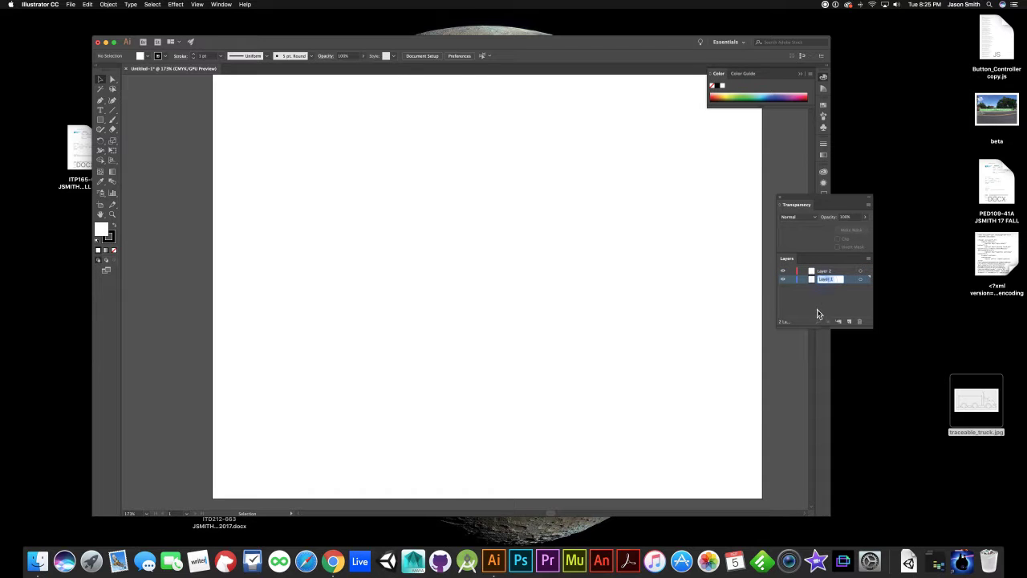
type("B")
key("Return")
double_click(825, 271)
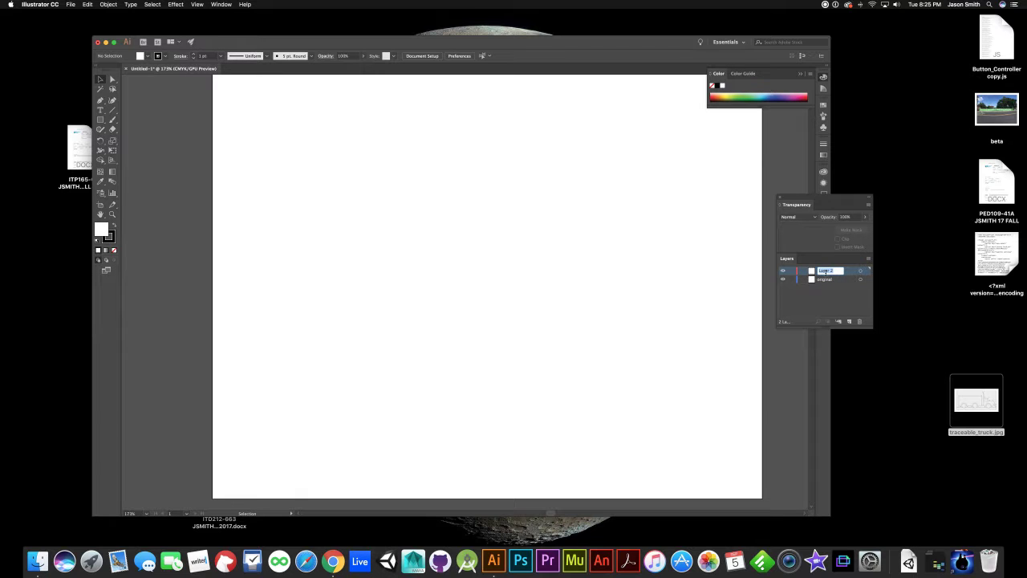
type("traced")
key("Return")
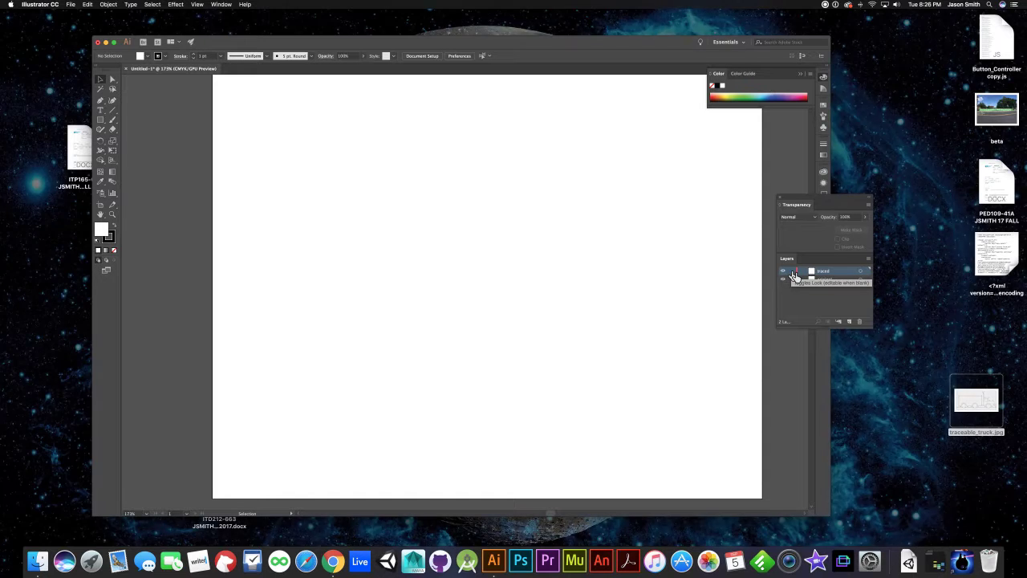
Step: Lock the traced layer and place traceable_truck.jpg from the desktop on the original layer, near the centre of the artboard
left_click(792, 273)
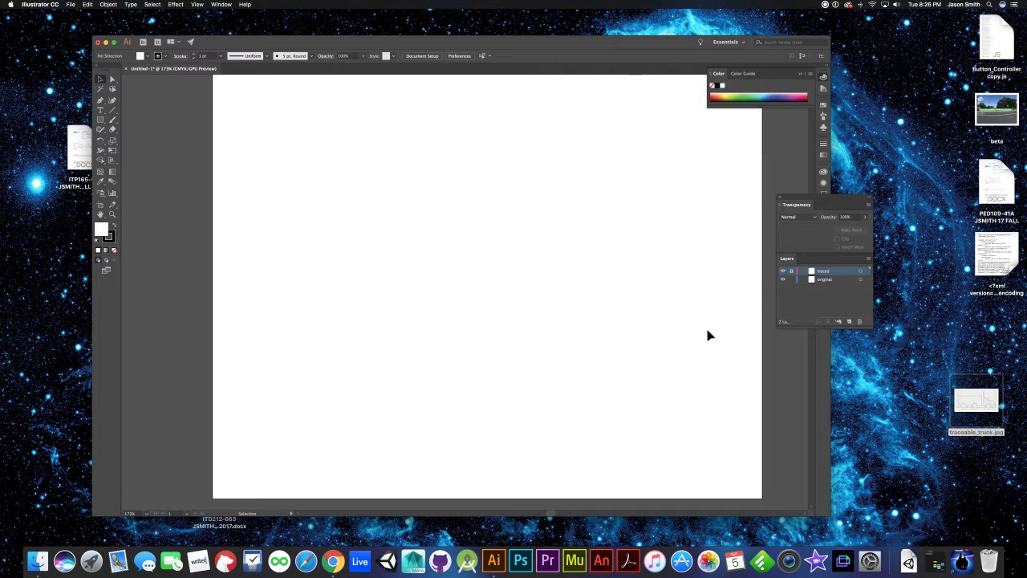
left_click(838, 281)
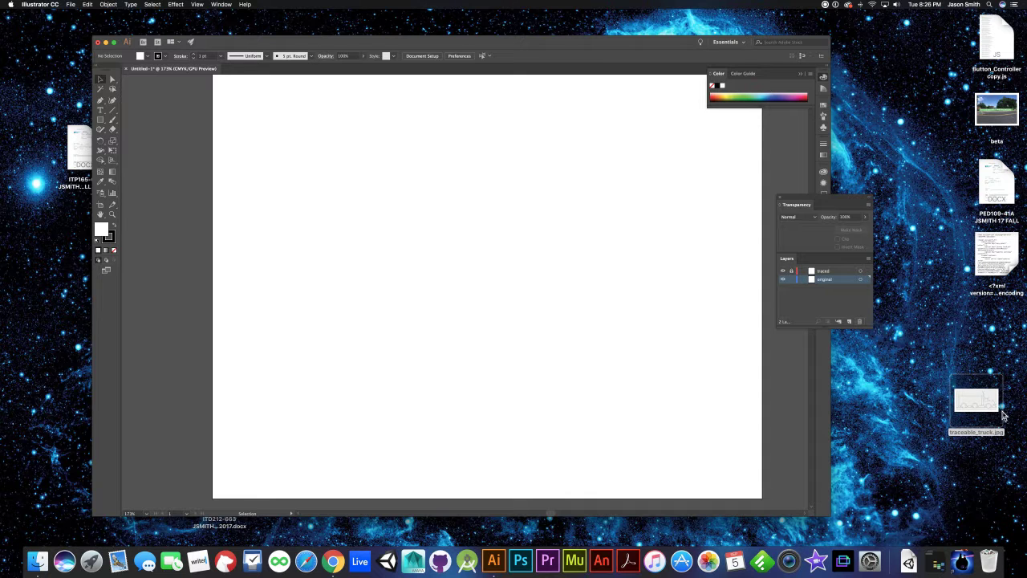
left_click_drag(976, 402, 476, 245)
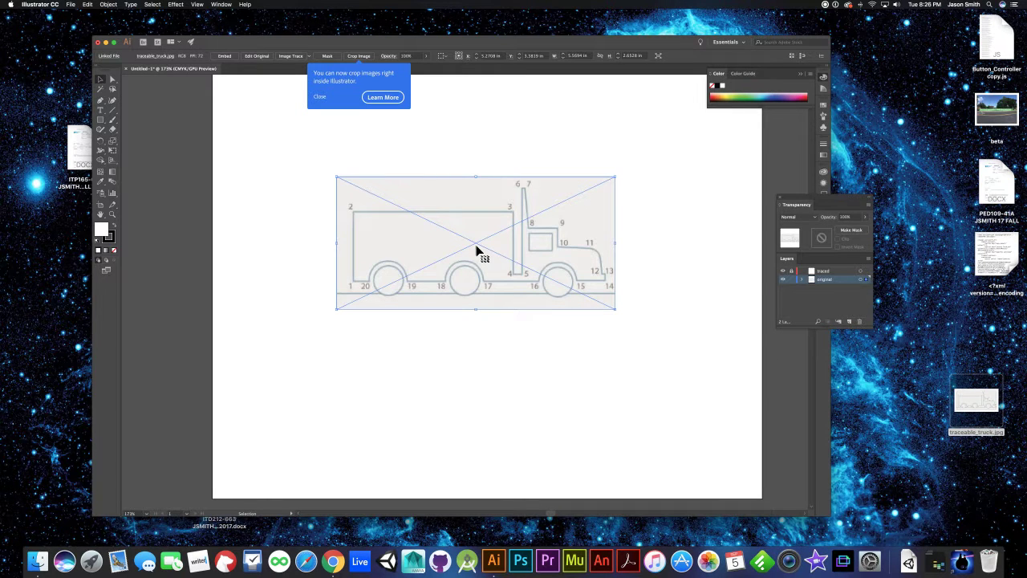
left_click(460, 127)
left_click_drag(468, 200, 473, 255)
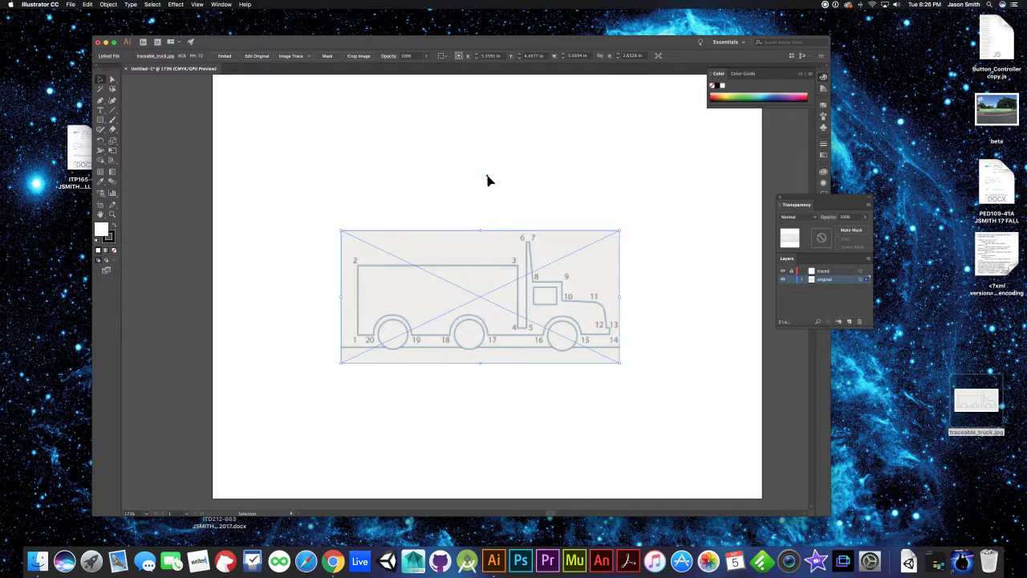
left_click(685, 389)
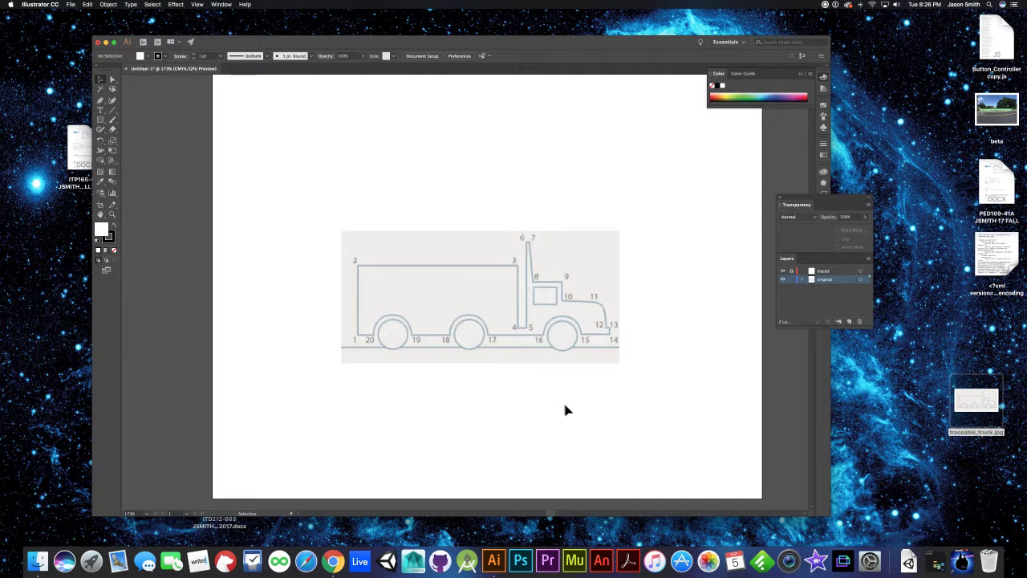
Step: Try moving the truck image toward the artboard's lower-right corner and enlarging it to about 10.49 in wide, undoing the enlargement
left_click(577, 360)
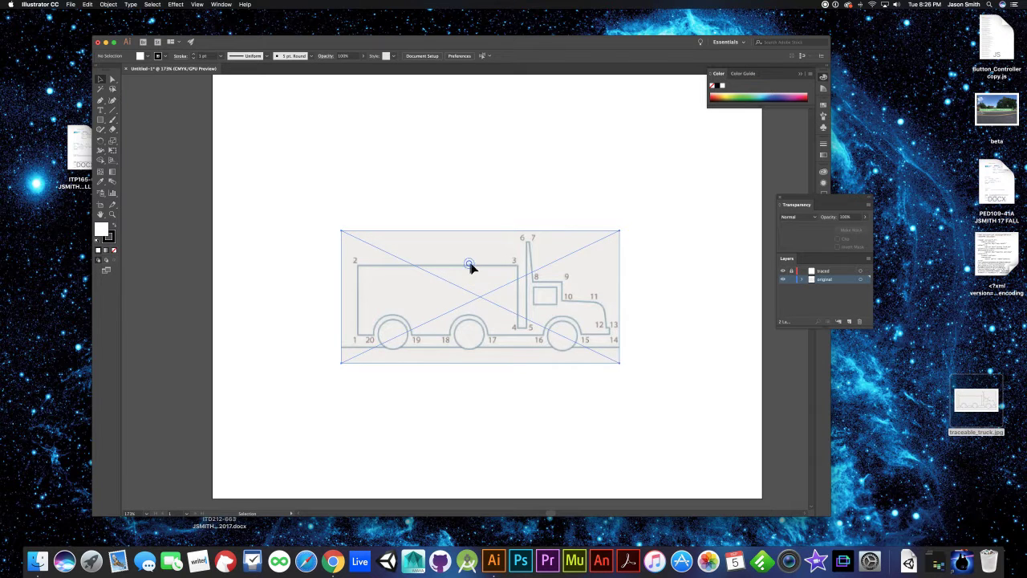
left_click_drag(470, 268, 588, 363)
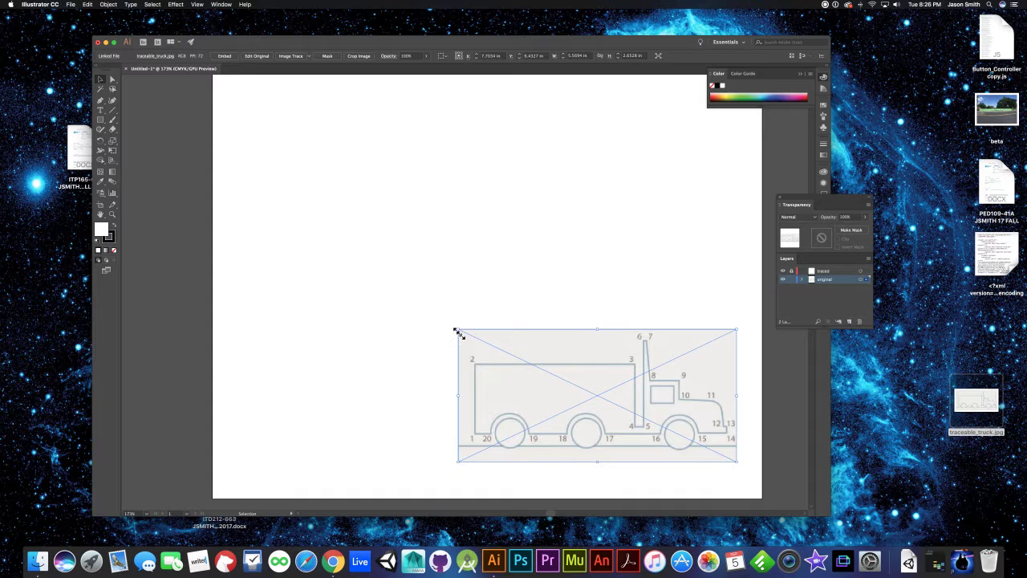
left_click_drag(458, 331, 215, 98)
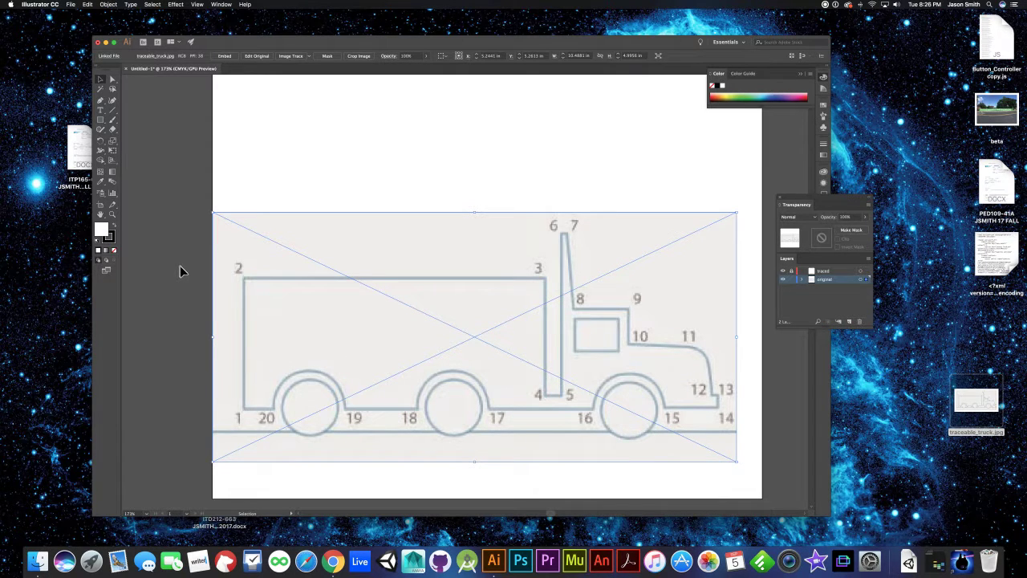
key("super+z")
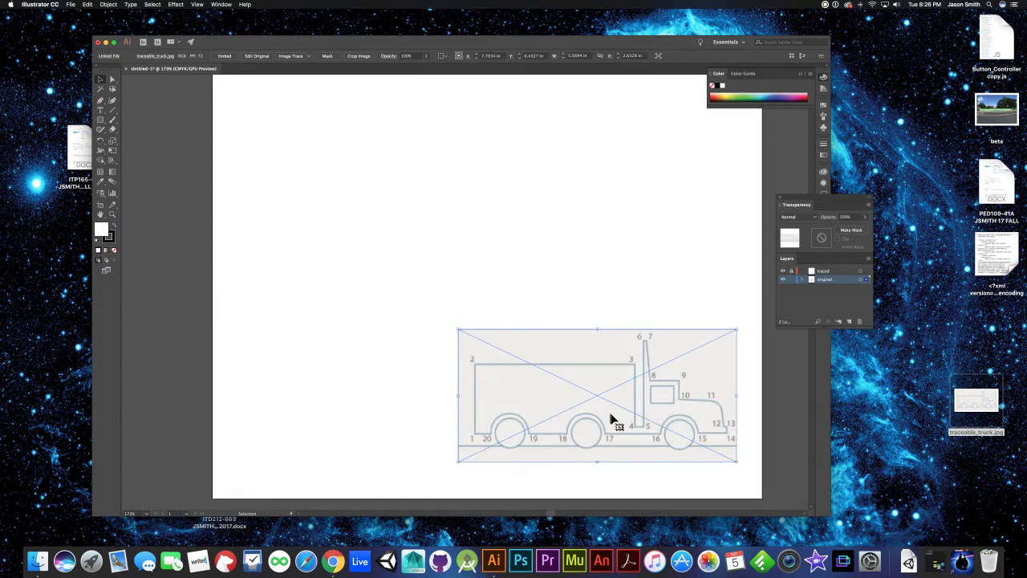
Step: Move the truck image to just above the artboard's centre, then lock the original layer and unlock the traced layer
left_click_drag(610, 419, 513, 286)
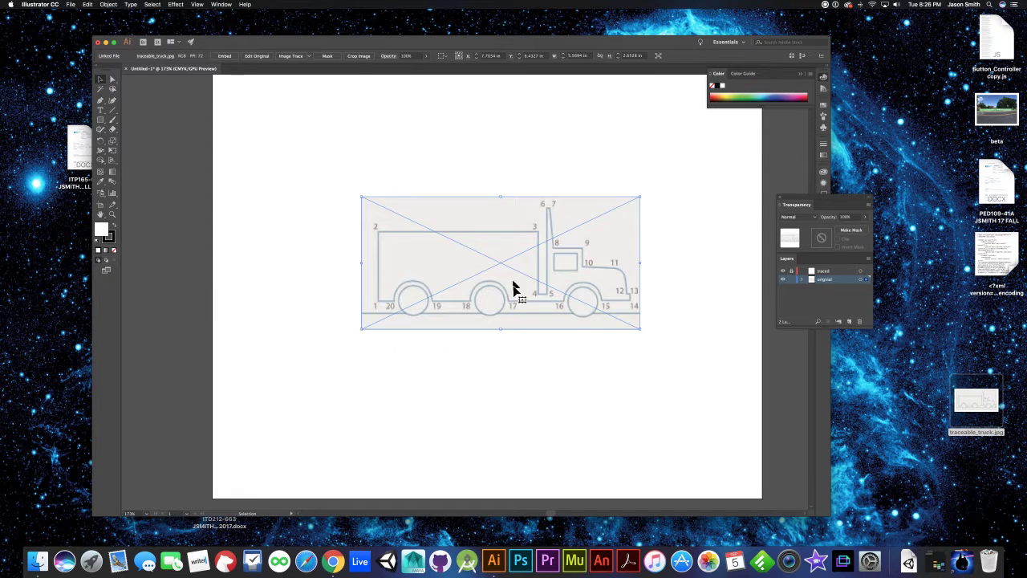
left_click(458, 399)
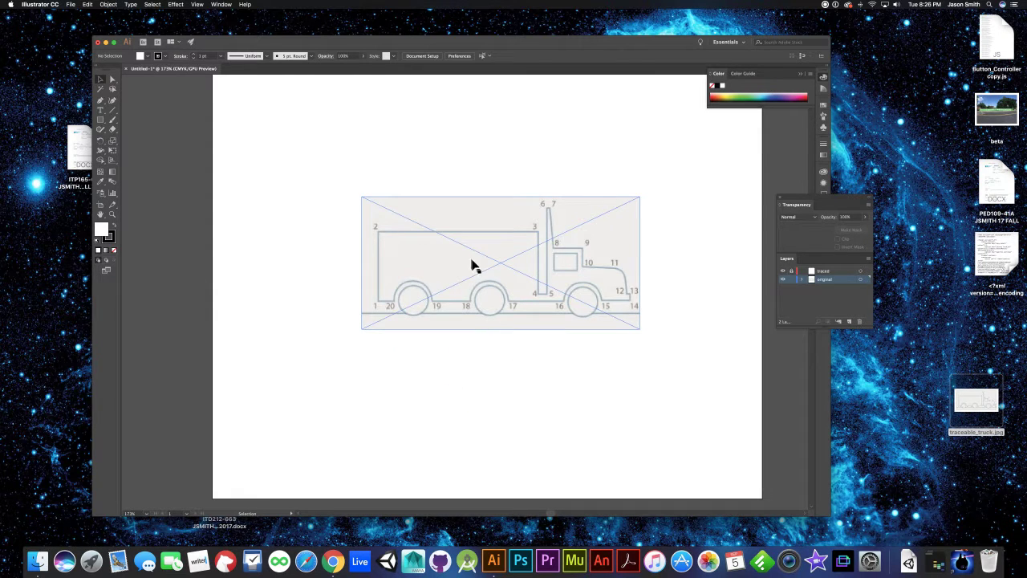
left_click_drag(473, 265, 504, 290)
left_click(509, 382)
left_click(507, 406)
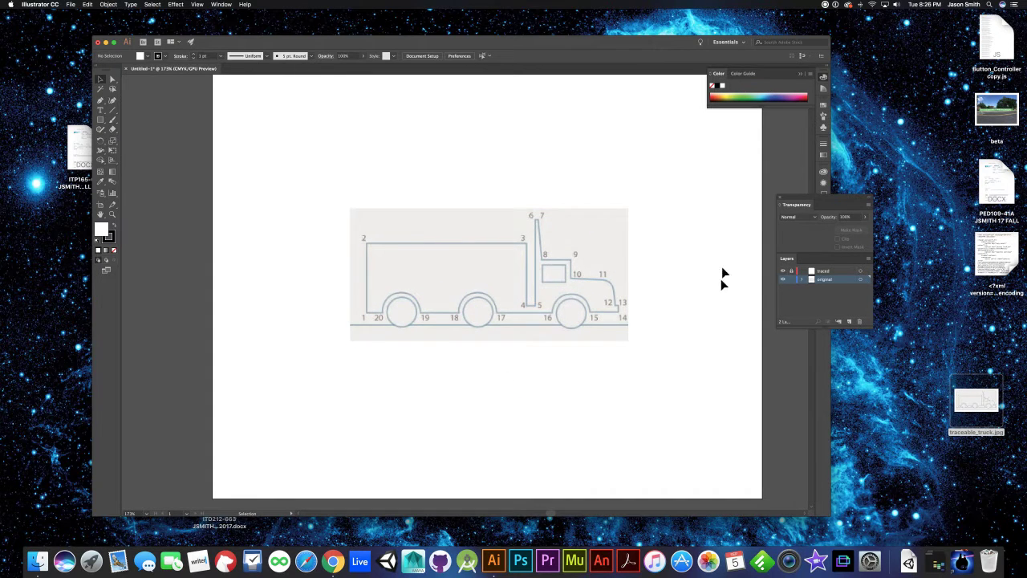
left_click(793, 279)
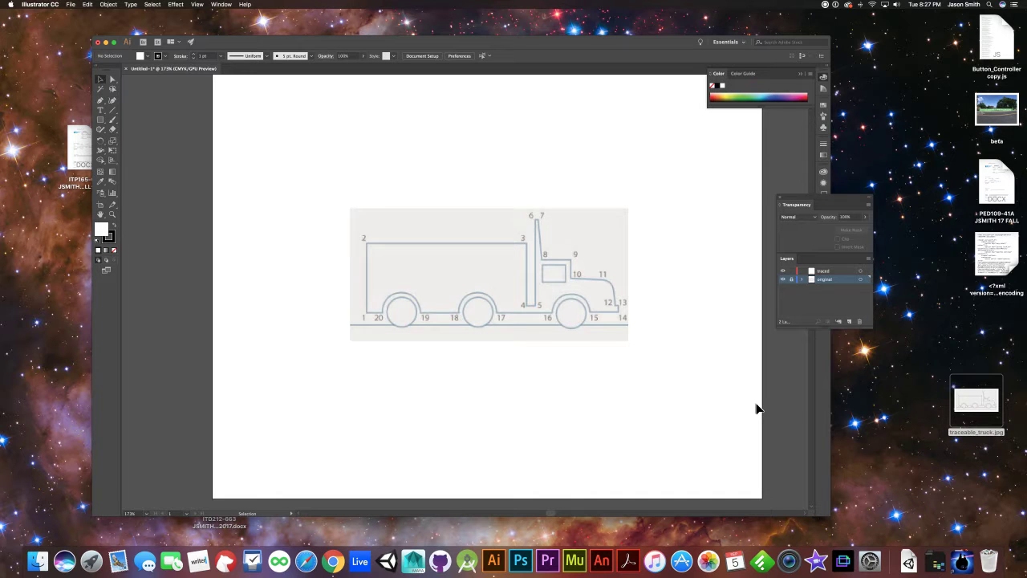
Step: Frame the whole truck image at 400% zoom and move the Transparency and Layers panels clear of the document window
key("super+equal")
key("super+equal")
key("super+equal")
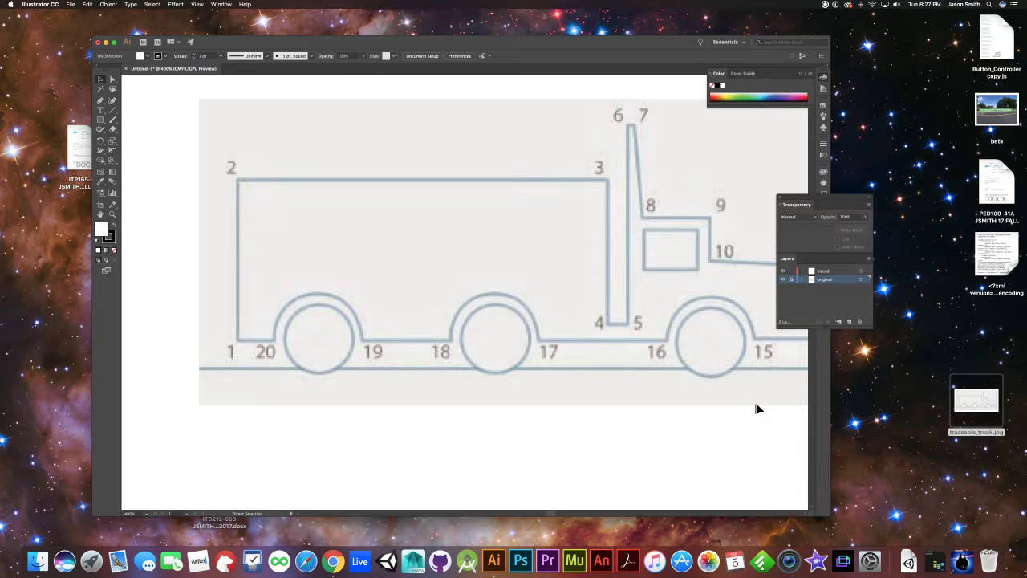
scroll(755, 409, "right", 5)
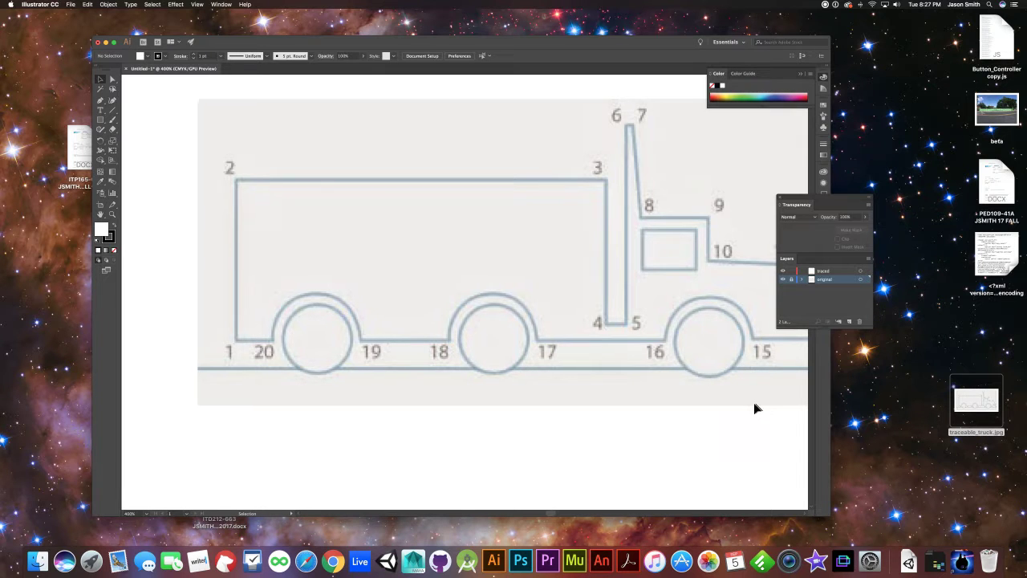
scroll(730, 409, "right", 3)
scroll(730, 409, "up", 3)
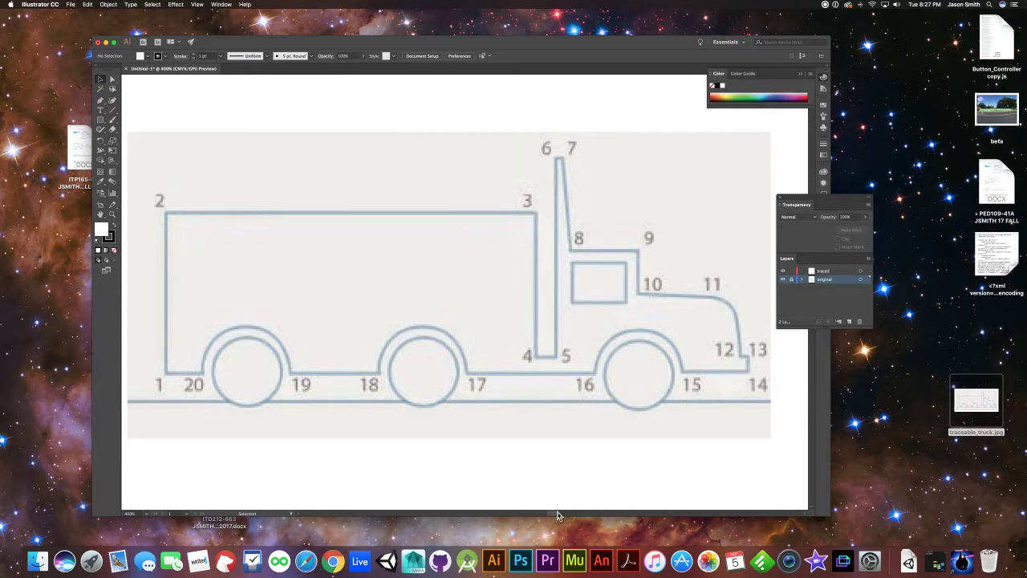
scroll(543, 518, "left", 10)
scroll(543, 518, "right", 15)
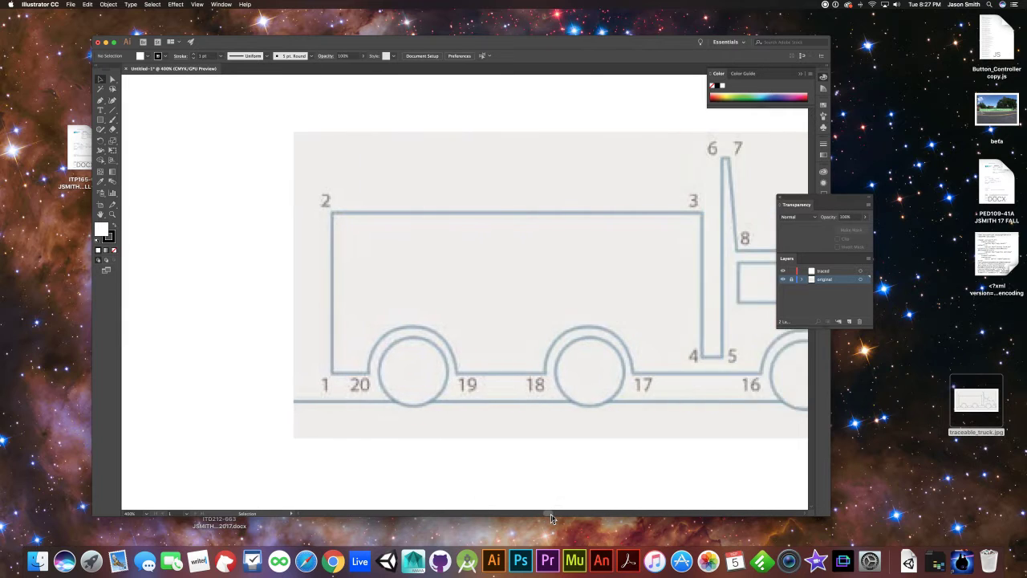
scroll(559, 518, "left", 2)
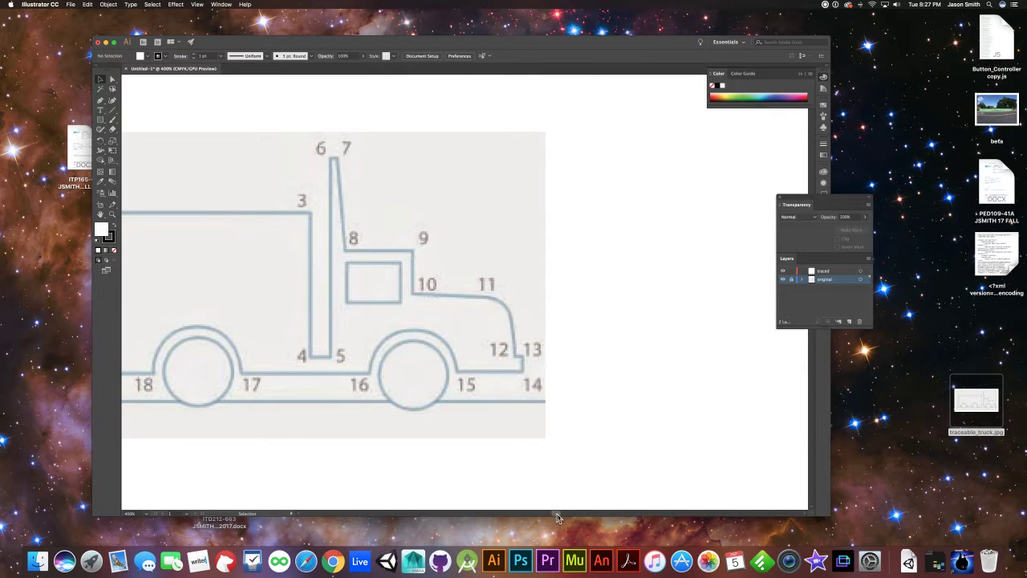
scroll(559, 518, "right", 2)
scroll(560, 518, "left", 1)
scroll(558, 518, "left", 10)
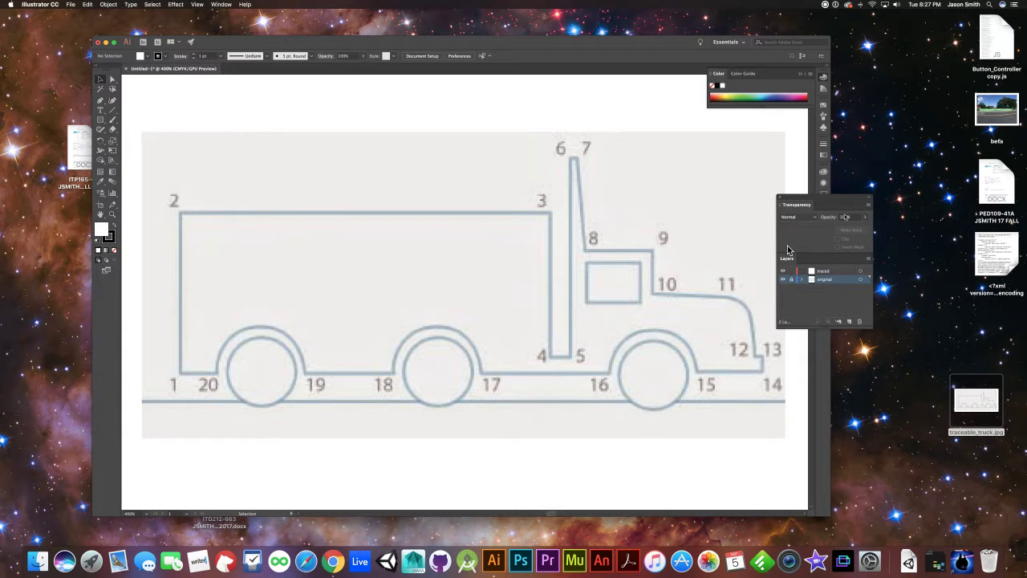
left_click_drag(845, 201, 921, 195)
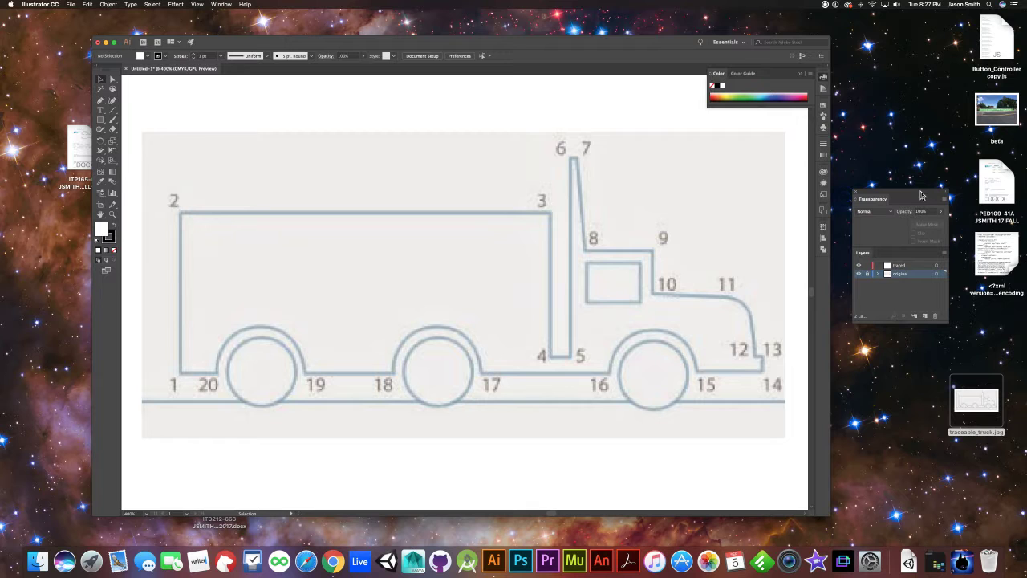
scroll(811, 297, "down", 1)
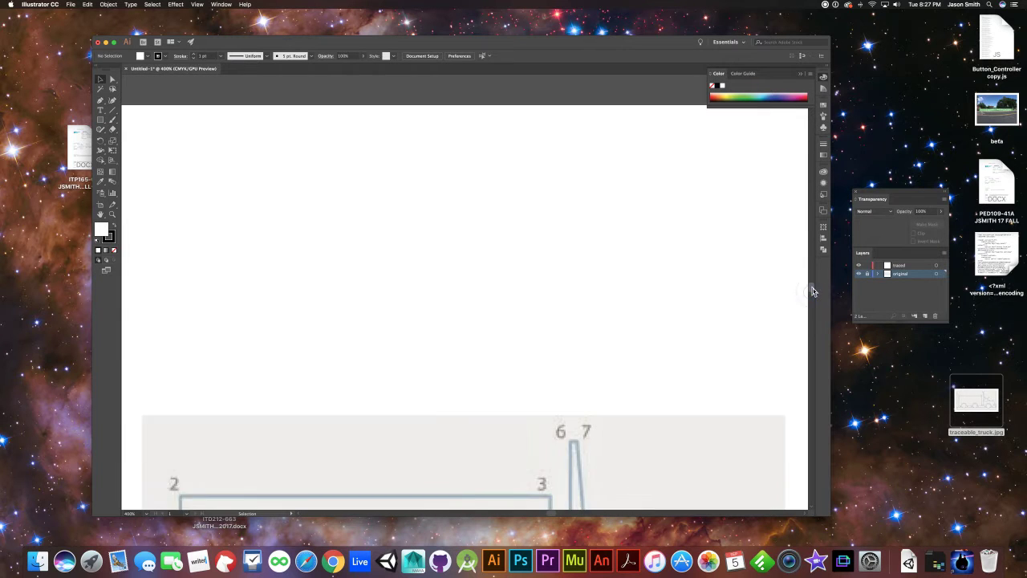
scroll(812, 296, "up", 1)
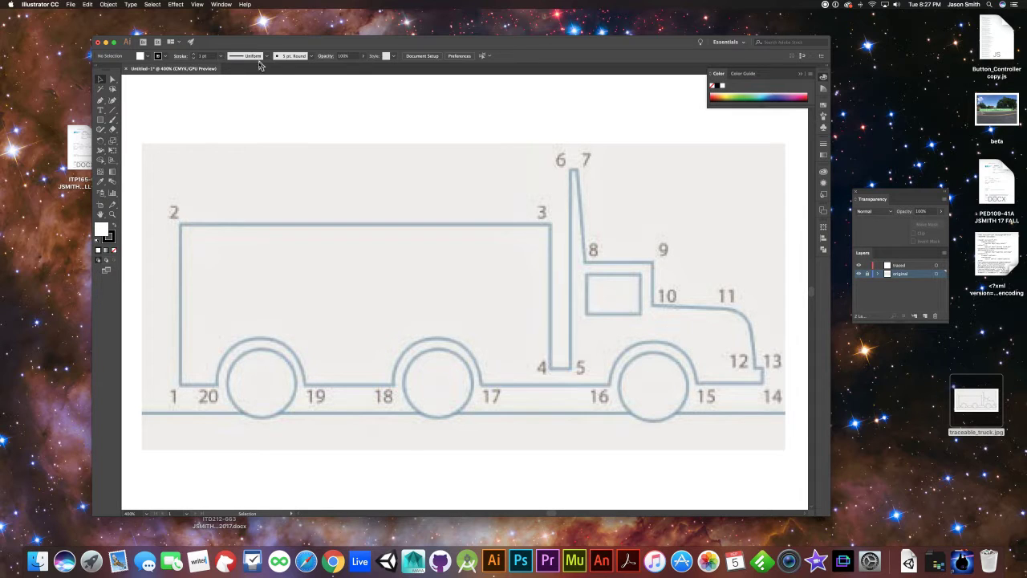
Step: Activate the Pen tool and make the unlocked traced layer the active layer for drawing
left_click(101, 102)
left_click(101, 101)
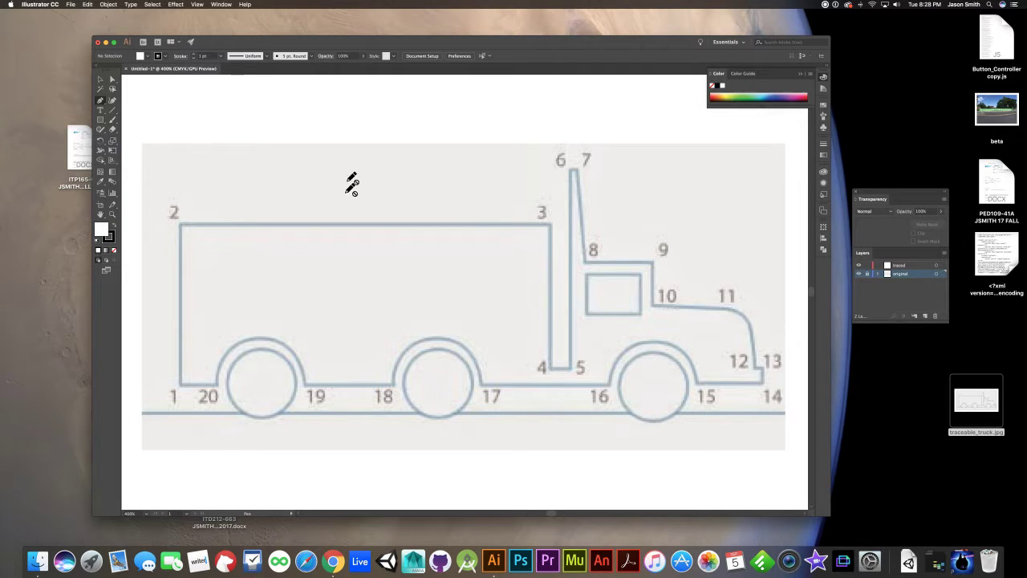
left_click(340, 176)
key("super+z")
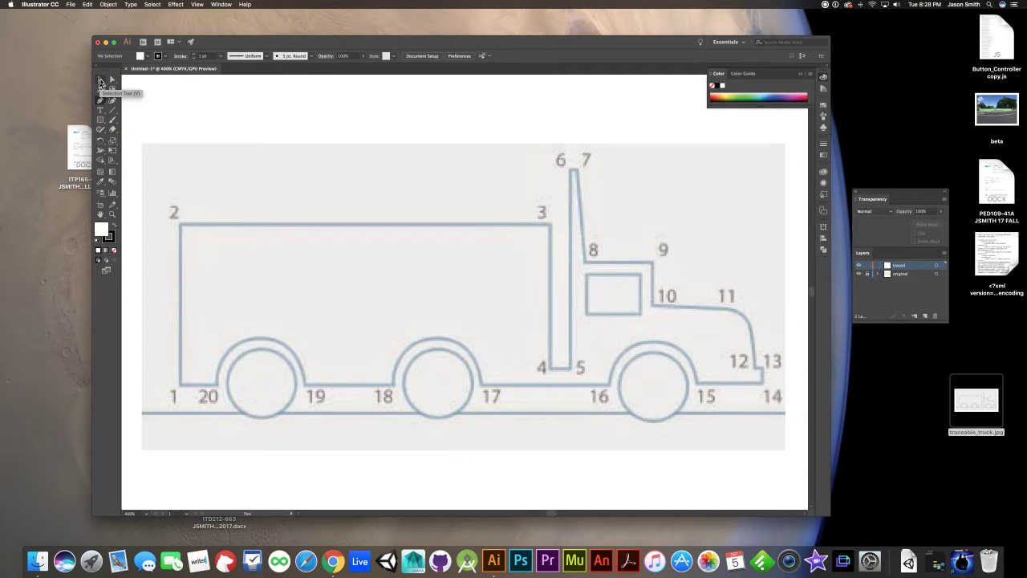
Step: Try tracing the truck's rear edge with a straight Pen segment from point 1 to point 2, and undo both anchor points
left_click(100, 81)
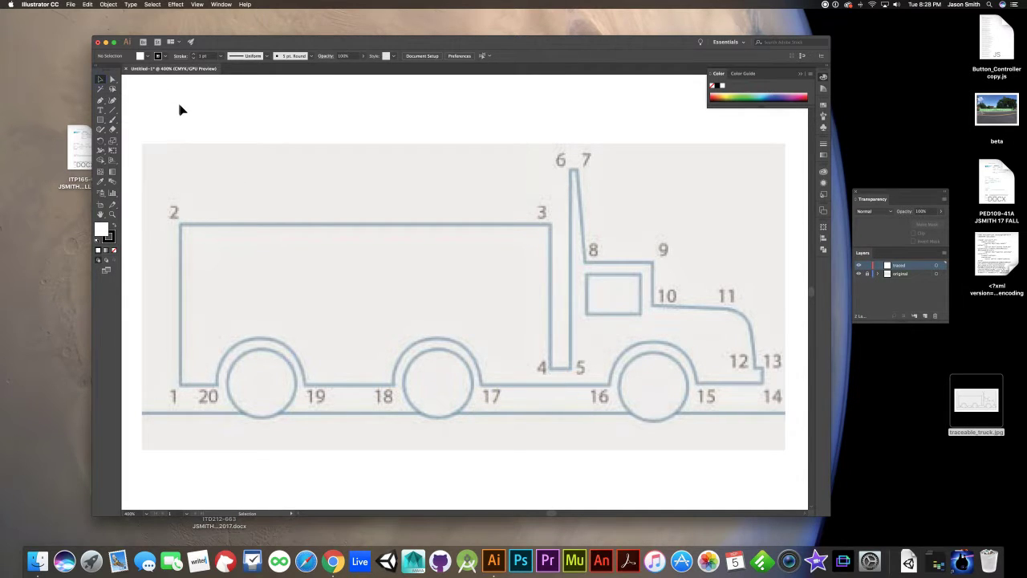
key("p")
left_click(182, 388)
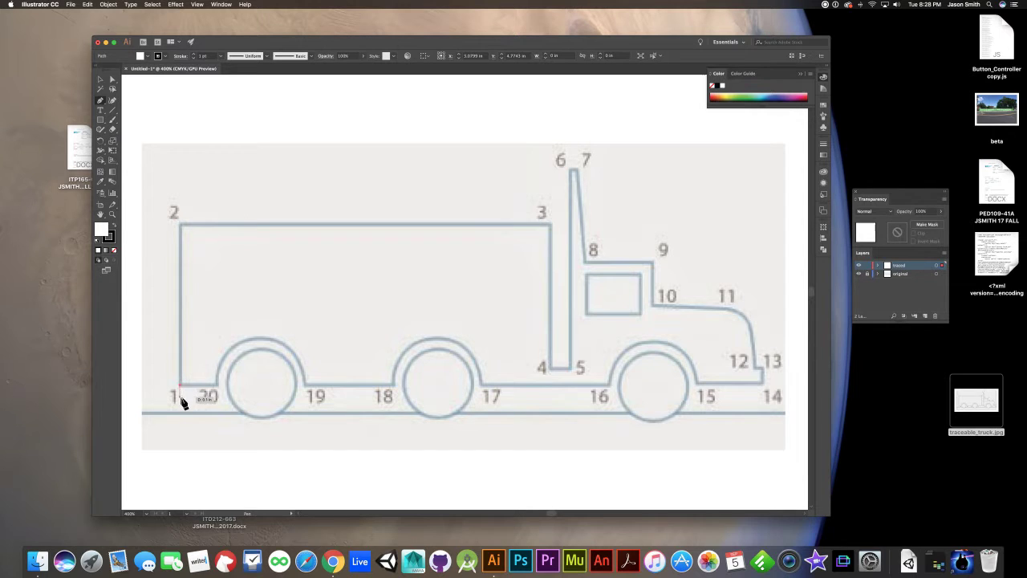
left_click(182, 227)
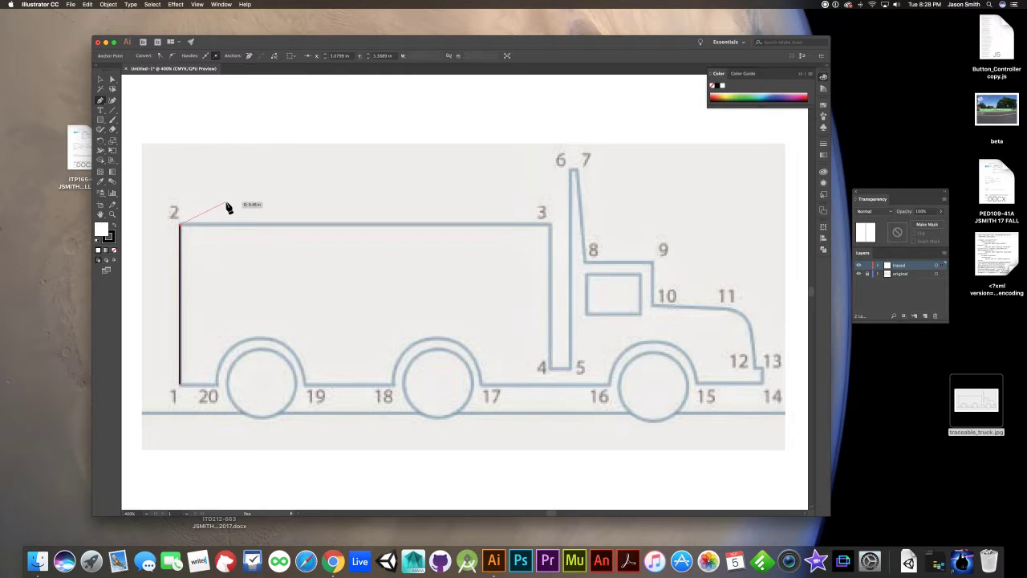
key("super+z")
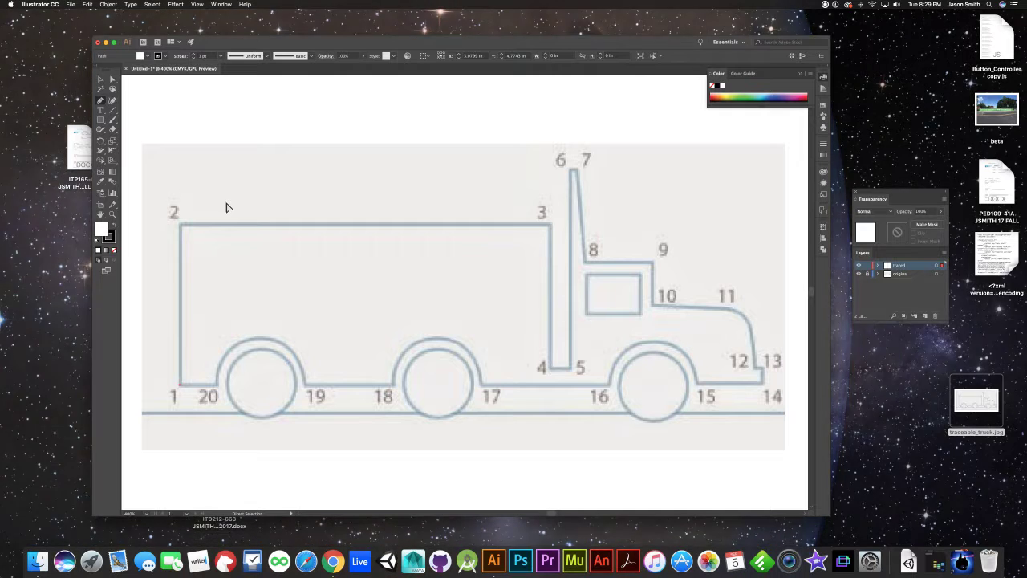
key("super+z")
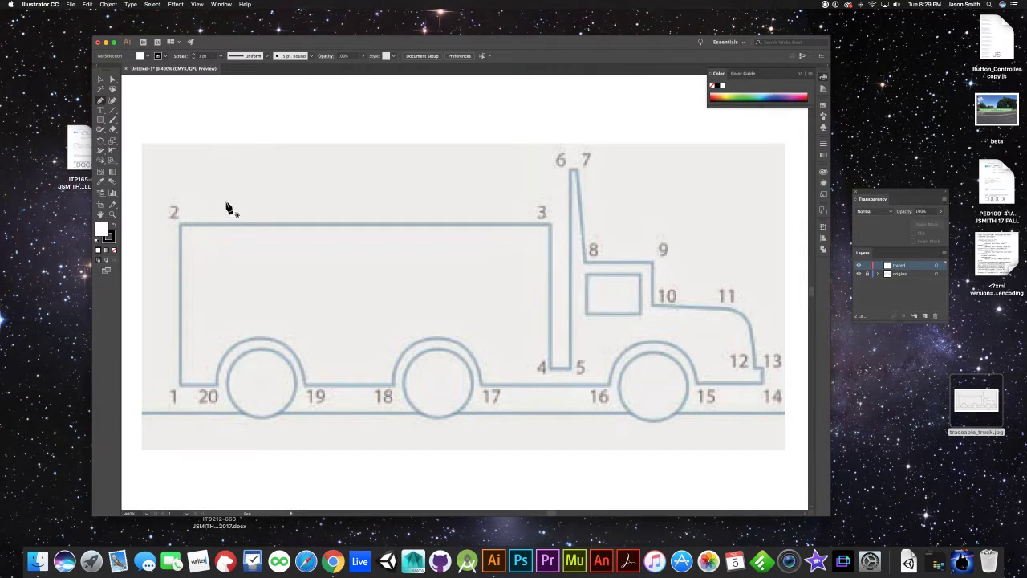
Step: Set the stroke colour to the CMYK Red swatch
left_click(112, 240)
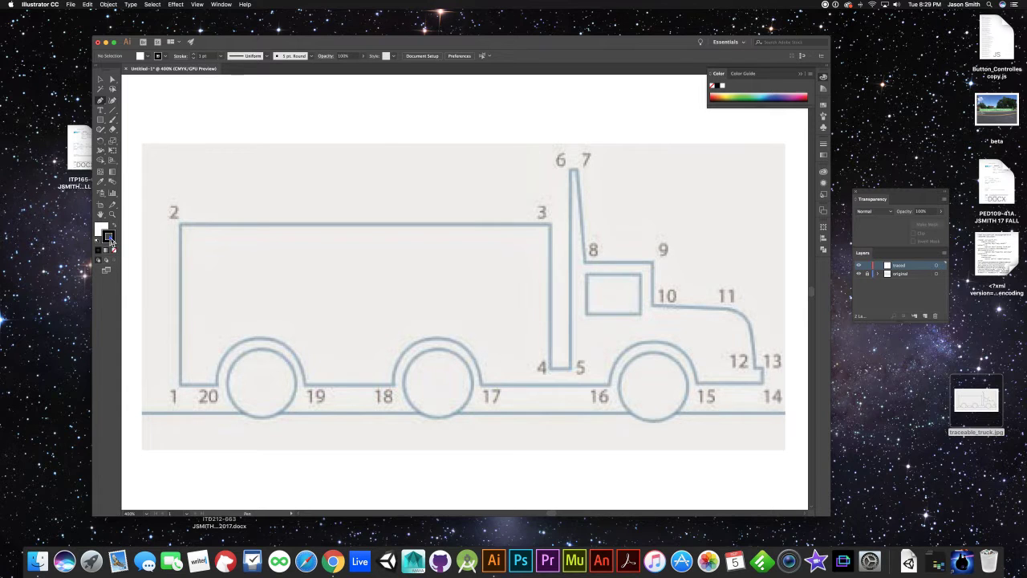
double_click(110, 239)
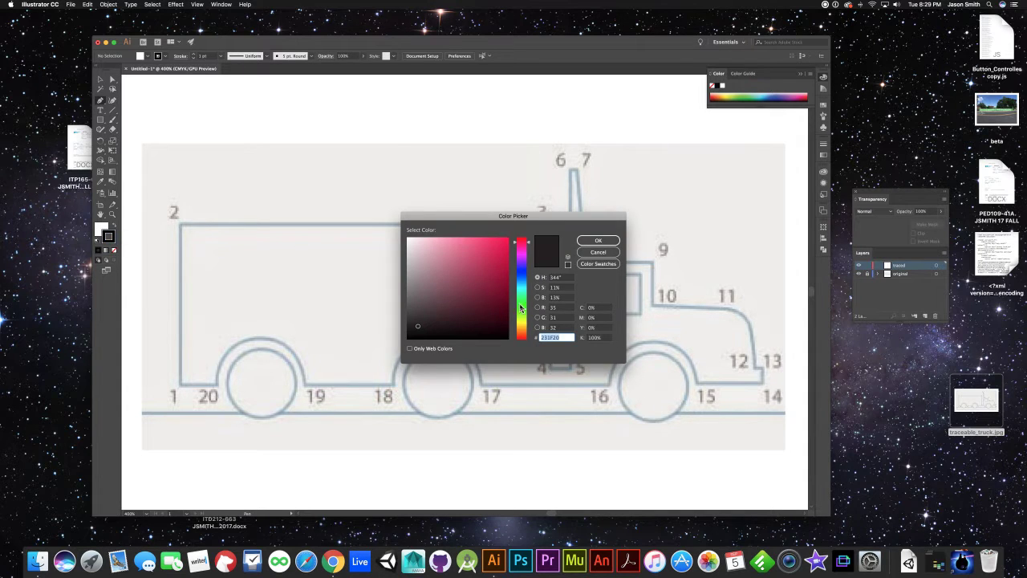
mouse_move(482, 273)
left_mouse_down()
mouse_move(471, 286)
mouse_move(440, 281)
mouse_move(456, 296)
left_mouse_up()
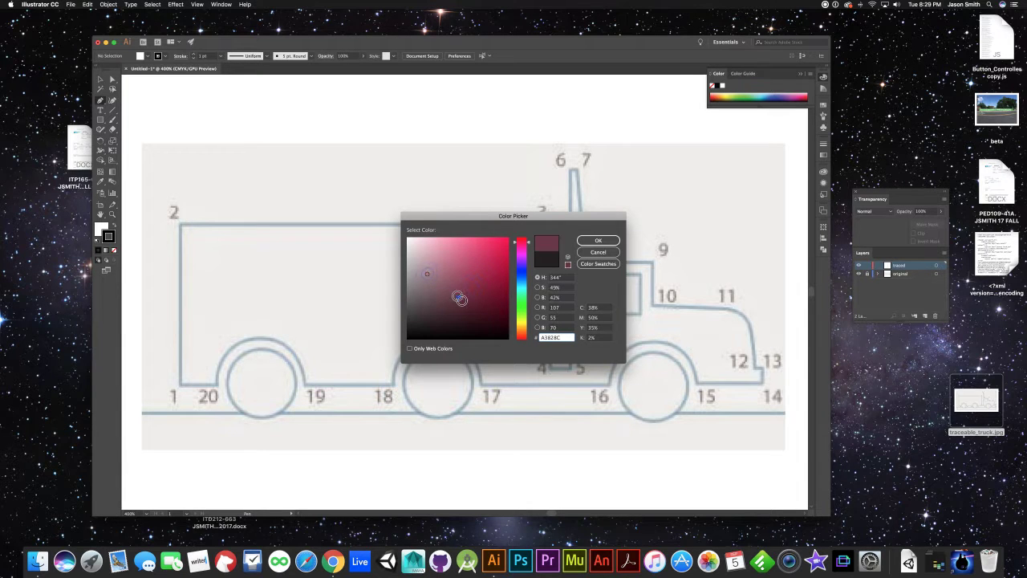
left_click(596, 266)
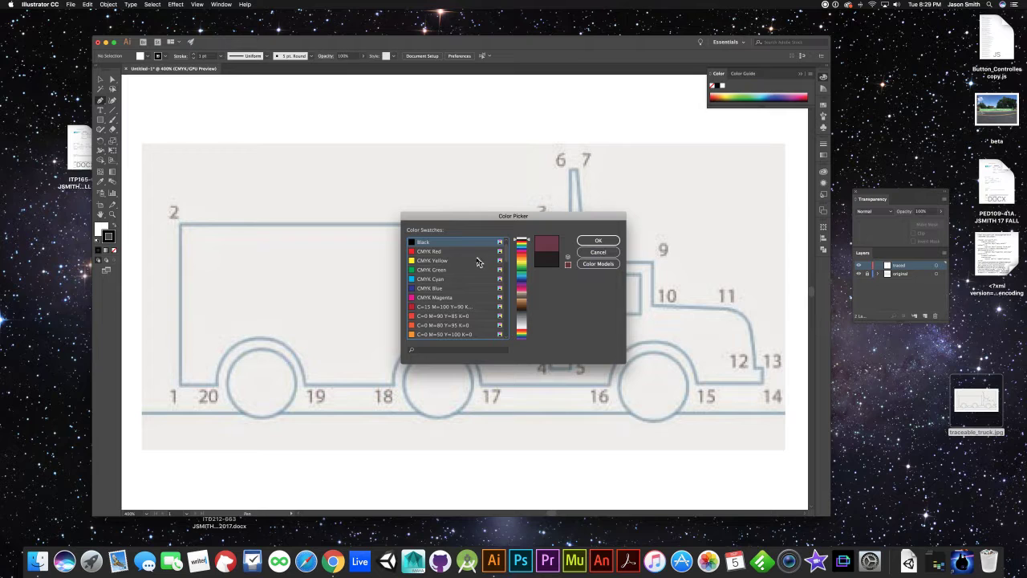
left_click(446, 252)
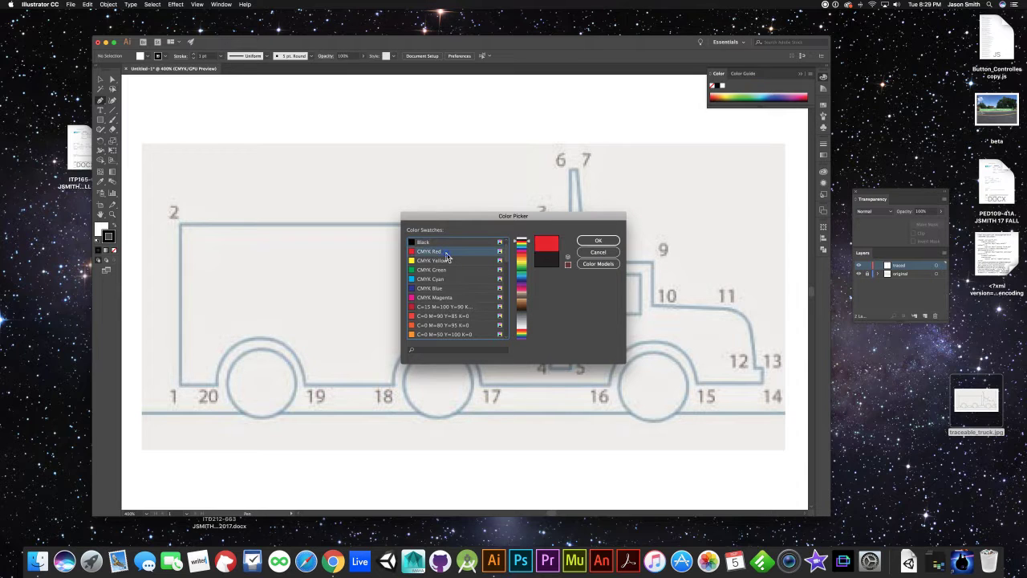
left_click(597, 243)
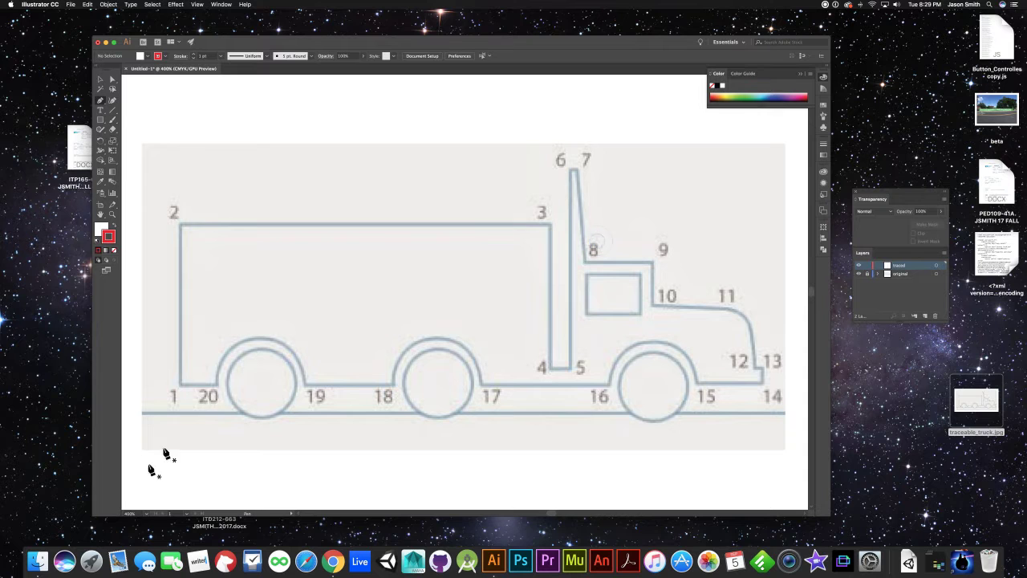
Step: Trace a straight Pen segment from point 1 to point 2 on the traced layer and set its stroke weight to 3 pt
left_click(181, 384)
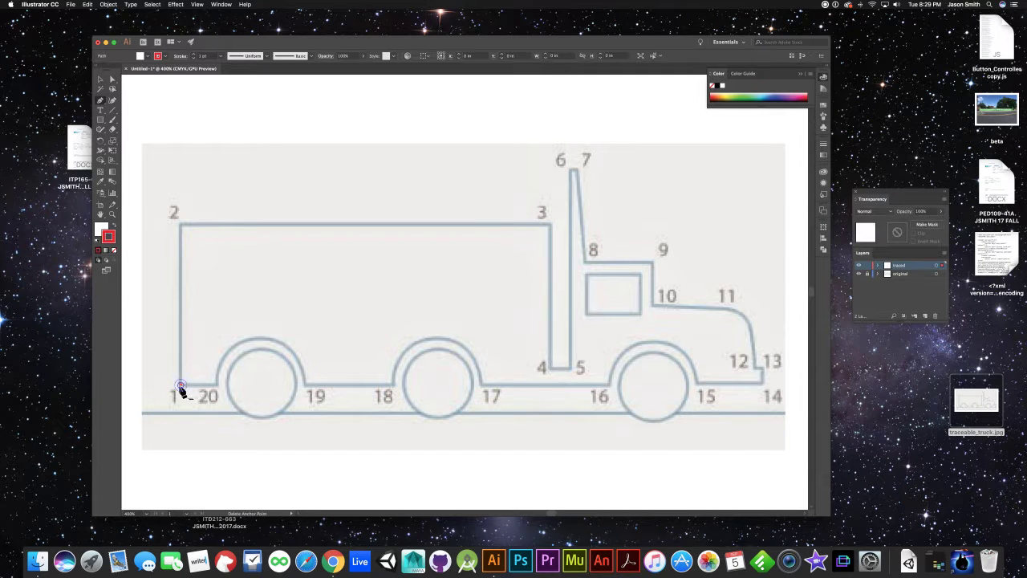
left_click(181, 227)
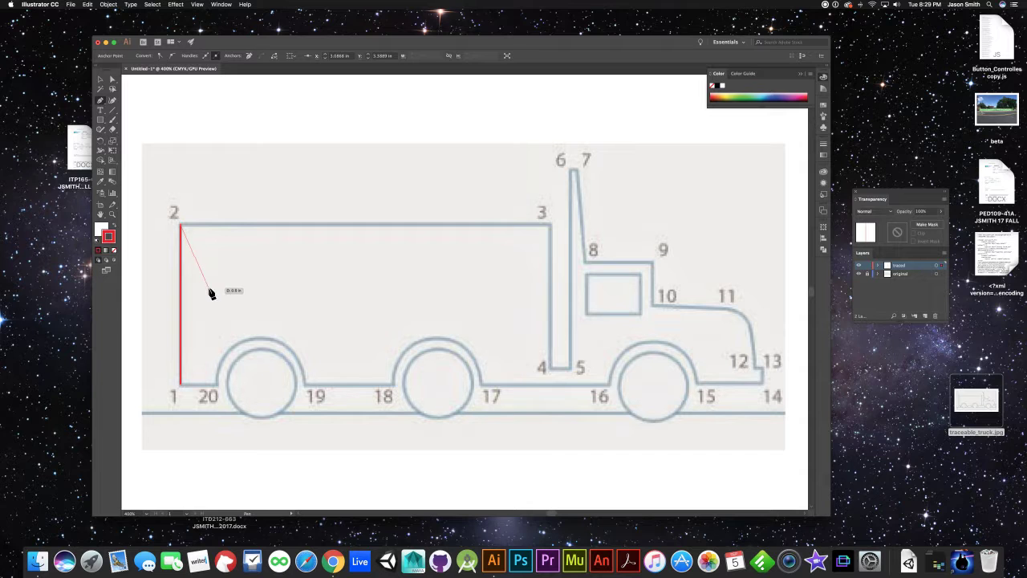
left_click(823, 145)
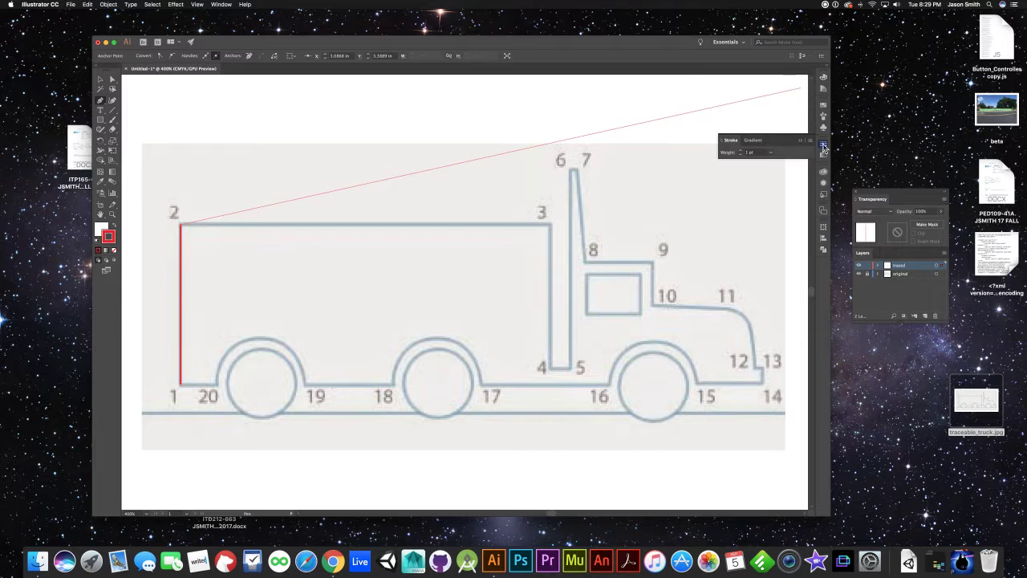
left_click(741, 152)
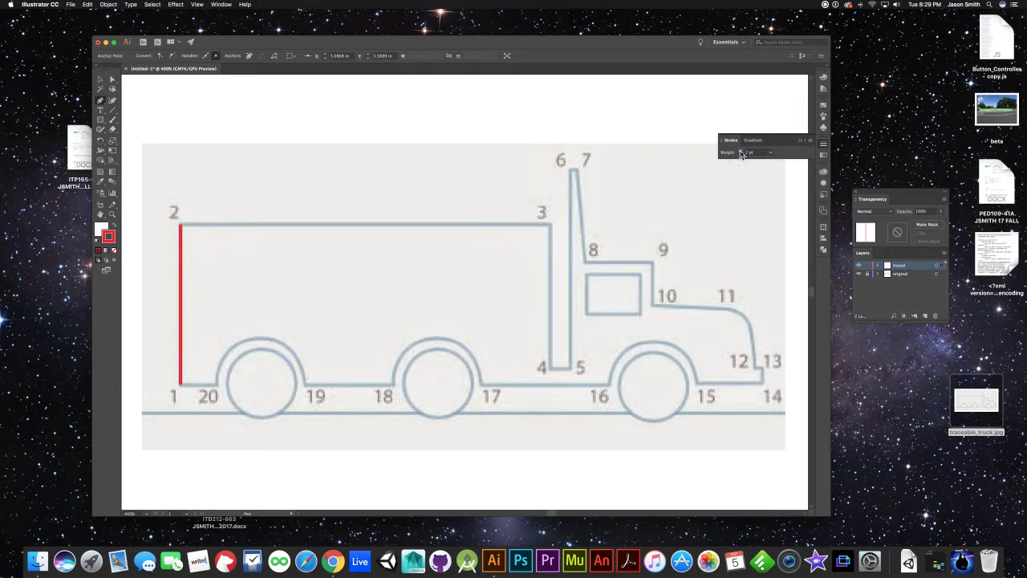
left_click(740, 153)
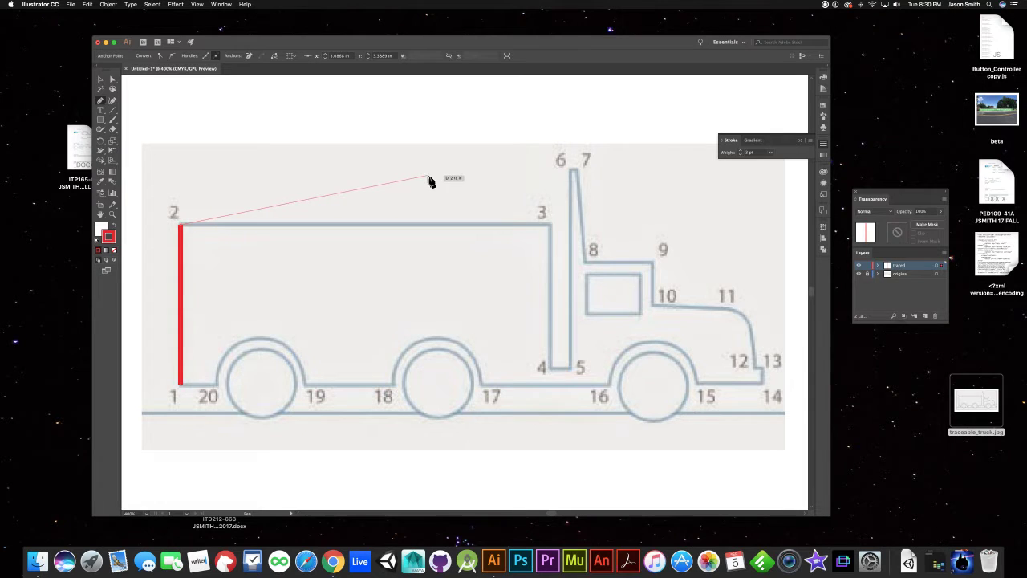
Step: Extend the truck path with a straight segment from point 2 to point 3 and set its fill to None
left_click(551, 226)
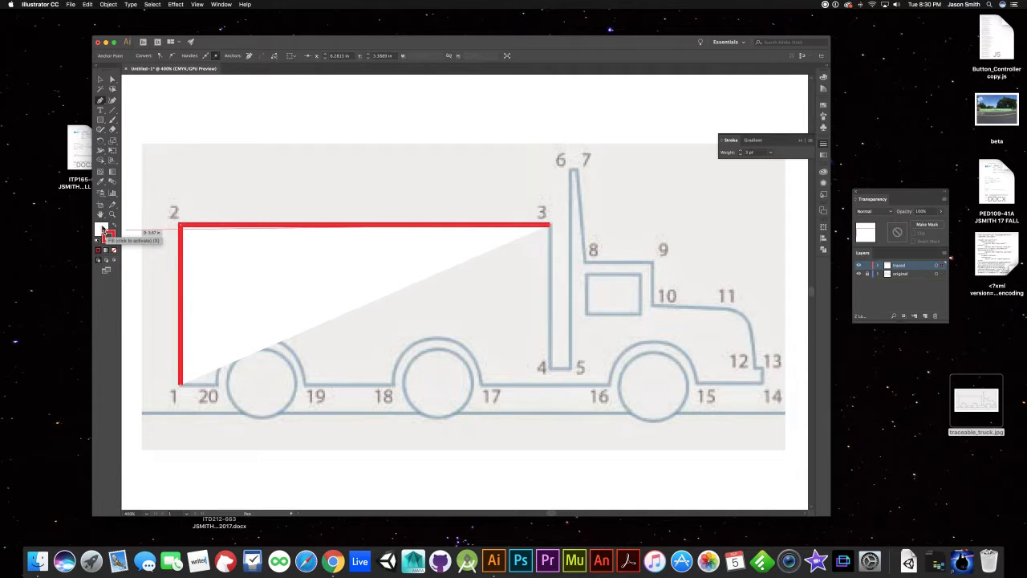
key("x")
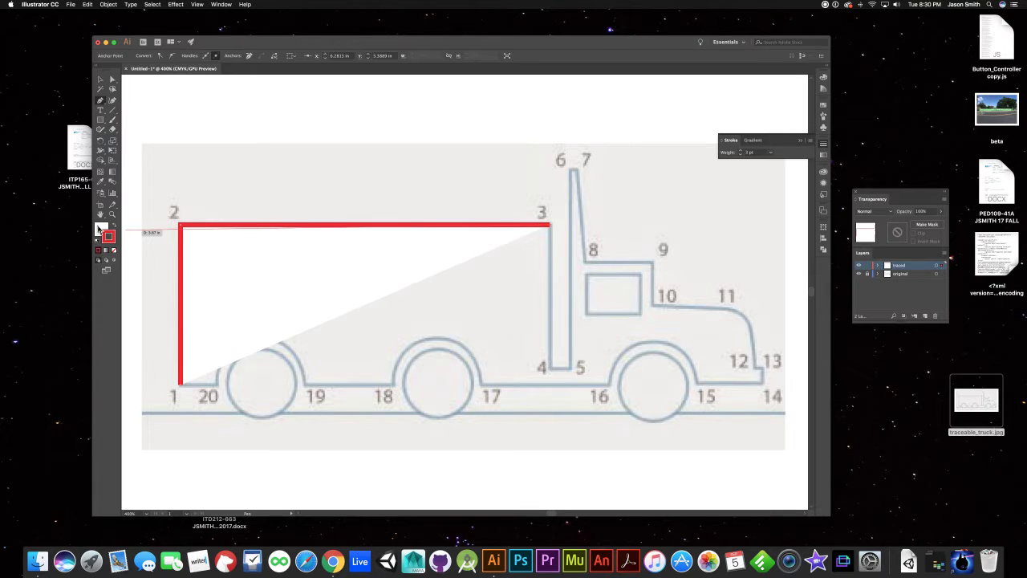
left_click(101, 230)
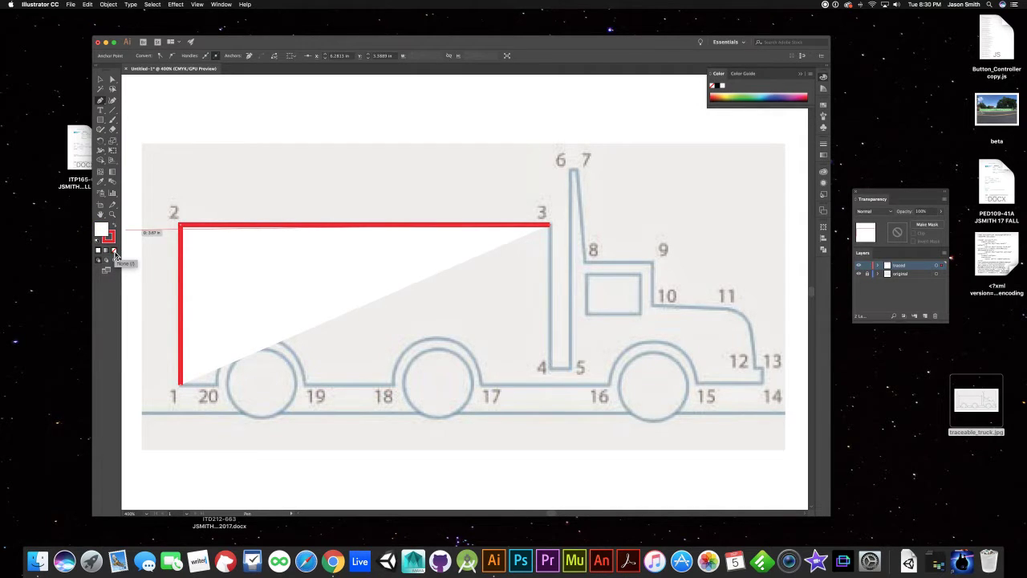
left_click(115, 254)
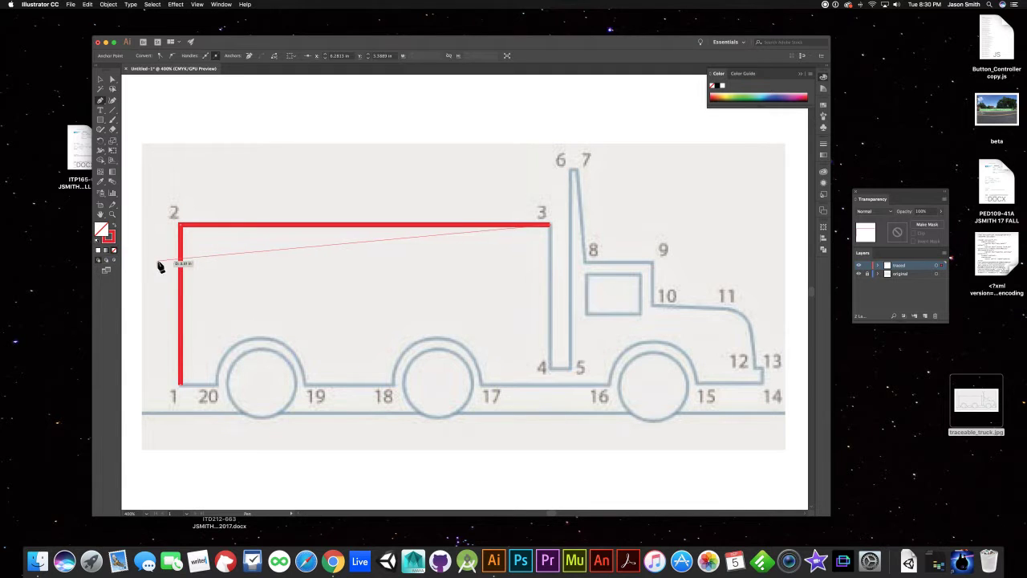
Step: Continue the path with straight Pen segments from point 3 through points 4, 5, 6 and 7 to point 8
left_click(549, 368)
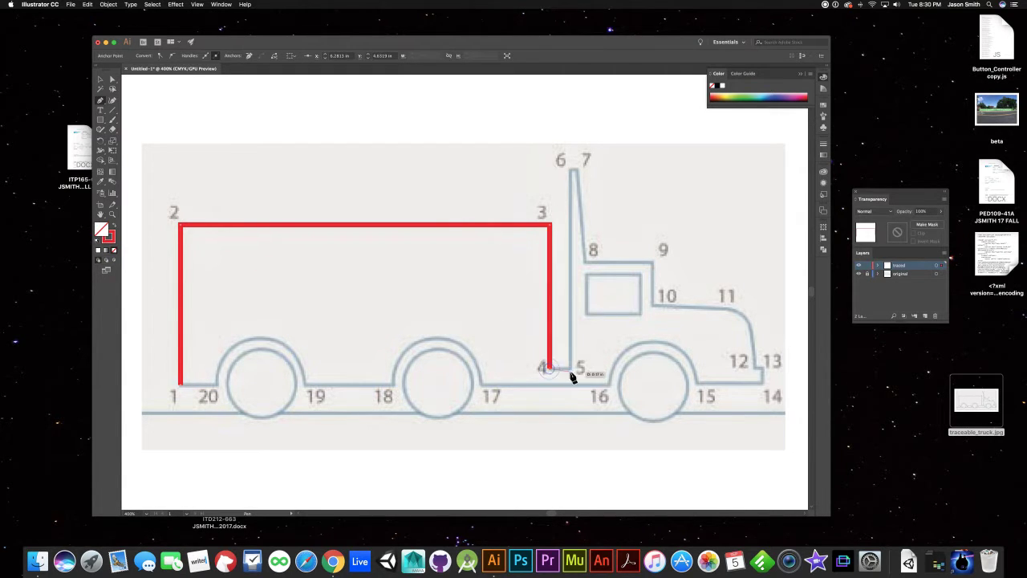
left_click(569, 368)
left_click(571, 172)
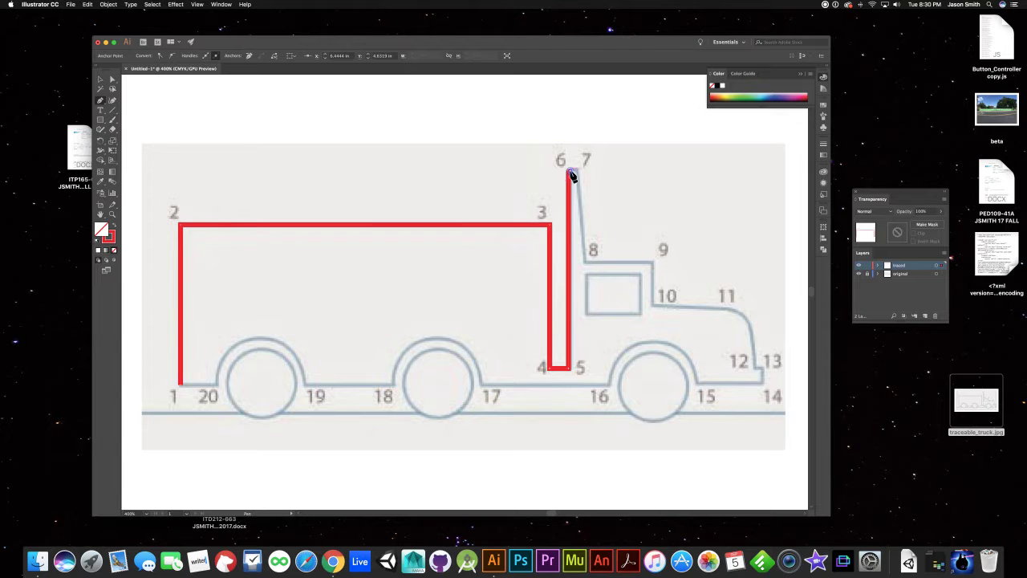
left_click(576, 171)
left_click(586, 262)
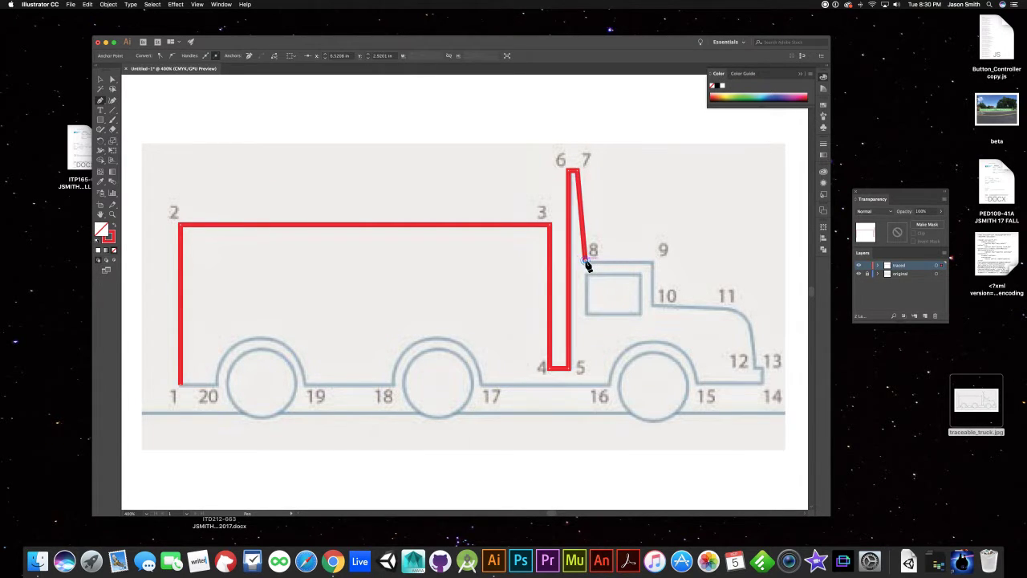
Step: Try straight segments from point 8 to points 9 and 10, undo them, and repeat with off-line anchors, undoing those too
left_click(652, 261)
left_click(652, 307)
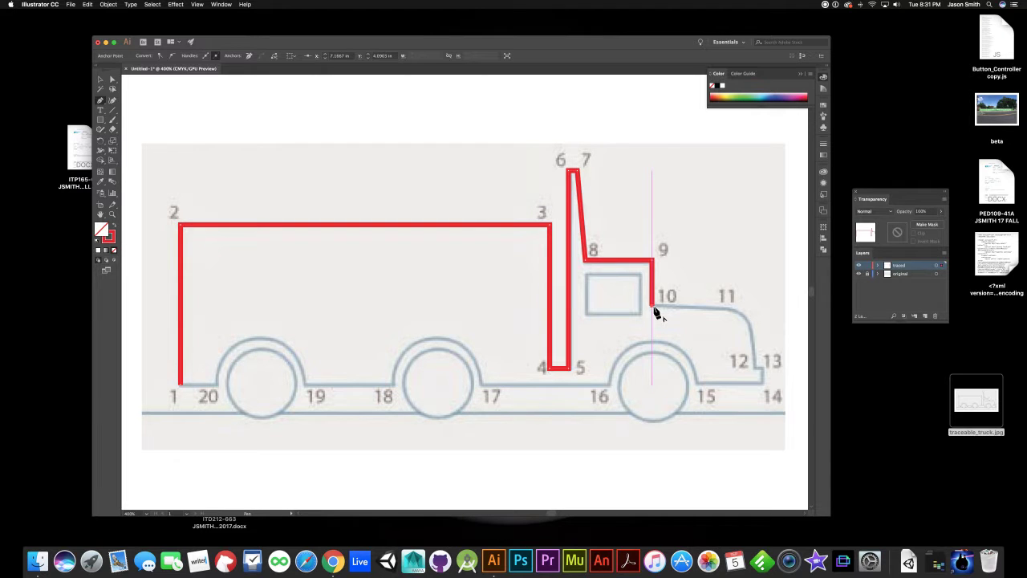
key("super+z")
key("super+z")
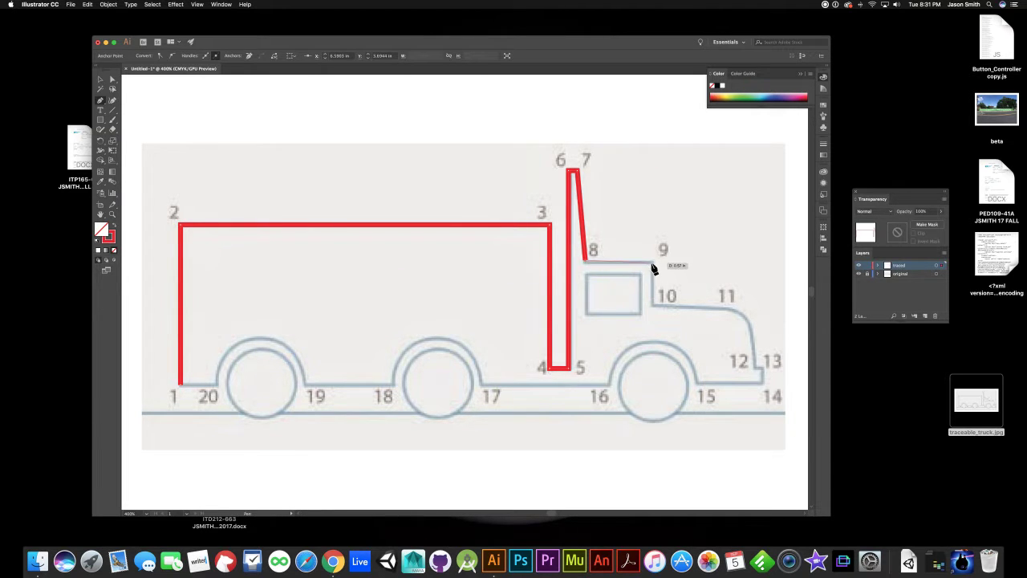
left_click(649, 248)
left_click(658, 305)
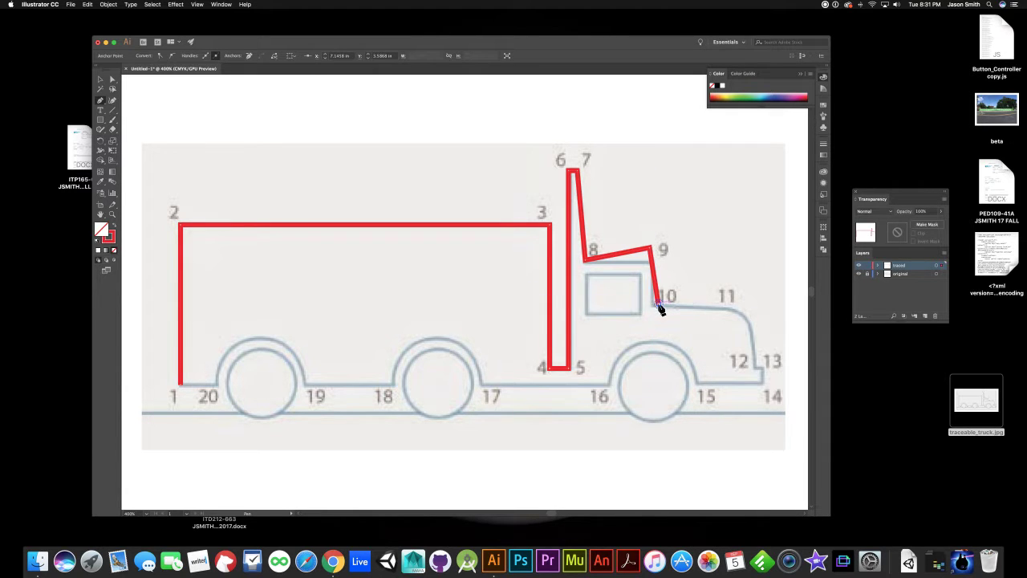
key("super+z")
key("super+z")
Step: Trace straight segments along the cab roof and hood from point 8 through points 9 and 10 to point 11
left_click(651, 263)
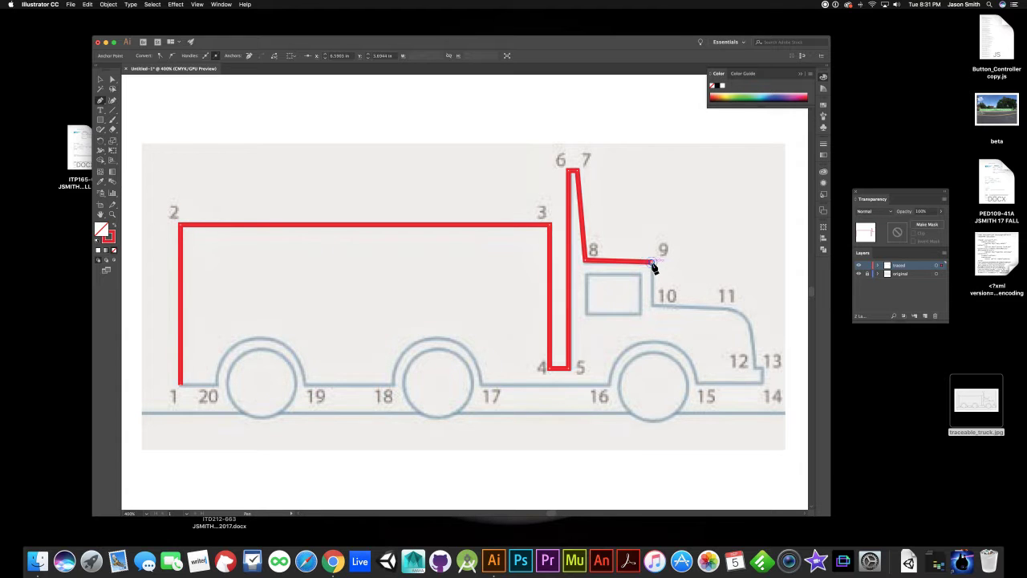
left_click(653, 307)
left_click(728, 308)
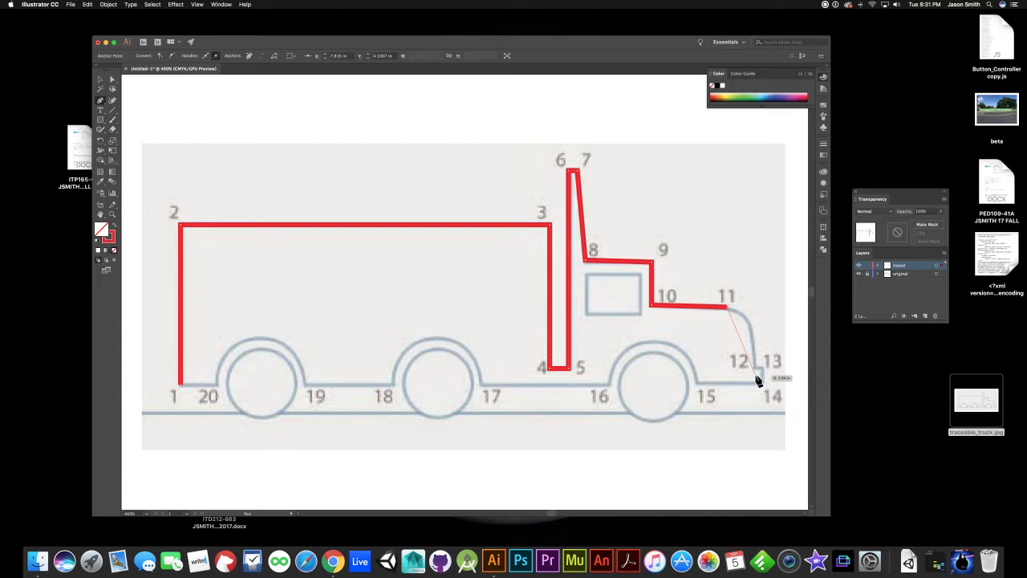
Step: Trace the curved front of the hood from point 11 to point 12 and end the path by deselecting it
mouse_move(755, 367)
left_mouse_down()
mouse_move(756, 390)
mouse_move(769, 388)
mouse_move(752, 390)
mouse_move(763, 385)
left_mouse_up()
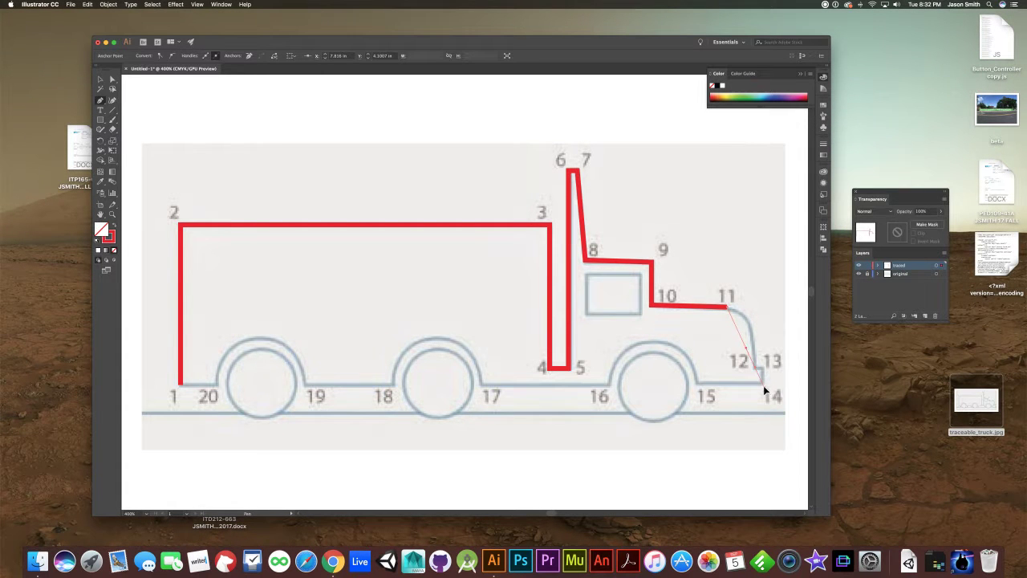
left_click_drag(758, 373, 757, 436)
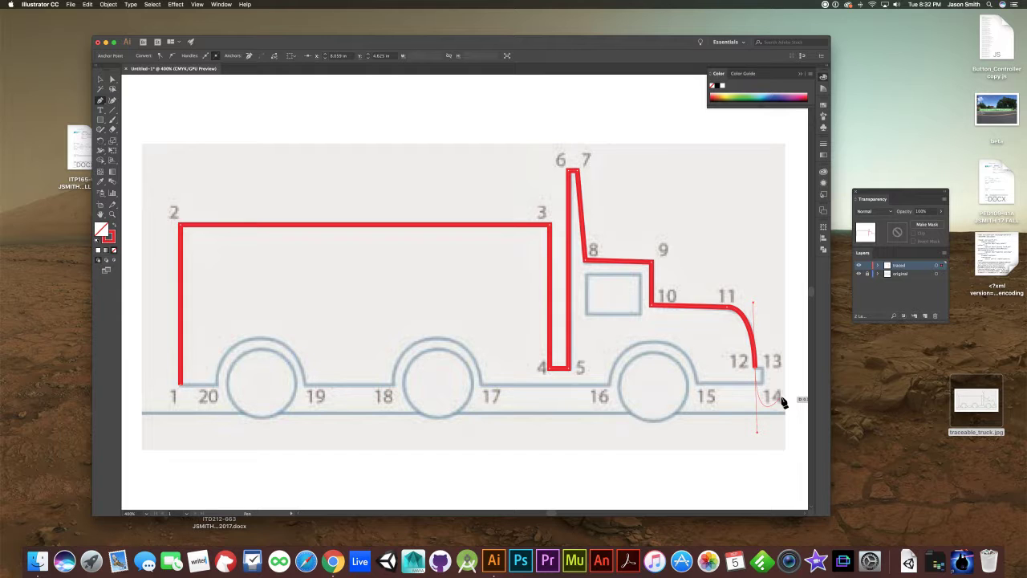
key("a")
left_click(720, 479)
key("p")
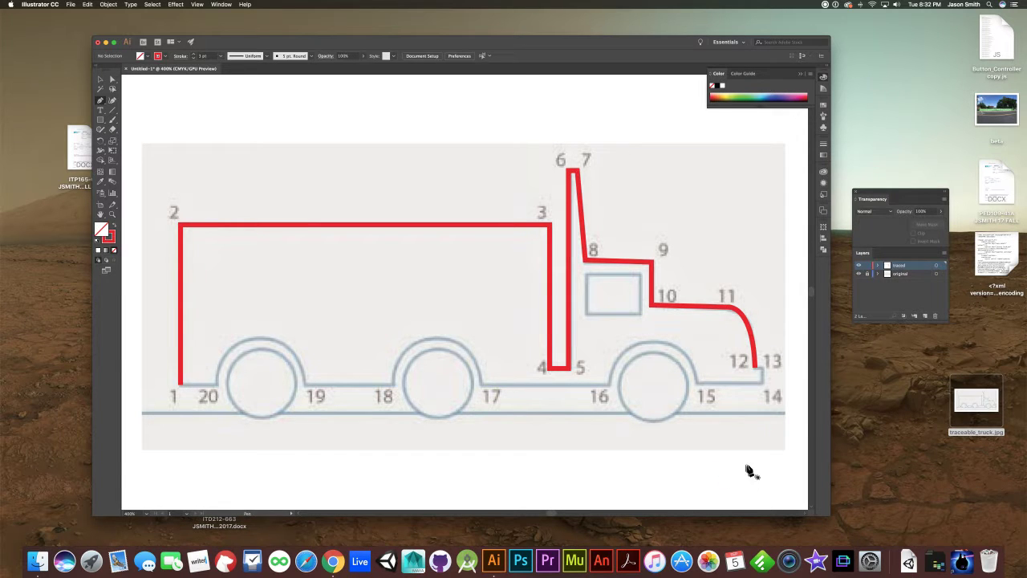
Step: Resume the path at point 12 with straight segments through points 13 and 14 to point 15, and deselect it
left_click(756, 370)
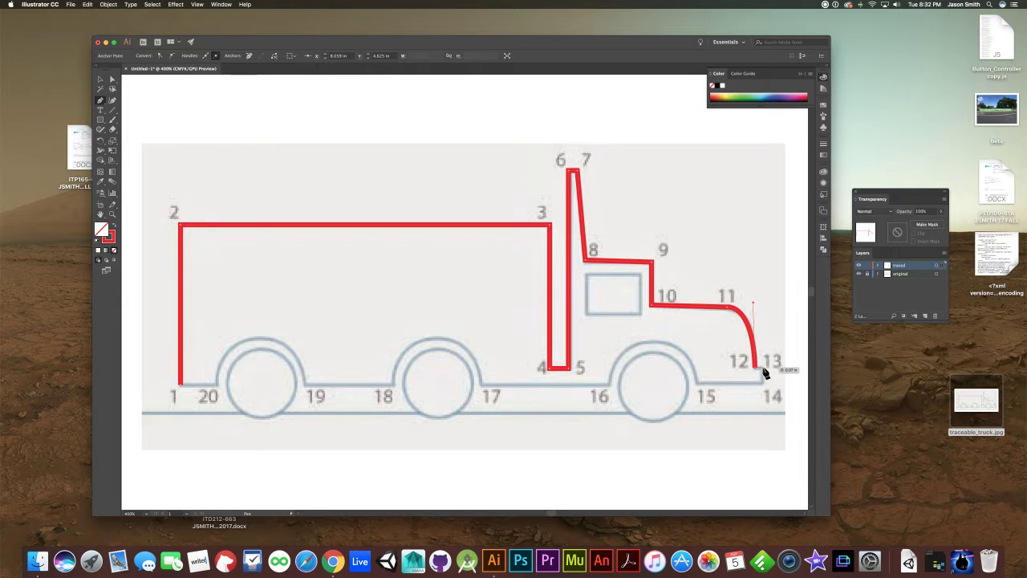
left_click(764, 371)
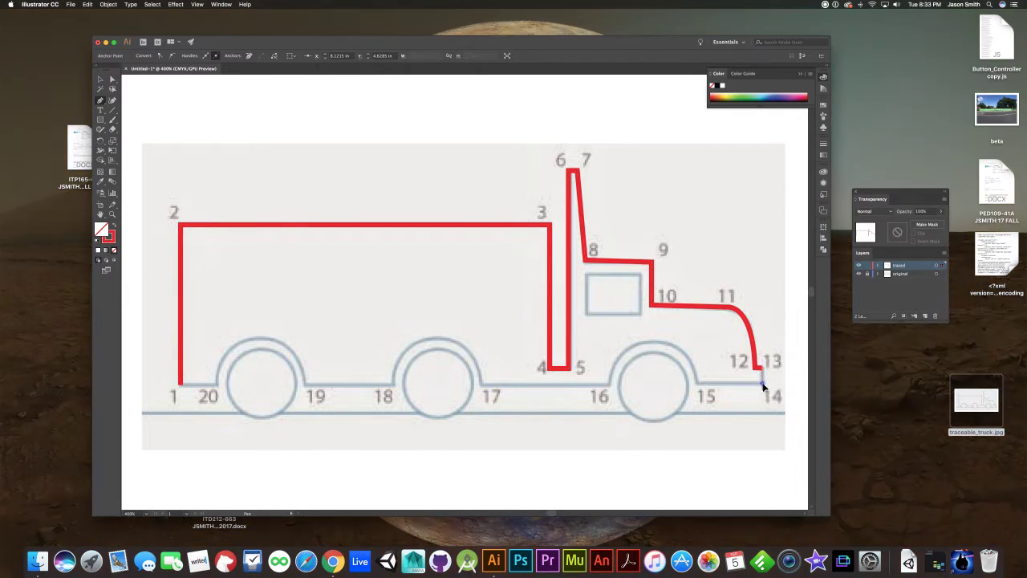
left_click(764, 383)
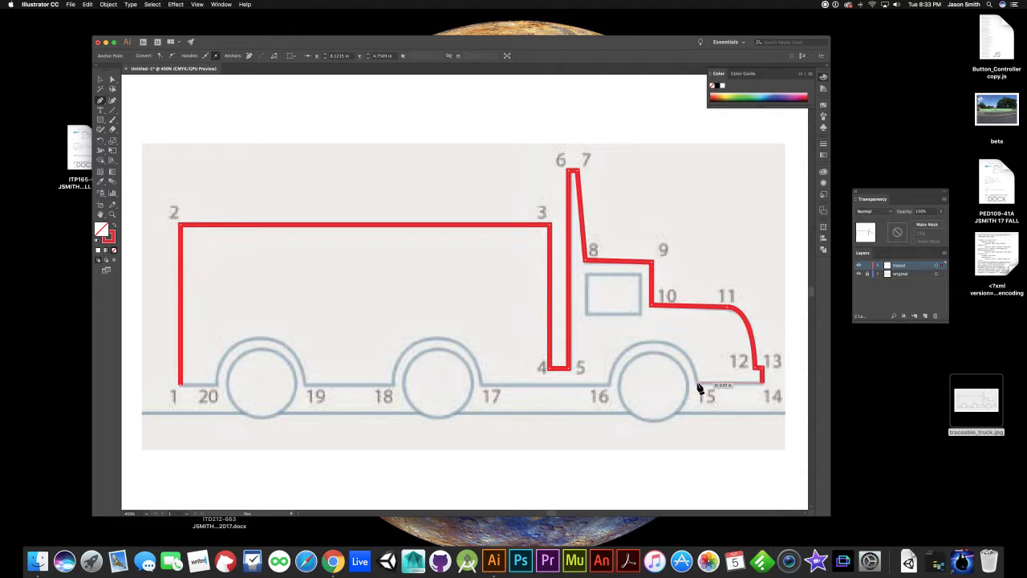
left_click(698, 384)
left_click(710, 460, "super")
Step: Trace a short straight segment along the top of the front wheel arch and join it to point 15 with a curve
scroll(679, 481, "down", 1)
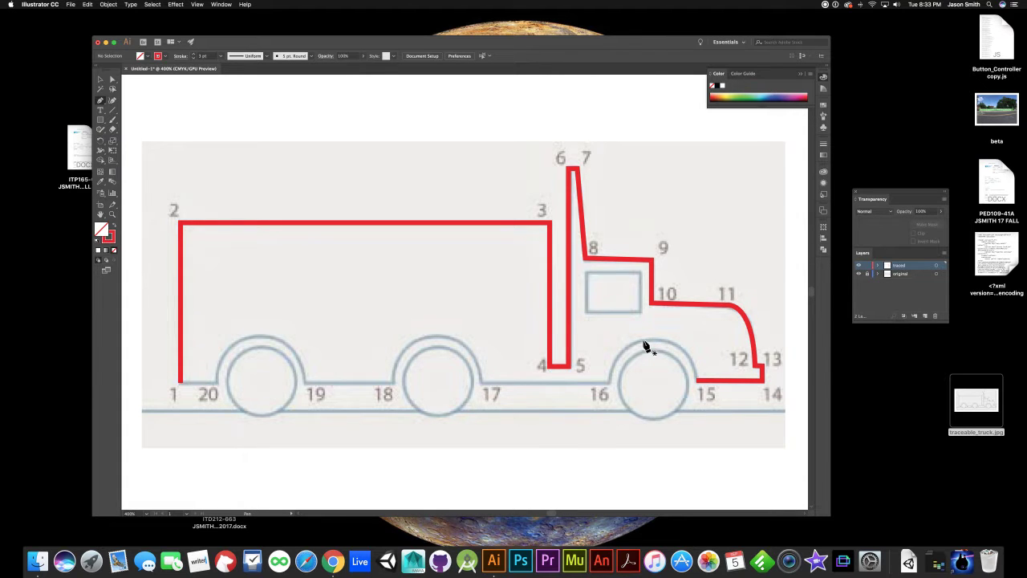
left_click_drag(643, 343, 667, 346)
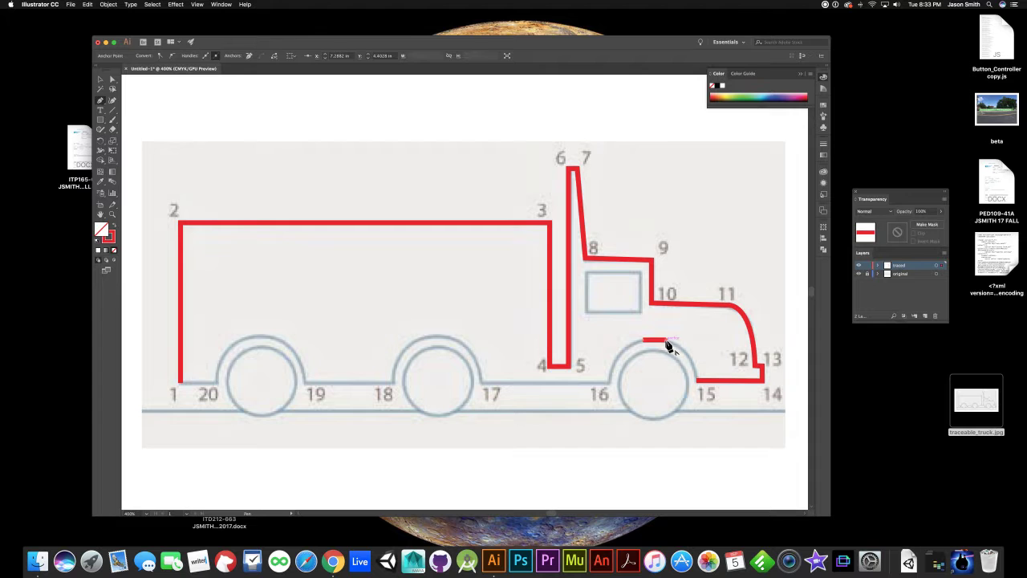
left_click(709, 474, "super")
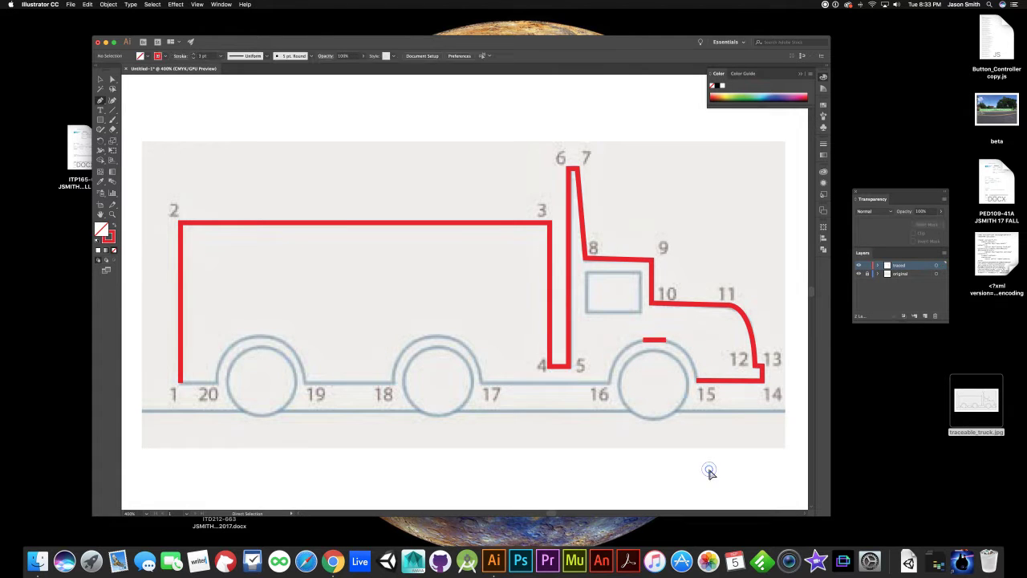
left_click(667, 343)
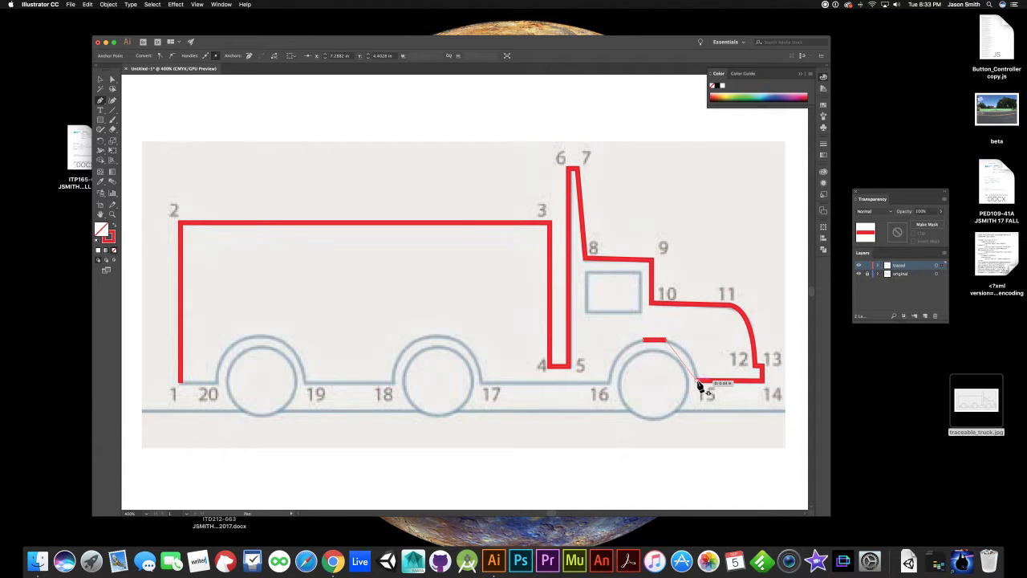
left_click_drag(697, 382, 703, 426)
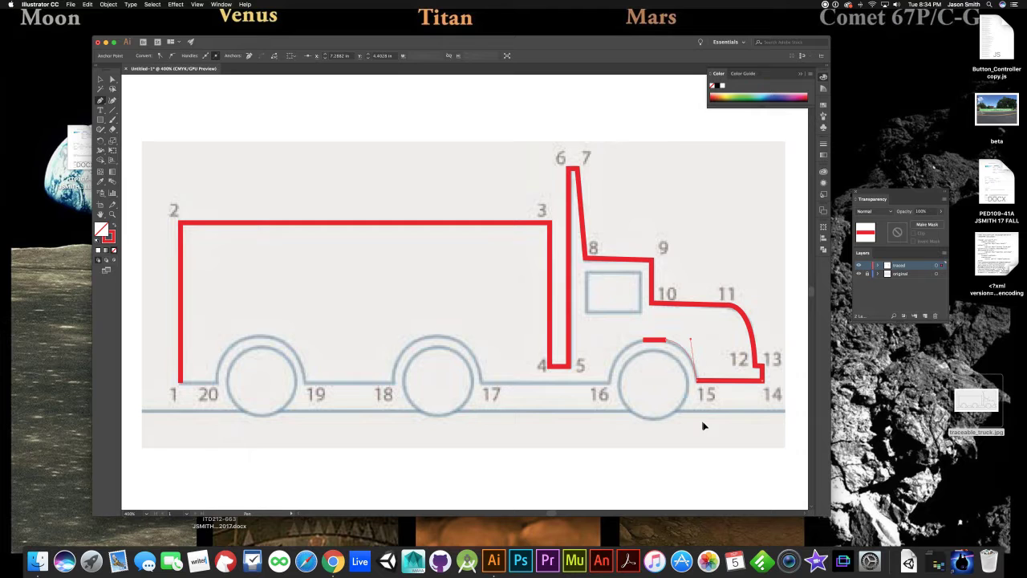
left_click_drag(703, 426, 706, 428)
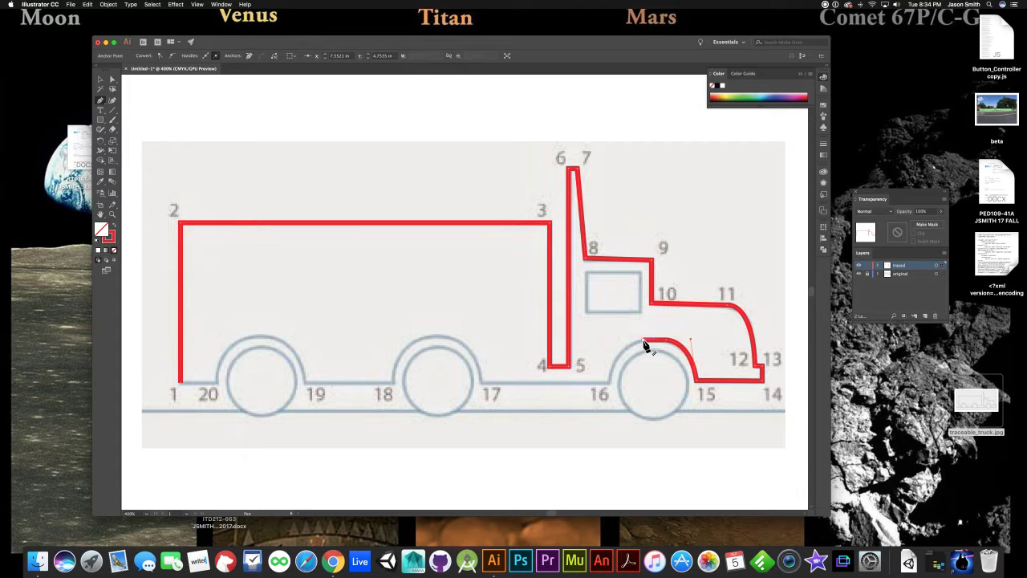
Step: Curve the front wheel arch path from its straight top down to point 16 and deselect it
mouse_move(646, 345)
left_mouse_down()
mouse_move(611, 387)
mouse_move(613, 425)
mouse_move(598, 420)
mouse_move(607, 430)
mouse_move(612, 419)
left_mouse_up()
left_click_drag(612, 417, 611, 418)
left_click(580, 470, "super")
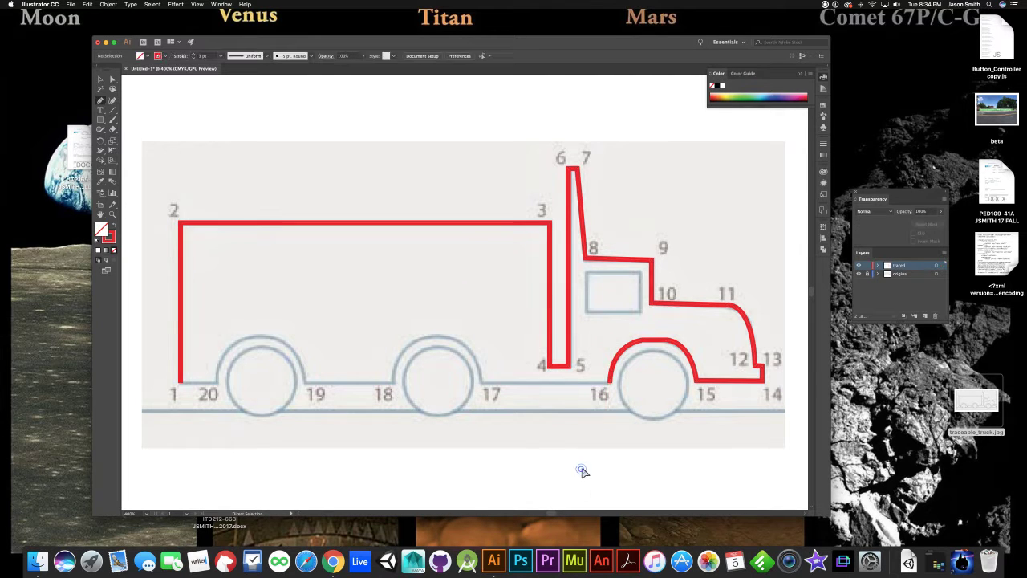
Step: Continue the path with a straight segment from point 16 to point 17 and deselect it
left_click(610, 388)
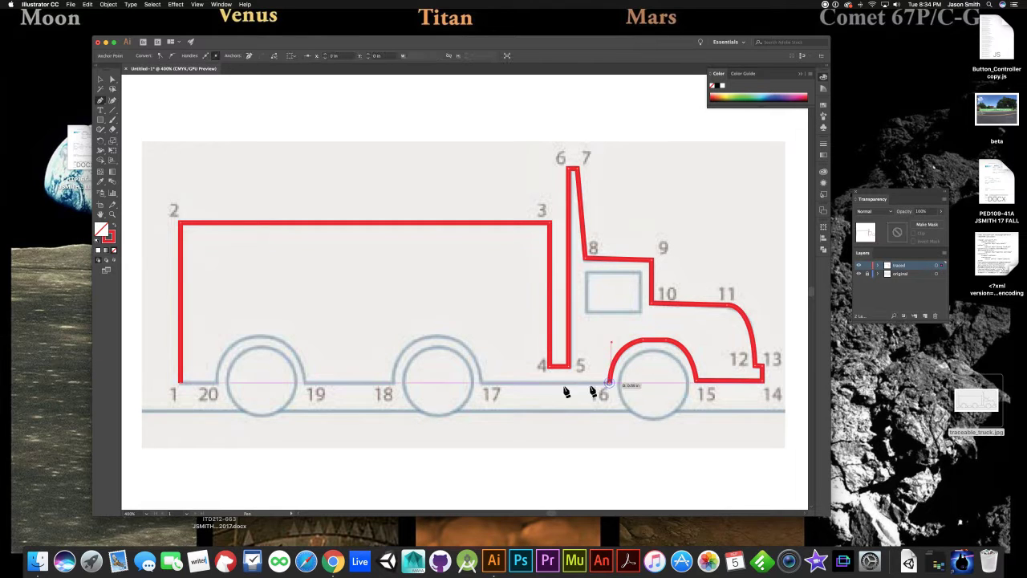
left_click(482, 385)
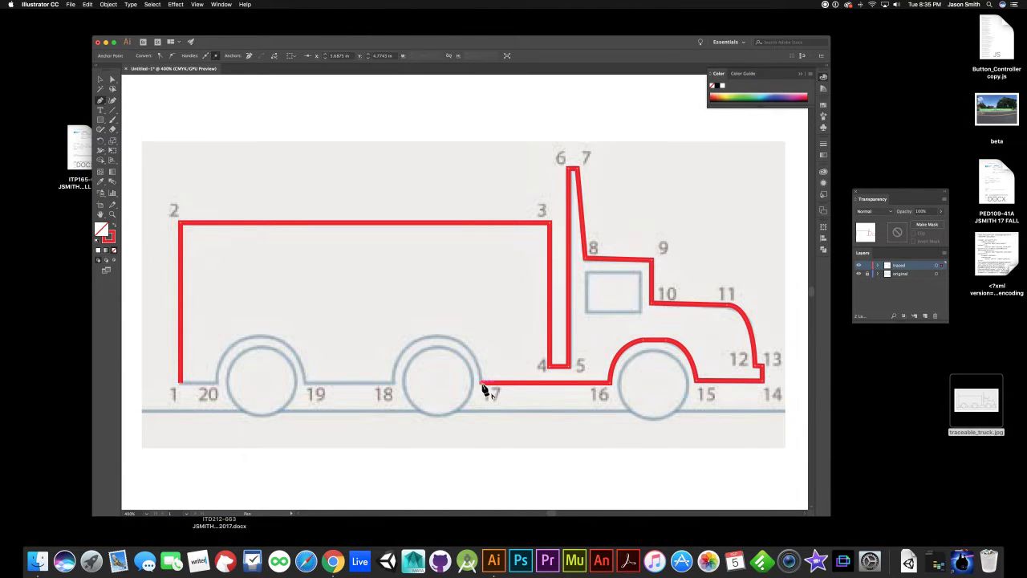
left_click(480, 471, "super")
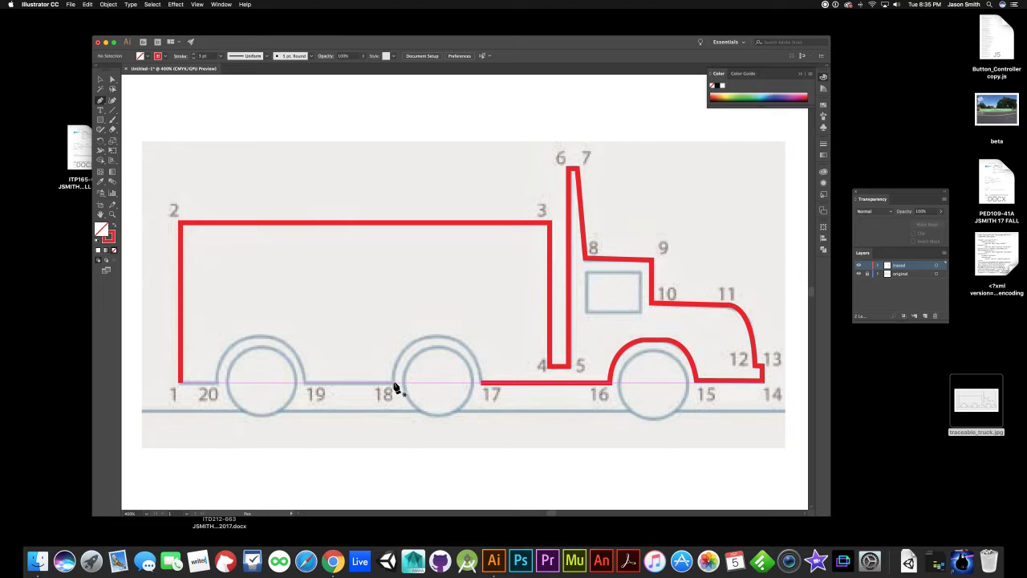
Step: Trace a curved segment from point 18 to the top of the middle wheel arch and end the path there
left_click(394, 383)
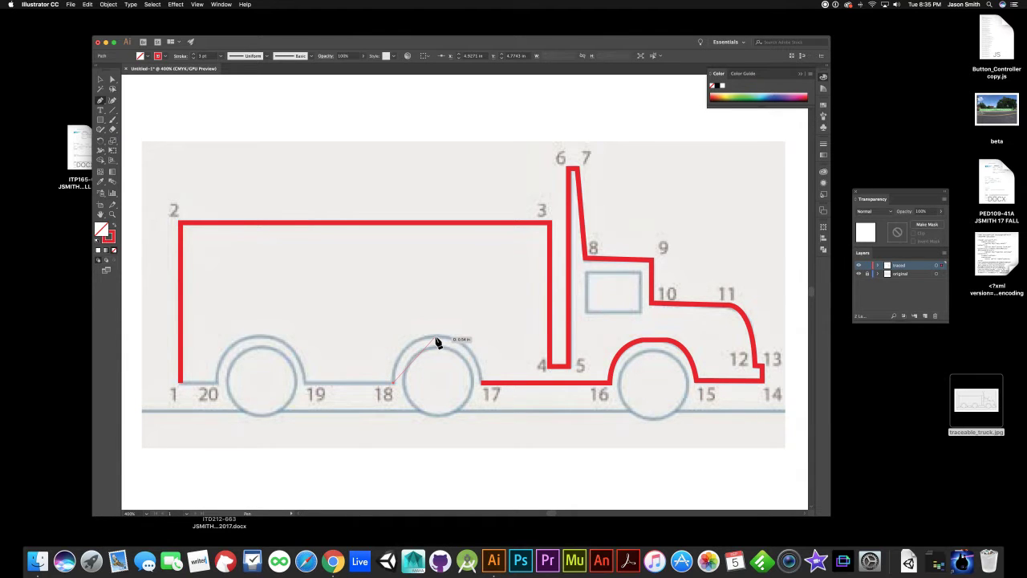
left_click_drag(436, 338, 482, 339)
left_click_drag(482, 339, 483, 340)
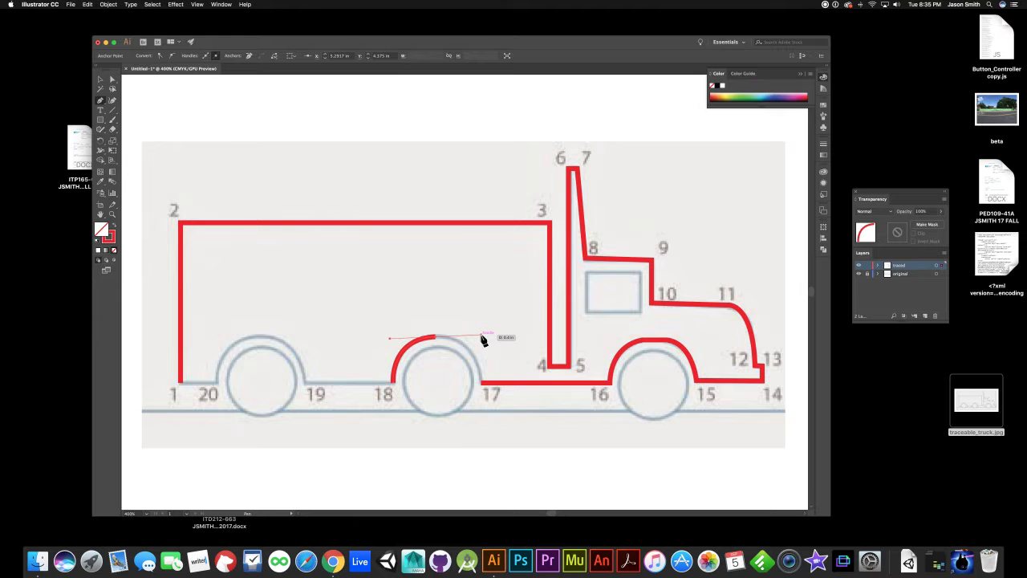
left_click_drag(484, 340, 416, 355)
left_click(414, 486, "super")
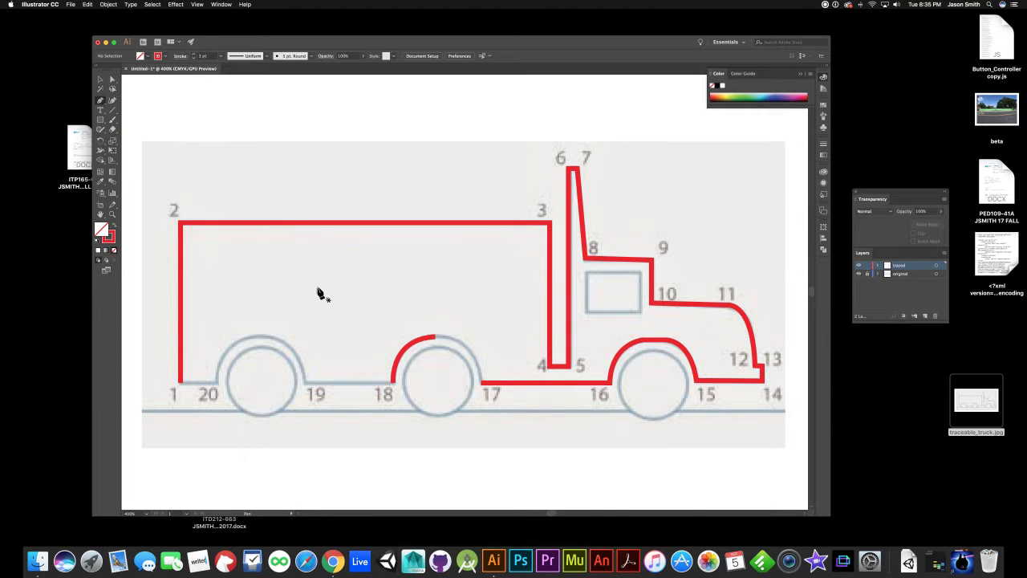
Step: Create a mirrored copy of the half-arch at point 18 using Reflect across the vertical axis with preview on
key("v")
left_click(408, 350)
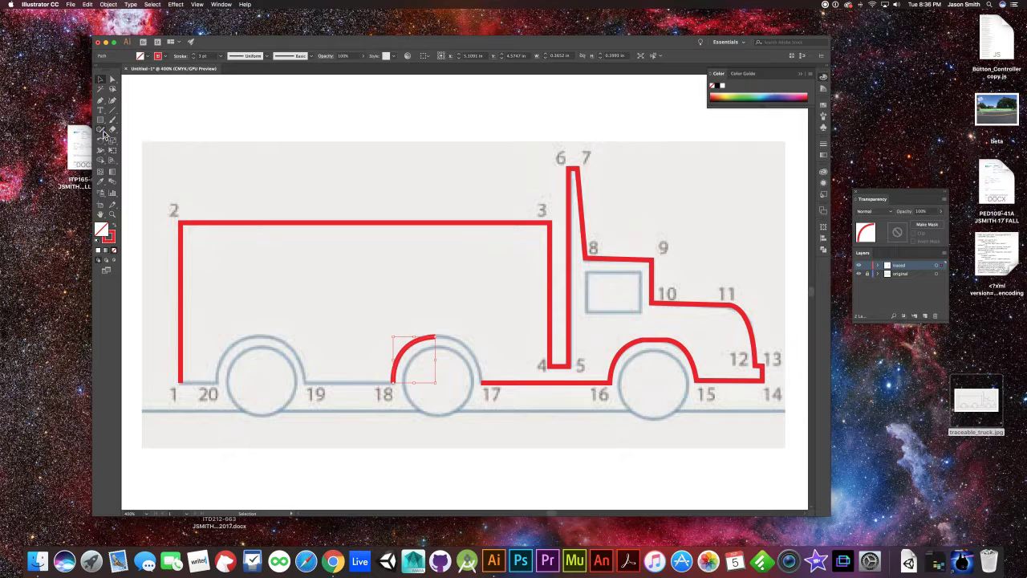
left_click(101, 131)
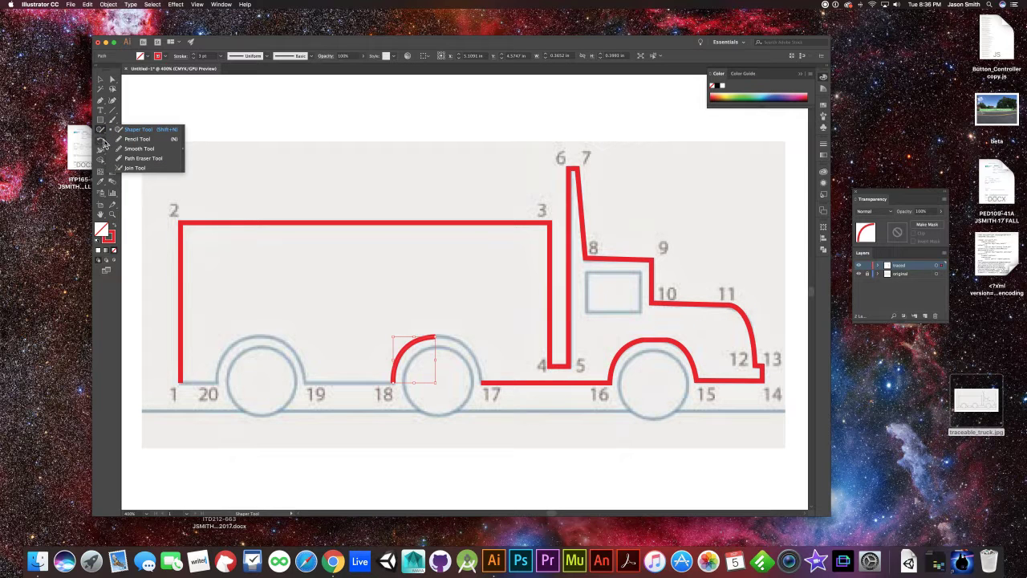
left_click(103, 143)
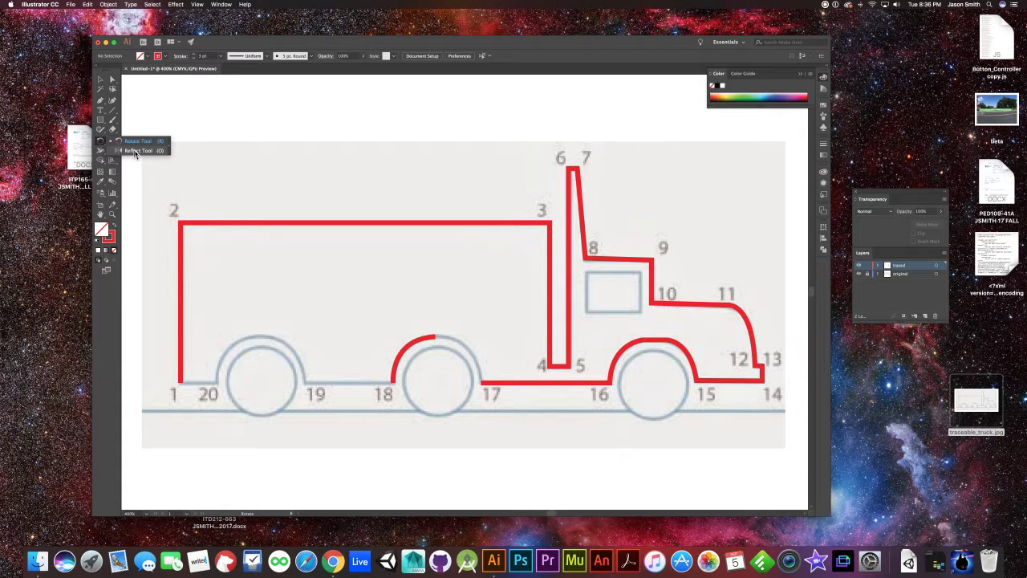
left_click(135, 152)
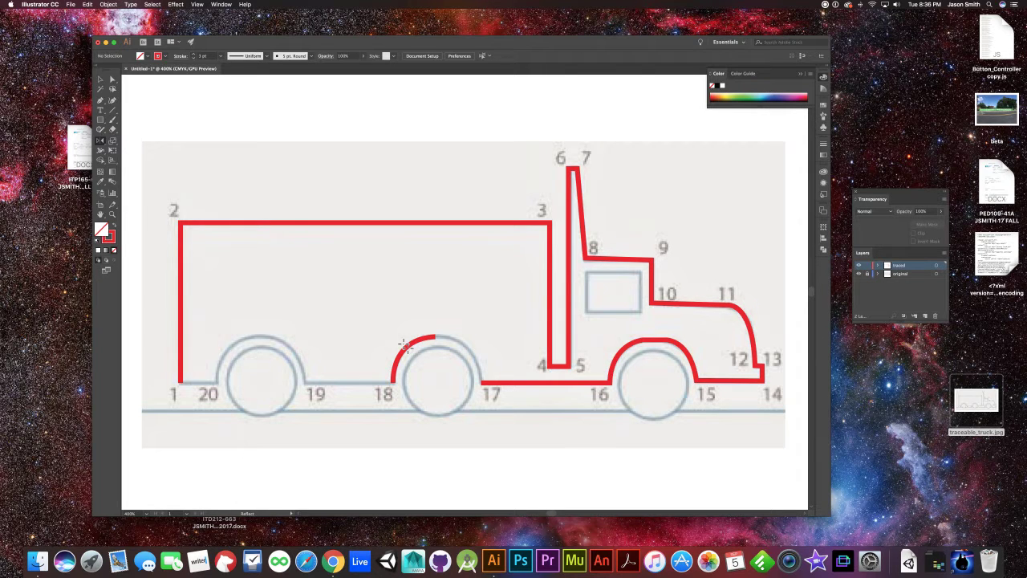
key("v")
left_click(415, 344)
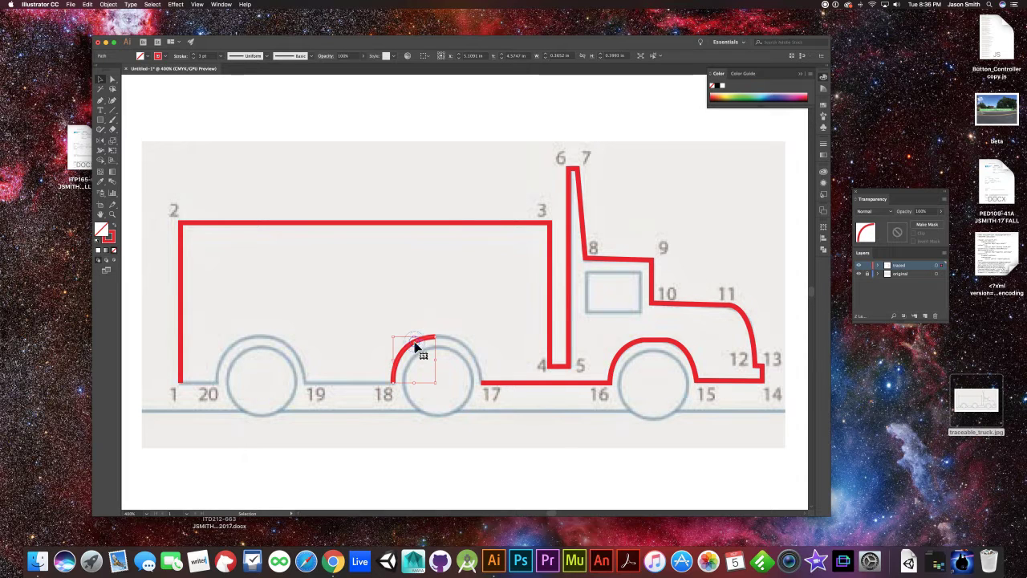
key("o")
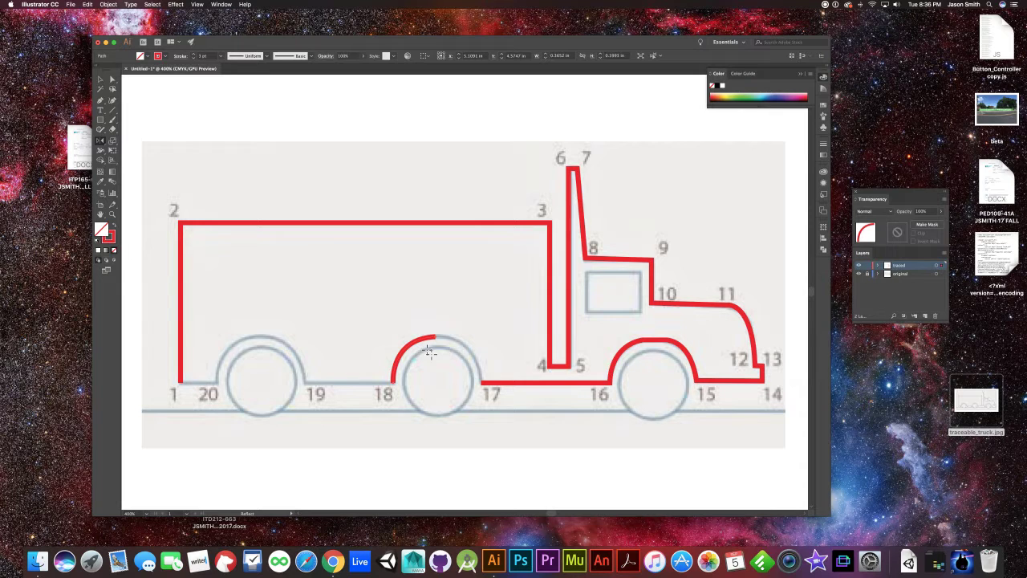
left_click(429, 353, "alt")
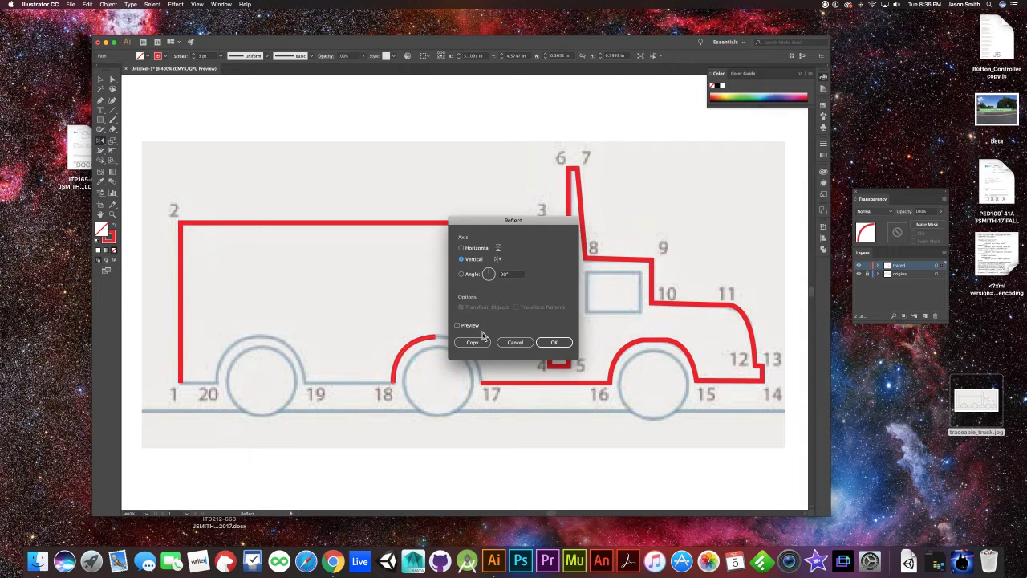
left_click(458, 326)
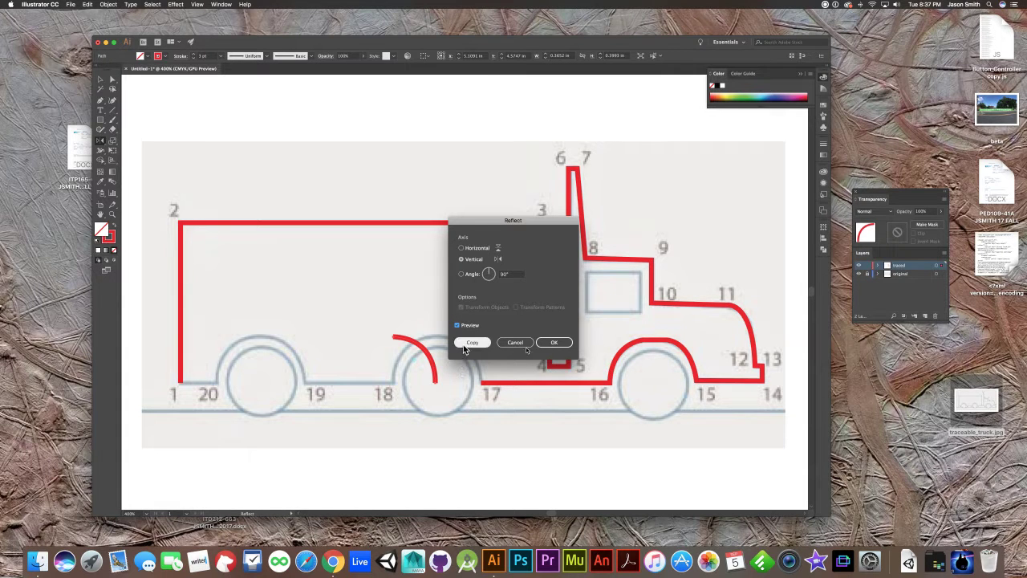
left_click(472, 343)
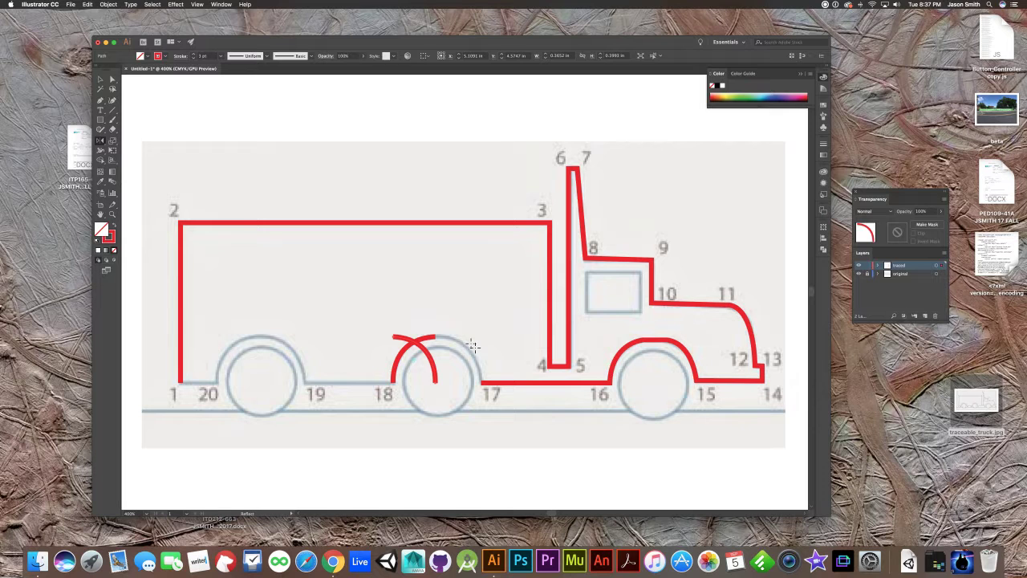
Step: Nudge the mirrored half-arch over the middle wheel until its lower end meets the path at point 17
key("Right")
key("Right")
key("Right")
key("Right")
key("Right")
key("Right")
key("Right")
key("Right")
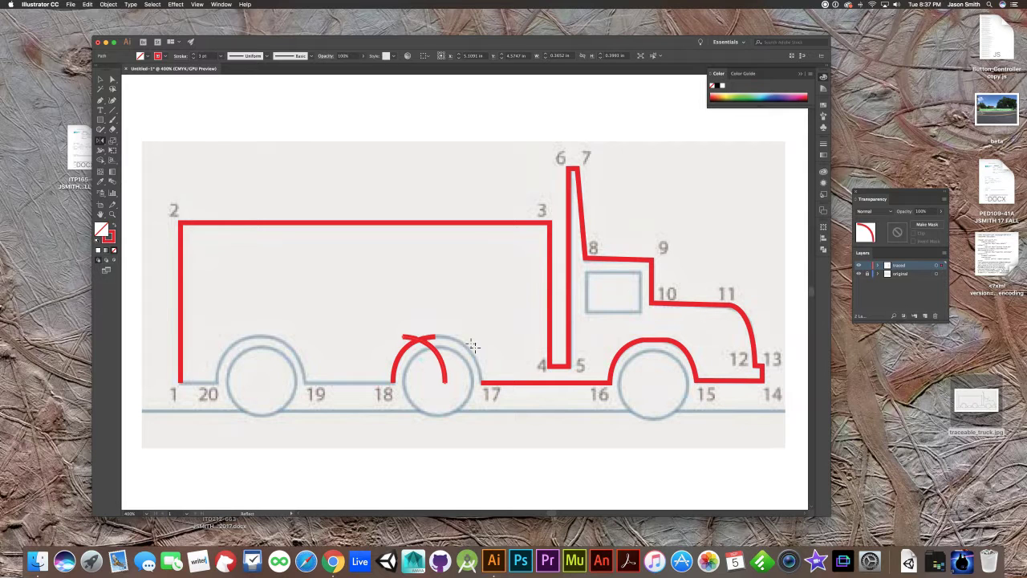
key("Right")
key("Right")
key("Right")
key("Right")
key("Right")
key("Right")
key("Right")
key("Right")
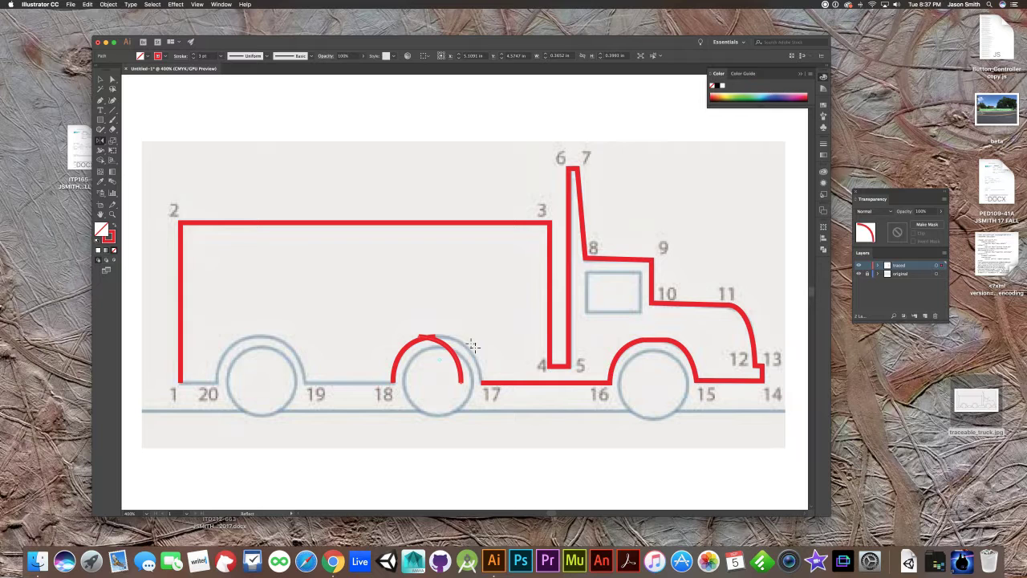
key("Right")
key("Right")
key("Right")
key("Right")
key("Right")
key("Right")
key("Right")
key("Right")
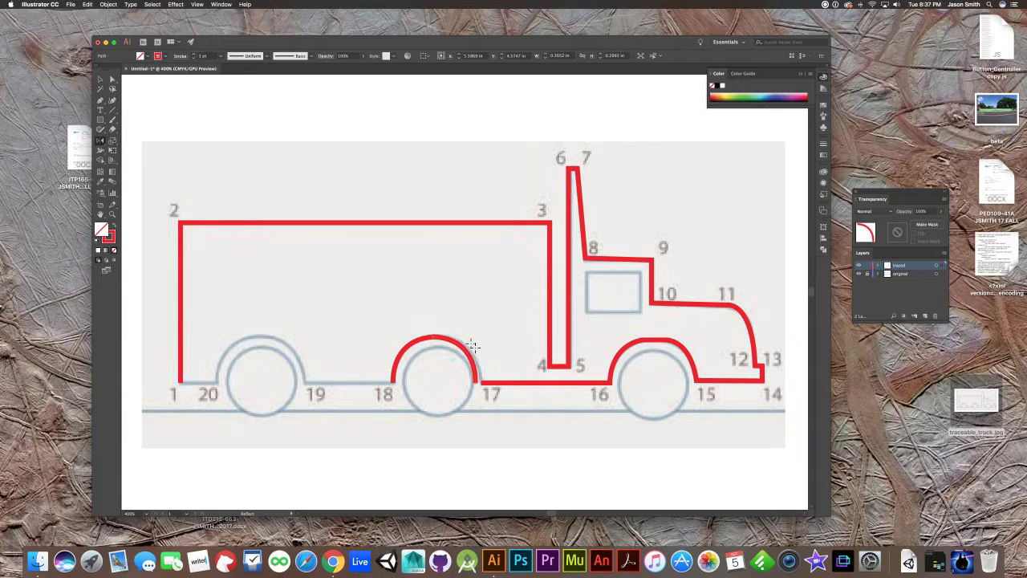
key("Right")
key("Right")
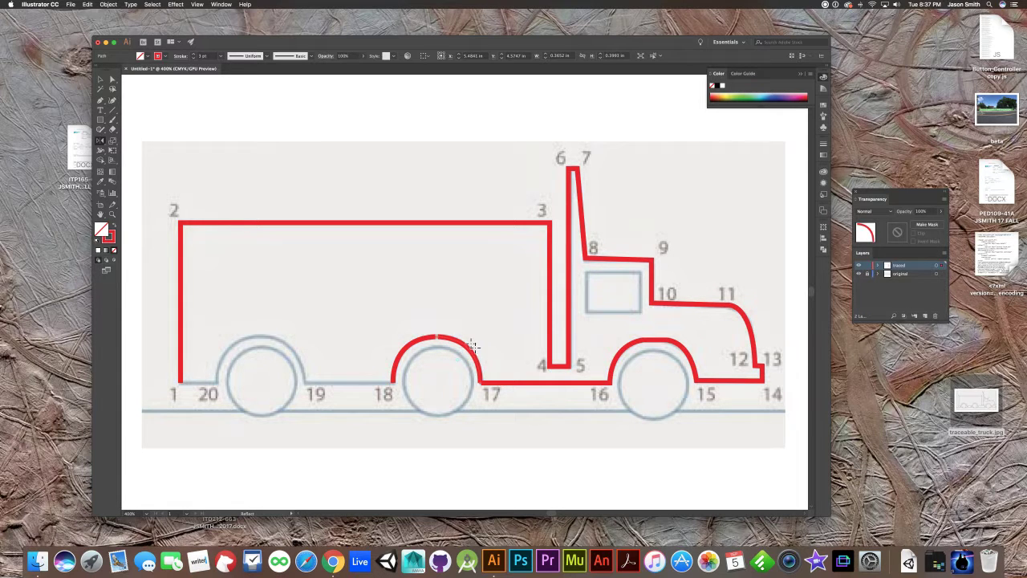
key("Right")
key("Right")
key("Down")
key("Up")
key("Up")
key("Down")
key("Down")
key("Up")
Step: Nudge the original half-arch at point 18 slightly down, level with the mirrored half, and deselect it
key("v")
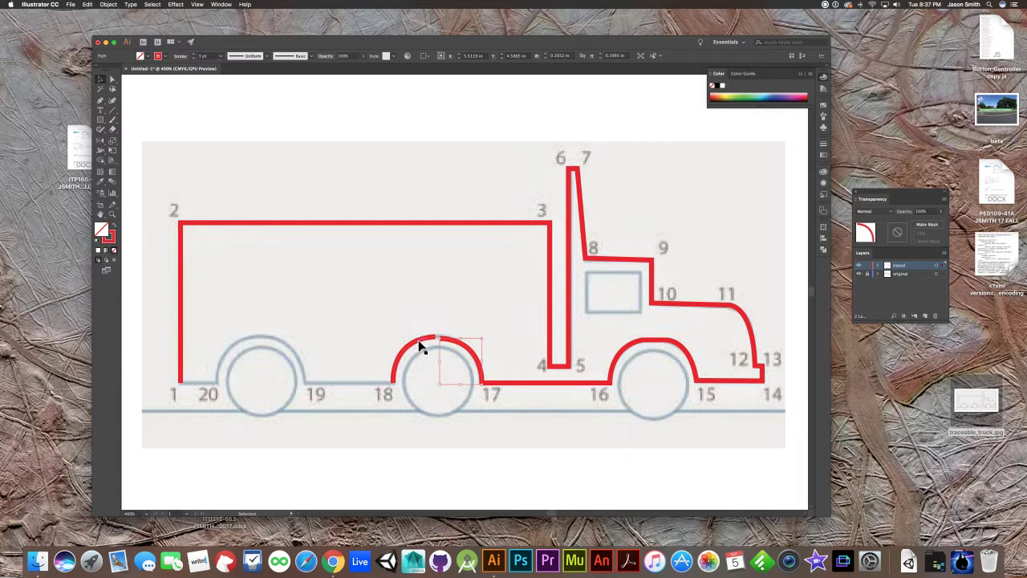
left_click(421, 346)
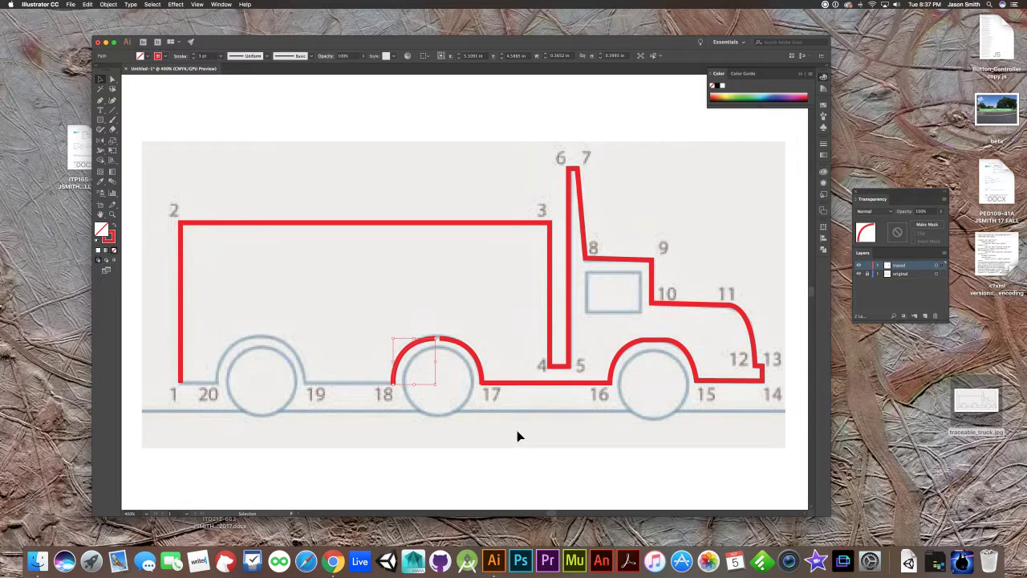
left_click(519, 459)
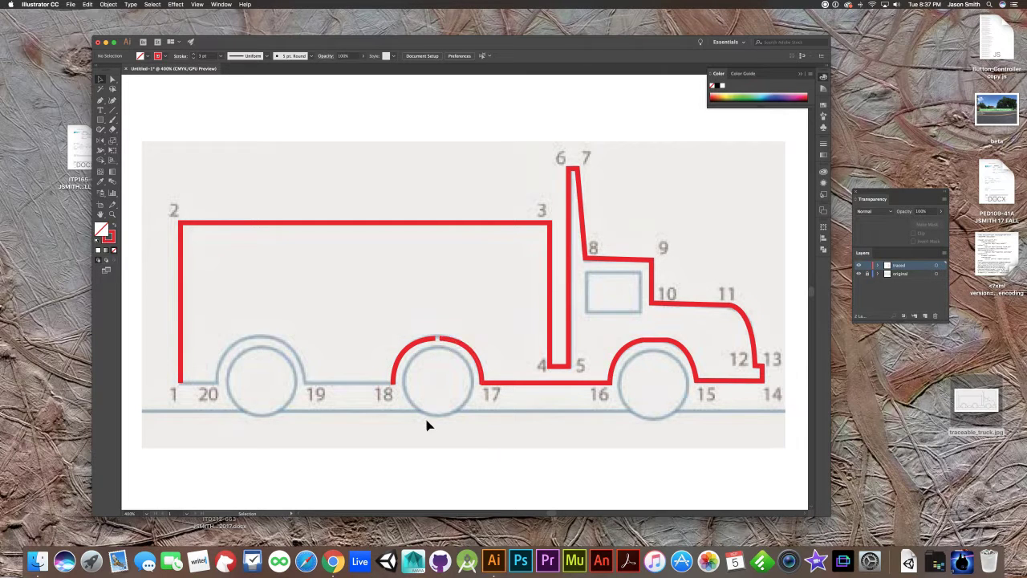
Step: Bridge the gap at the top of the middle wheel arch, joining its two halves with the Pen tool
key("p")
left_click_drag(440, 339, 485, 340)
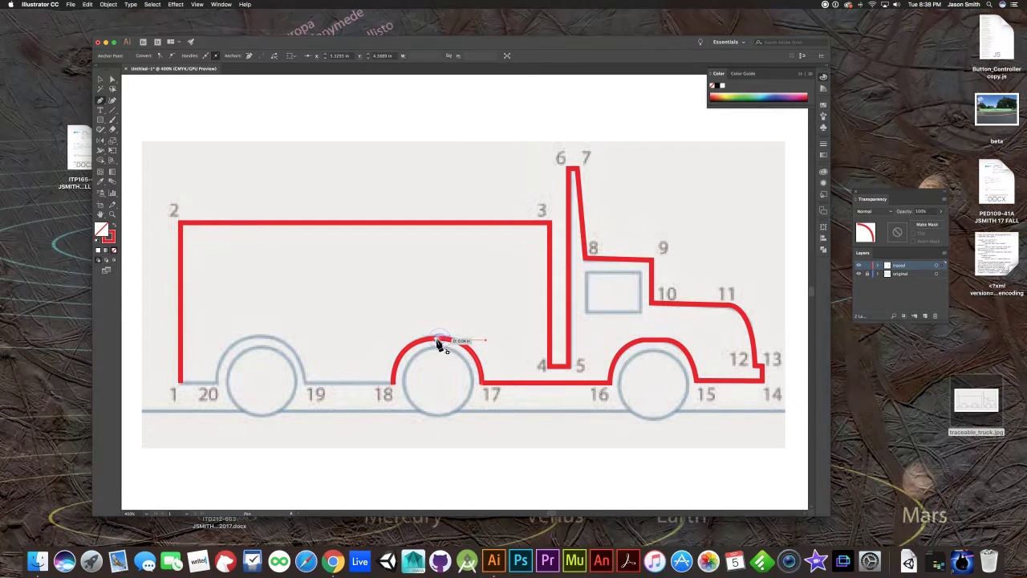
left_click(437, 340)
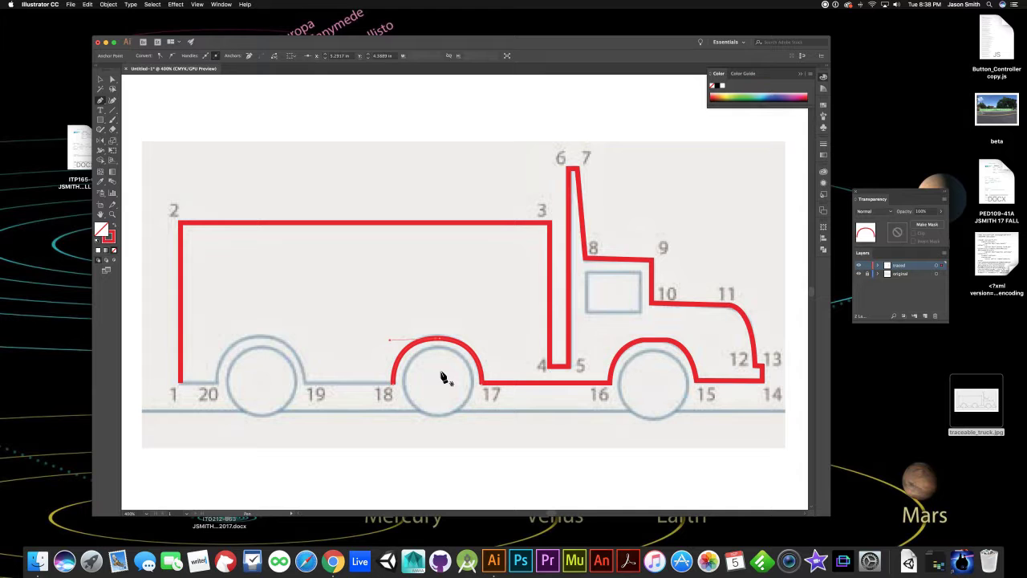
Step: Continue the middle arch path with a straight segment from point 18 to point 19 and deselect it
left_click(392, 385)
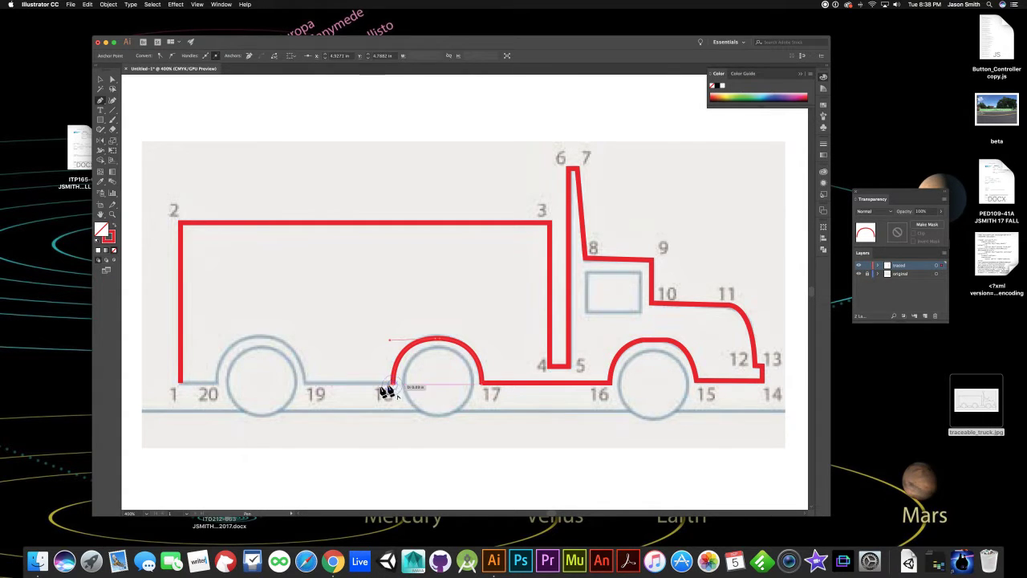
left_click(306, 384)
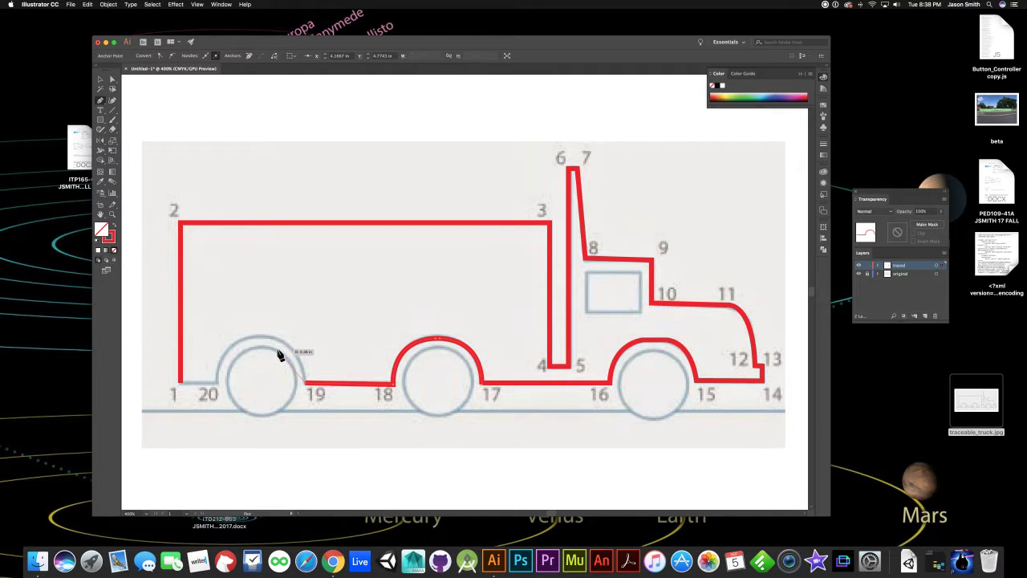
key("v")
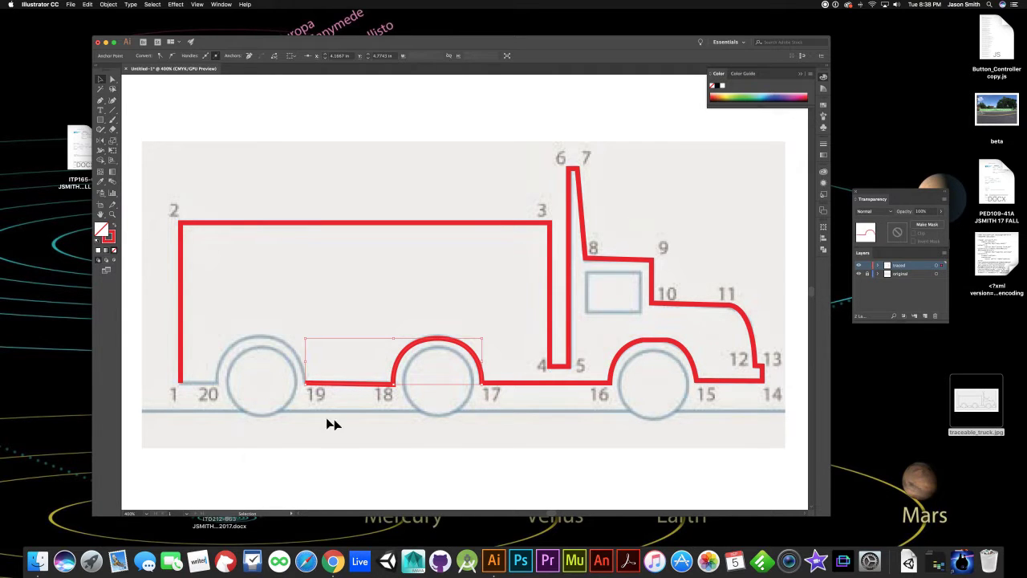
left_click(409, 466)
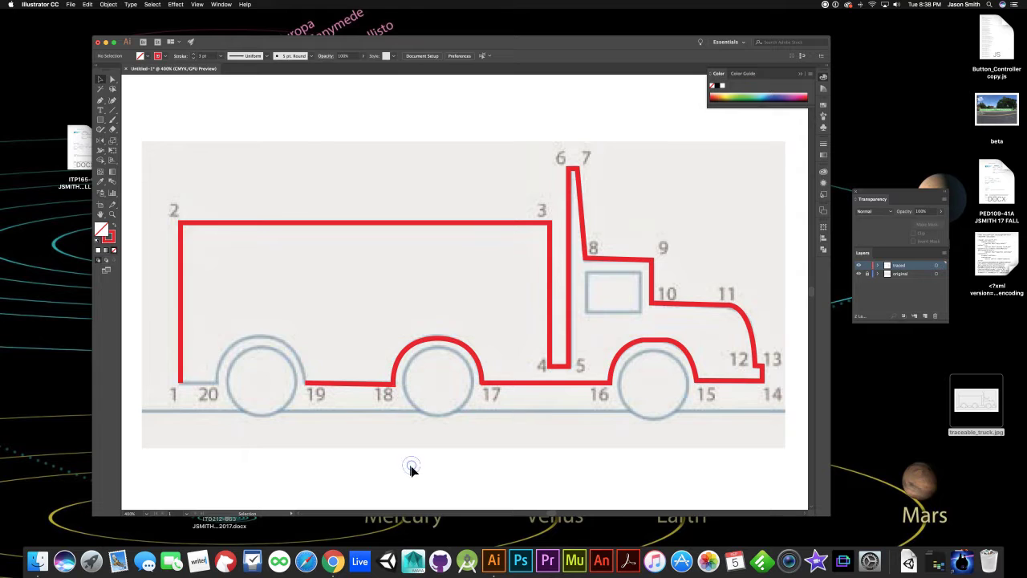
Step: Duplicate the middle arch path, including its straight segment, into the empty area below the truck and deselect the copy
left_click(416, 345)
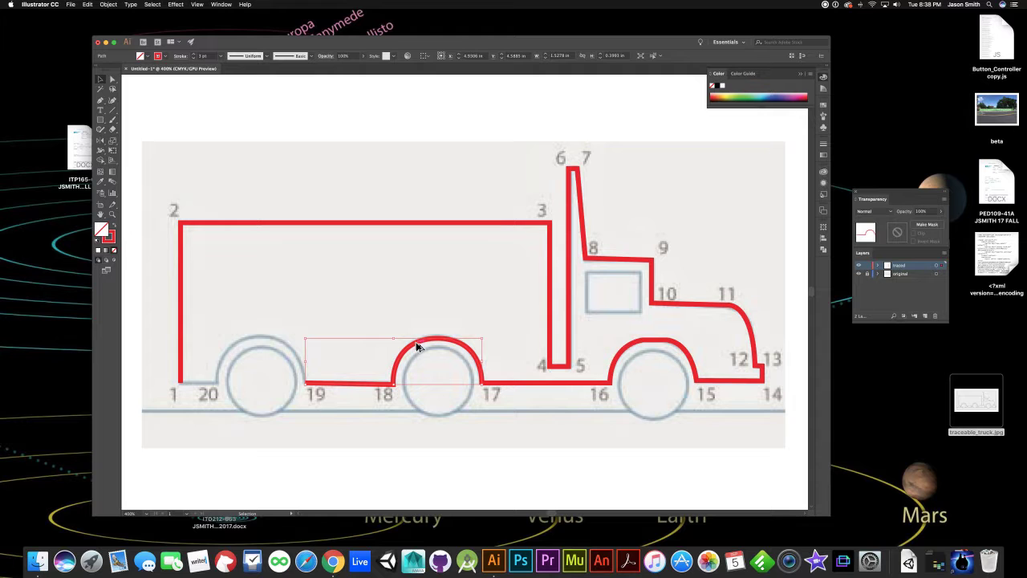
left_click_drag(416, 347, 426, 442)
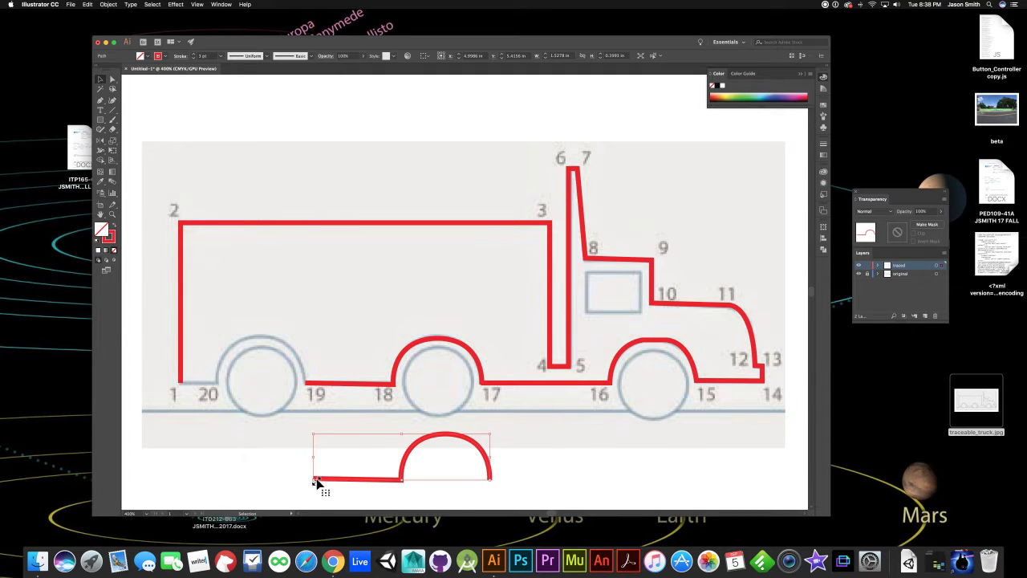
left_click_drag(316, 481, 315, 481)
left_click(258, 474)
Step: Shorten the duplicate's straight segment to a short stub by moving its free end point toward the arch
key("a")
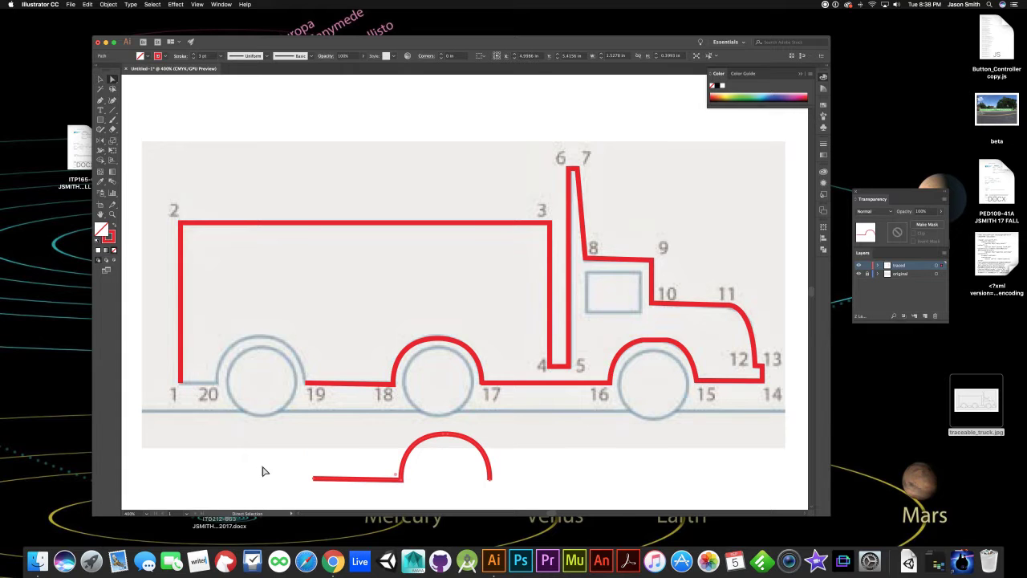
left_click_drag(312, 483, 384, 484)
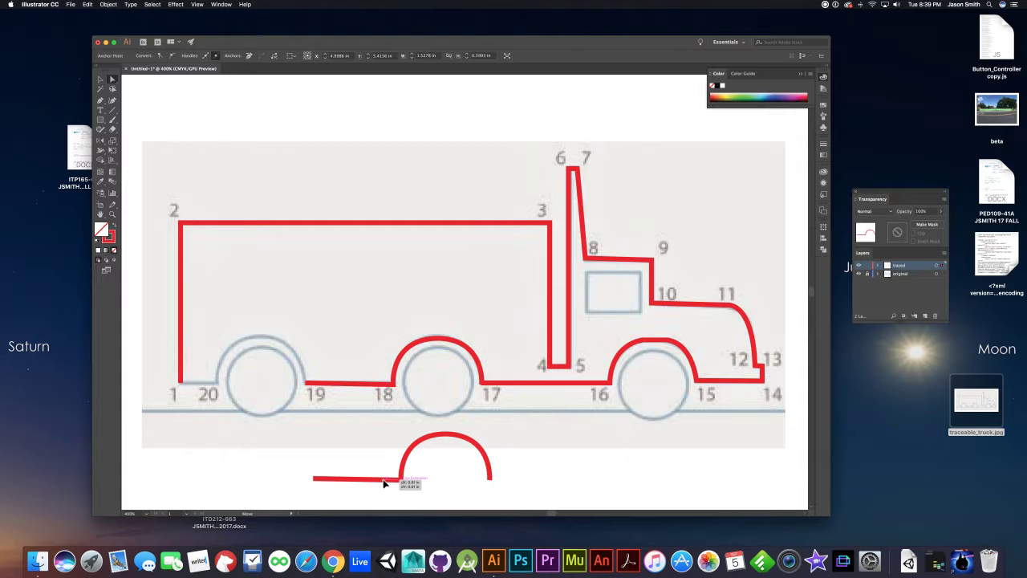
left_click_drag(383, 483, 384, 482)
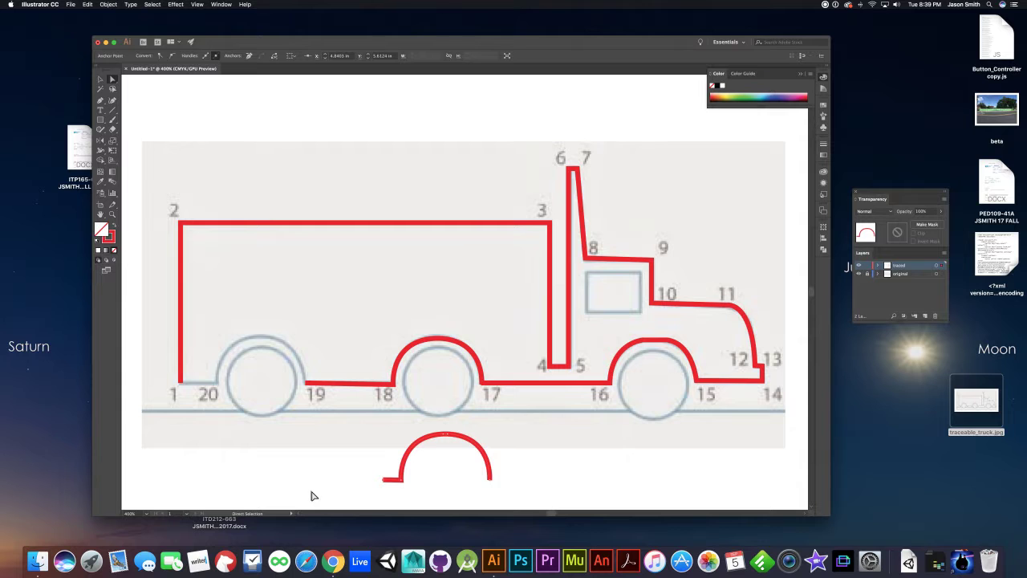
Step: Place the duplicated arch over the rear wheel between points 19 and 20, and extend its stub to point 1
key("v")
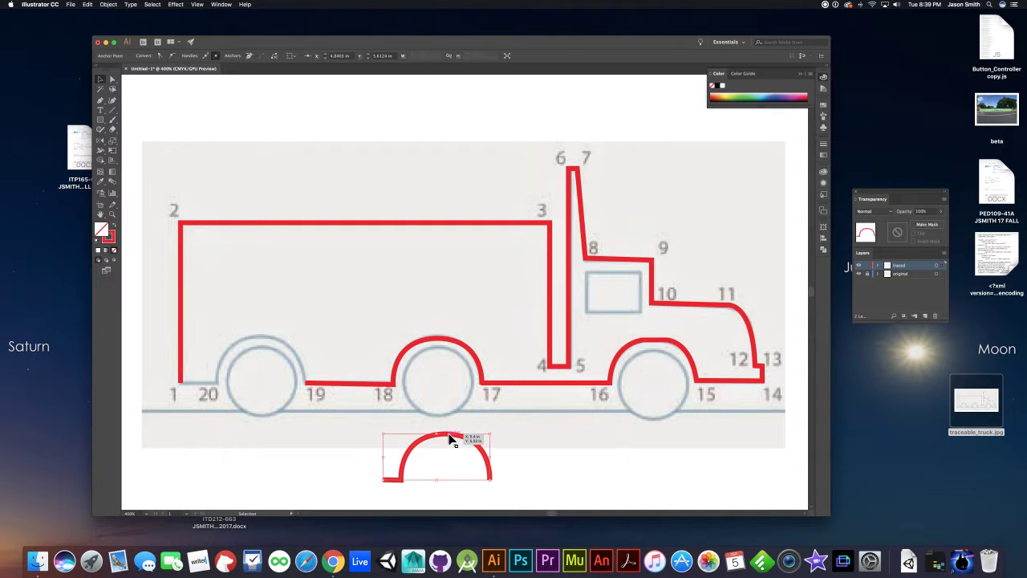
left_click_drag(451, 440, 264, 344)
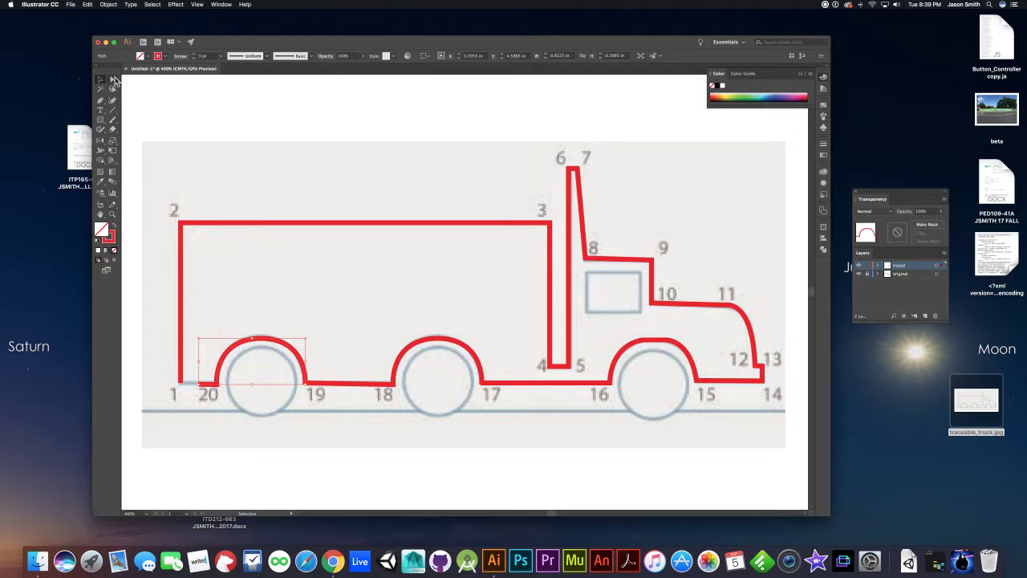
left_click(113, 80)
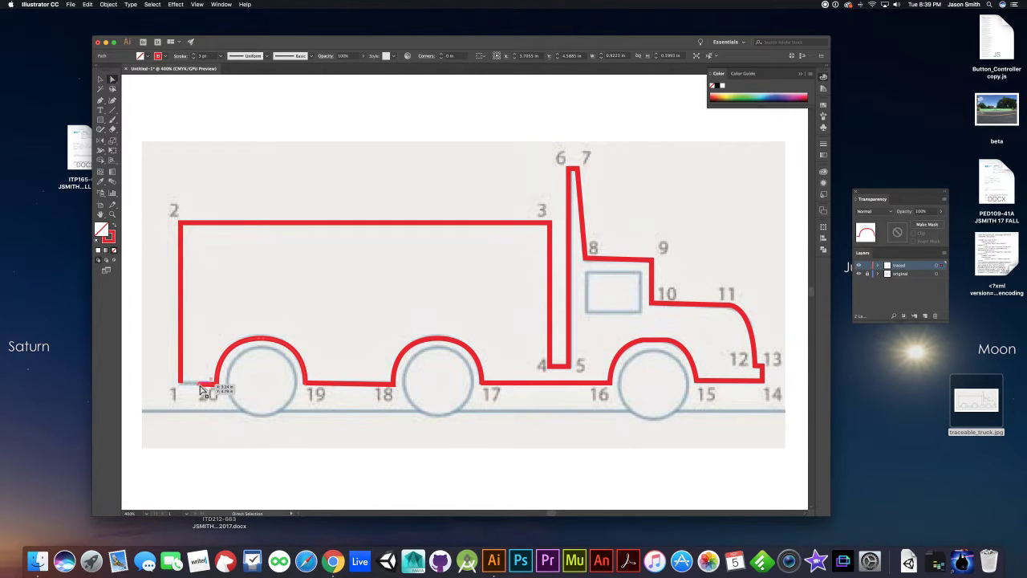
left_click_drag(200, 388, 181, 385)
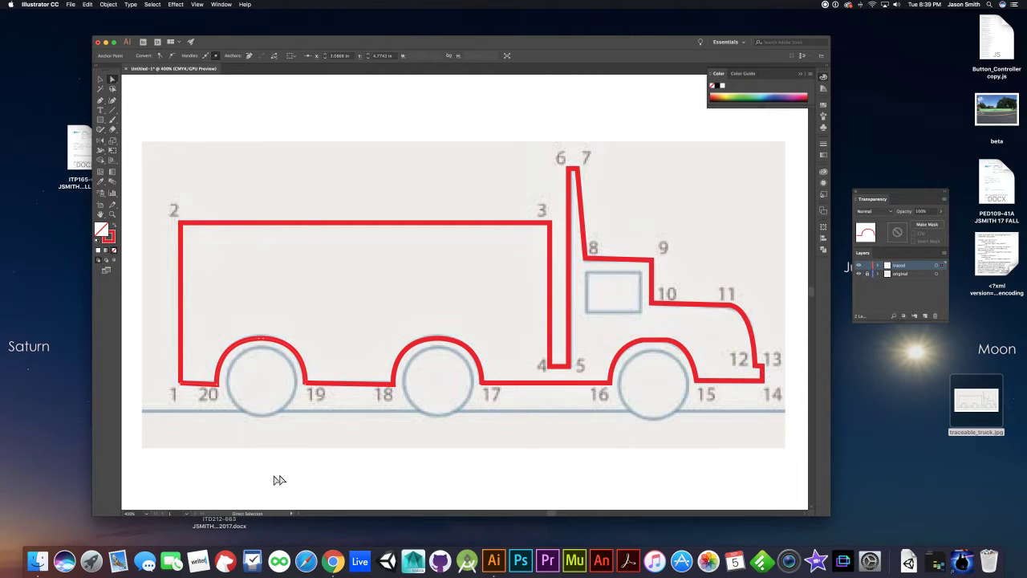
left_click(341, 472)
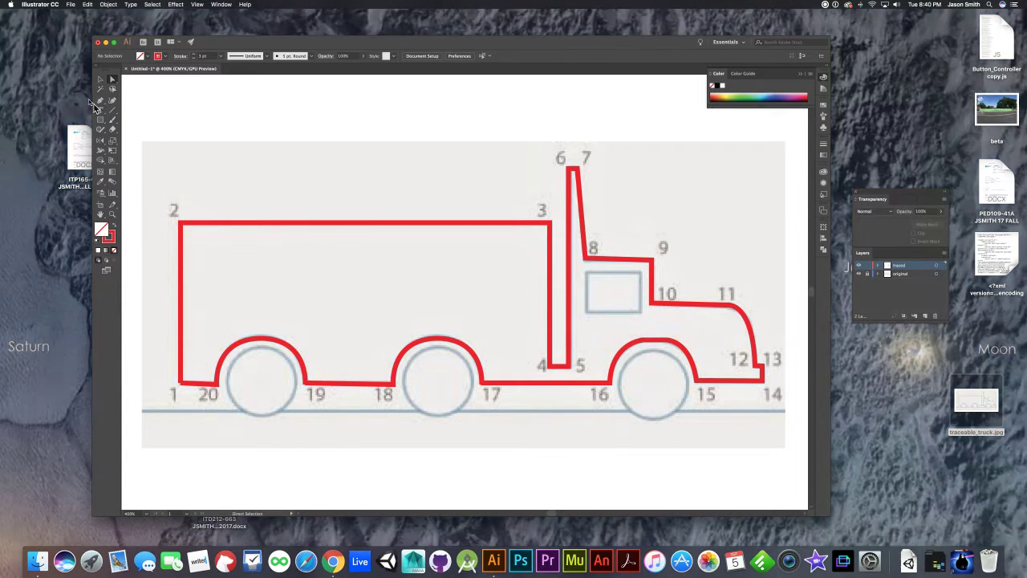
left_click(102, 102)
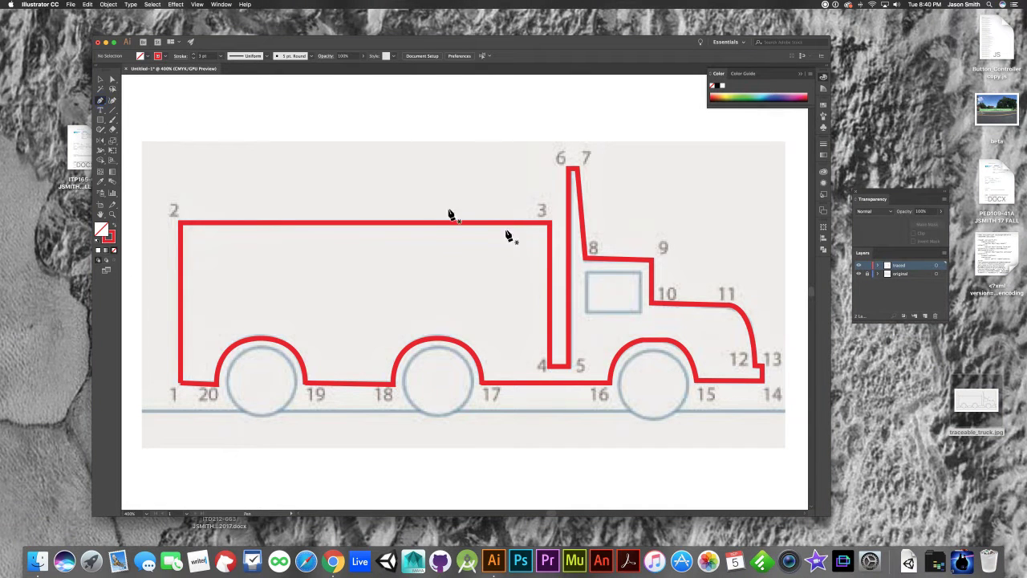
left_click(588, 277)
left_click(640, 273)
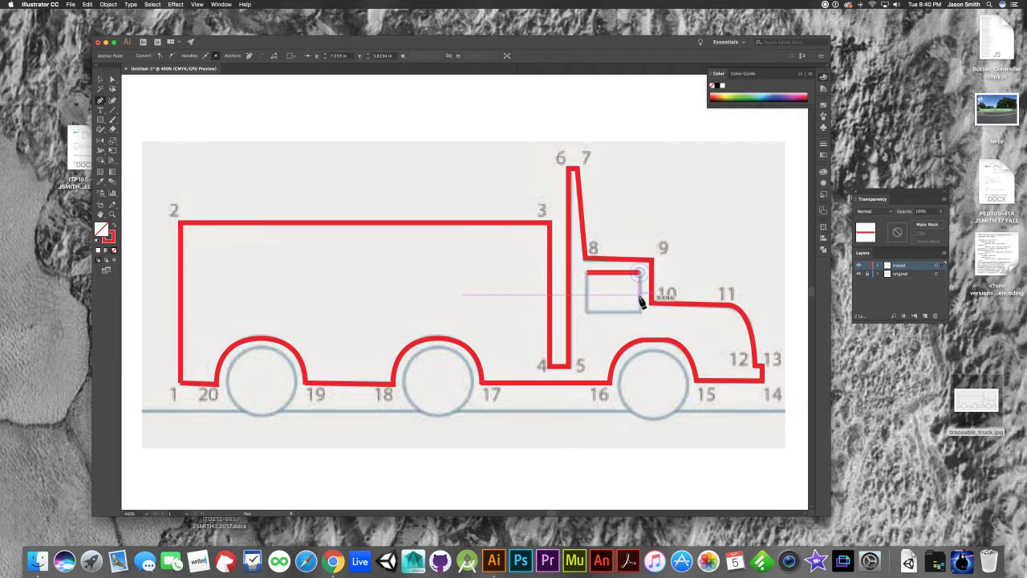
left_click(641, 311)
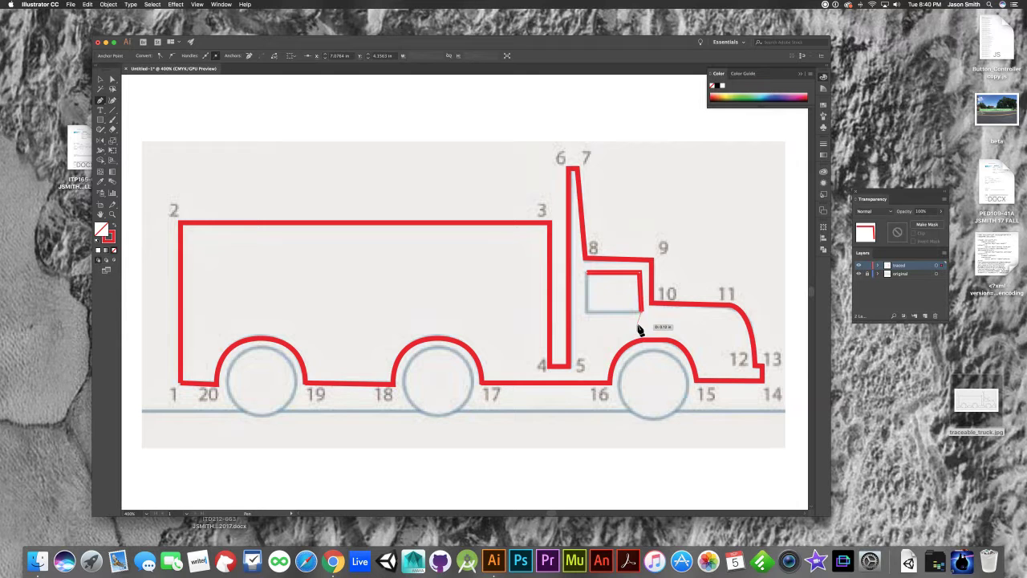
key("a")
key("Delete")
key("Delete")
key("p")
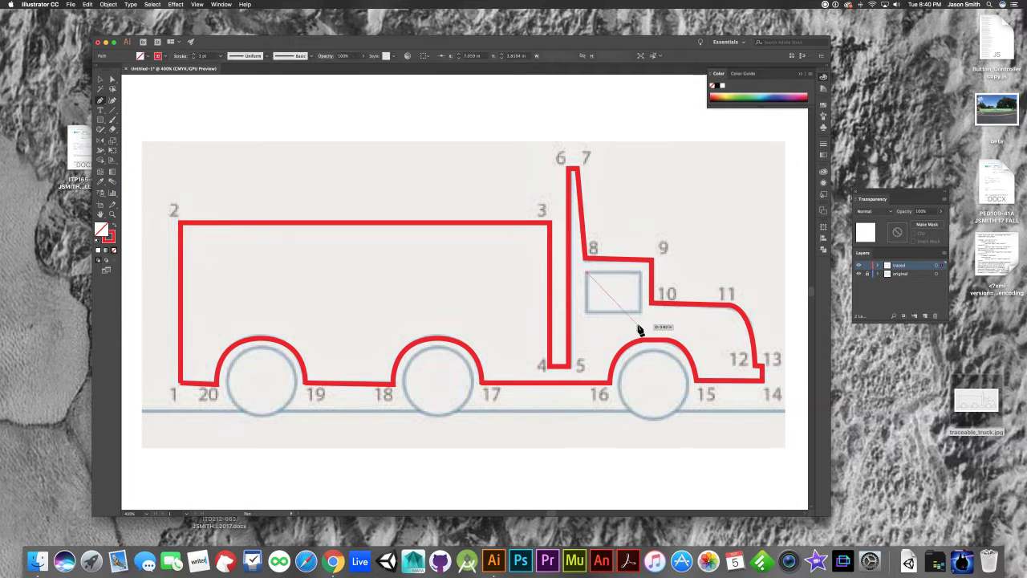
left_click(498, 261, "super")
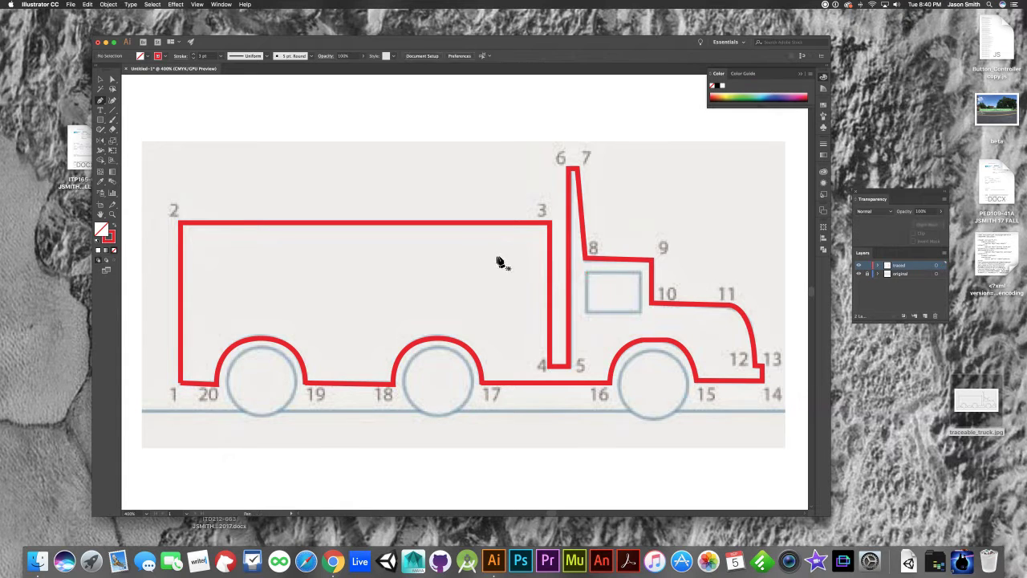
Step: Trace the cab window below points 8 and 9 with the Rectangle tool and deselect the rectangle
left_click(101, 123)
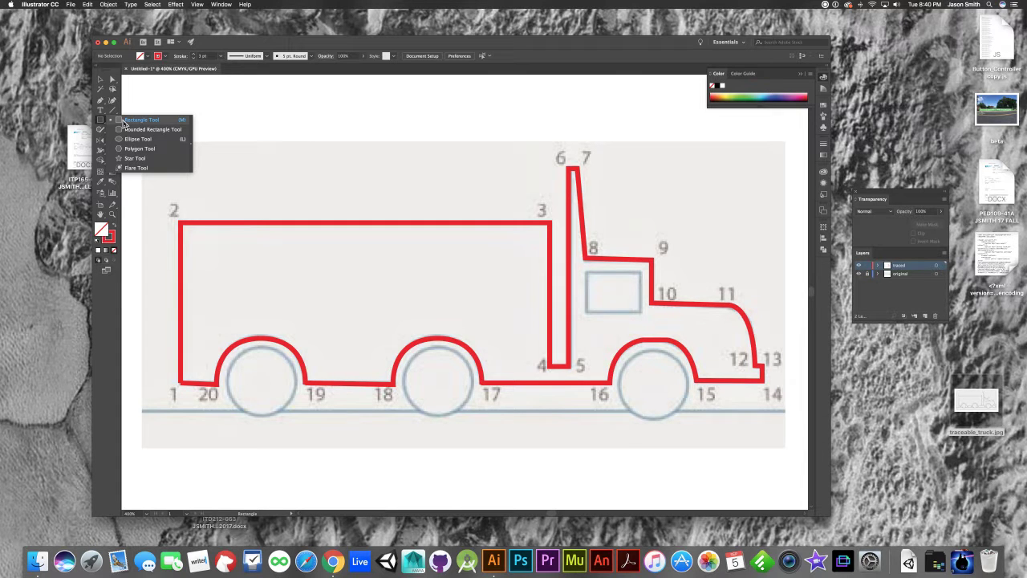
left_click(125, 121)
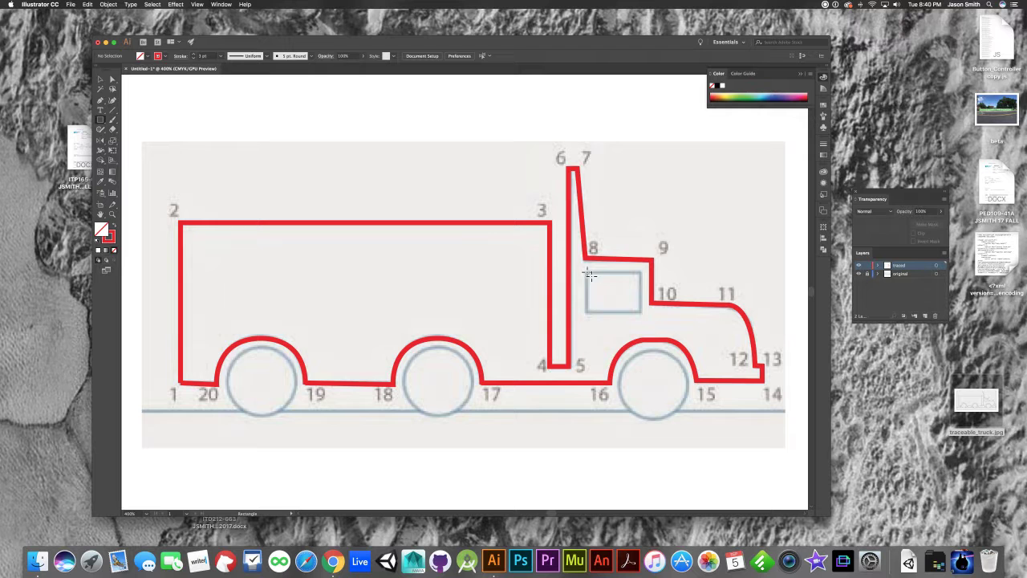
left_click_drag(588, 274, 643, 313)
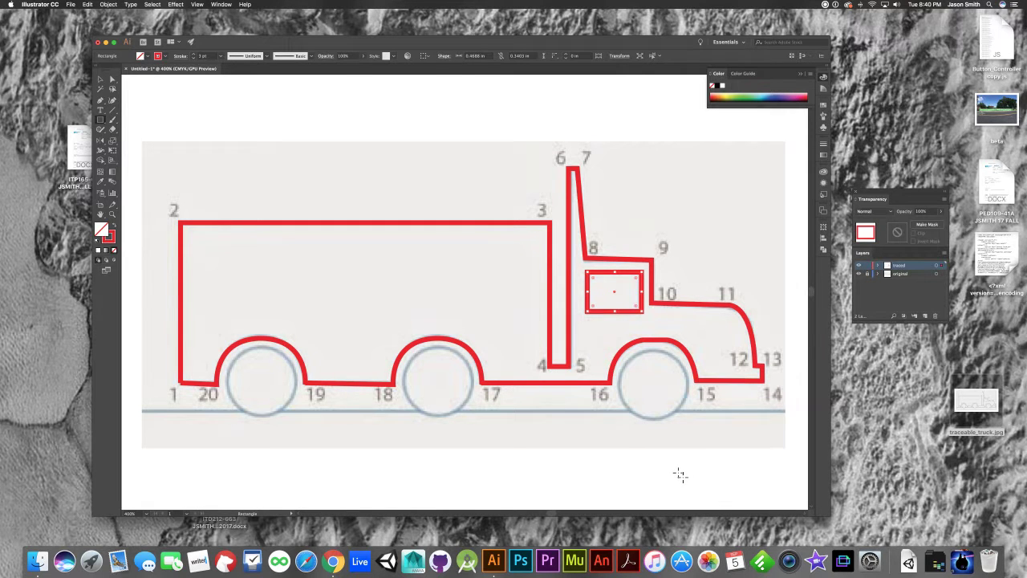
key("super+shift+a")
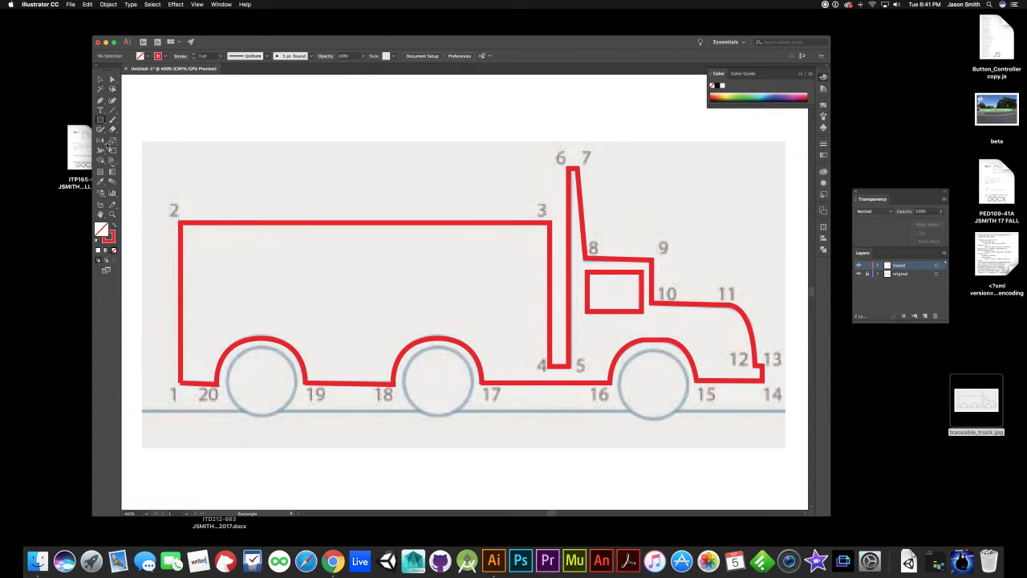
Step: Draw a circle about 0.61 in in diameter over the rear wheel with the Ellipse tool
left_click_drag(101, 124, 133, 143)
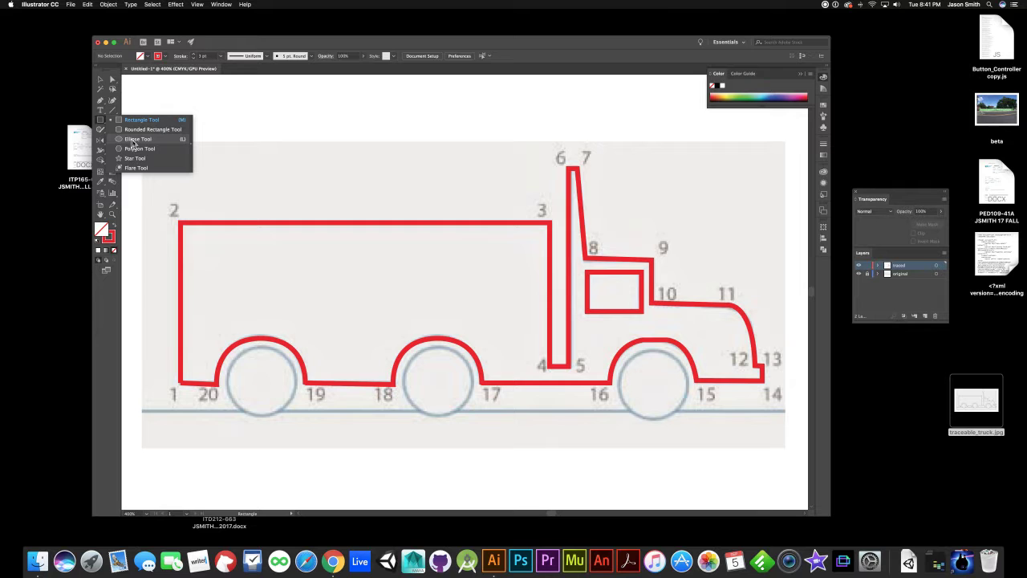
left_click_drag(134, 143, 141, 143)
left_click(138, 139)
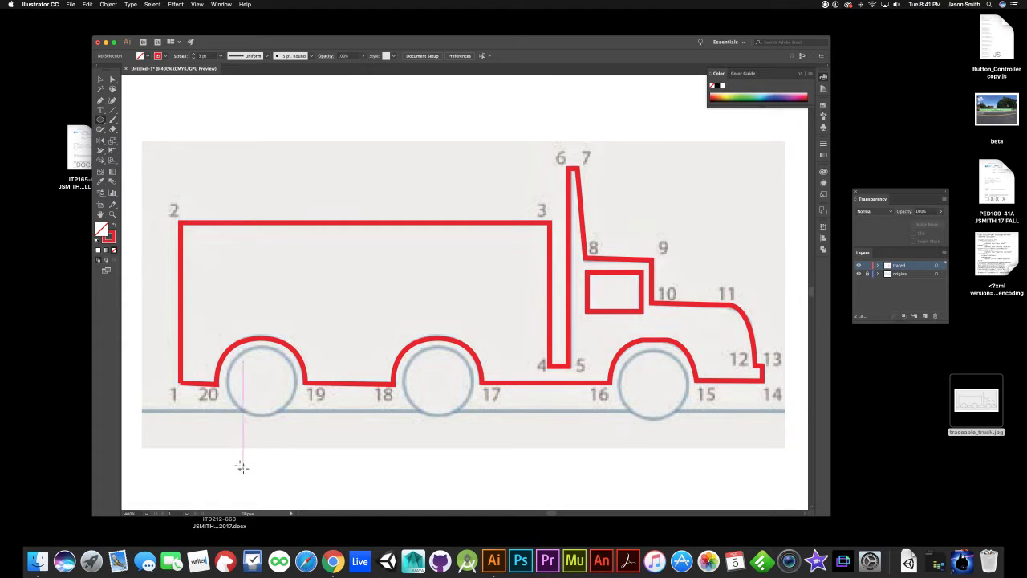
left_click_drag(228, 450, 286, 457)
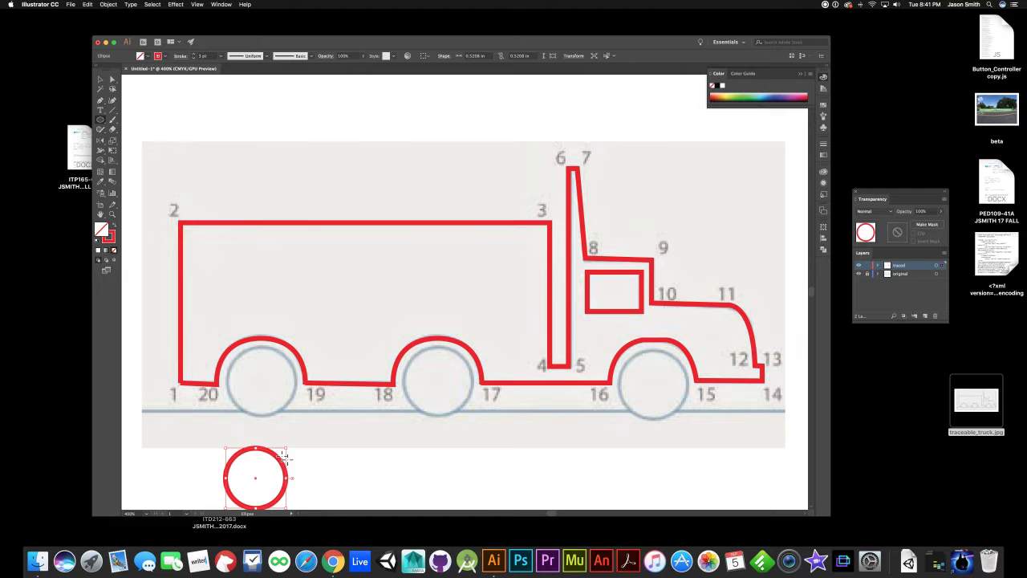
key("super+z")
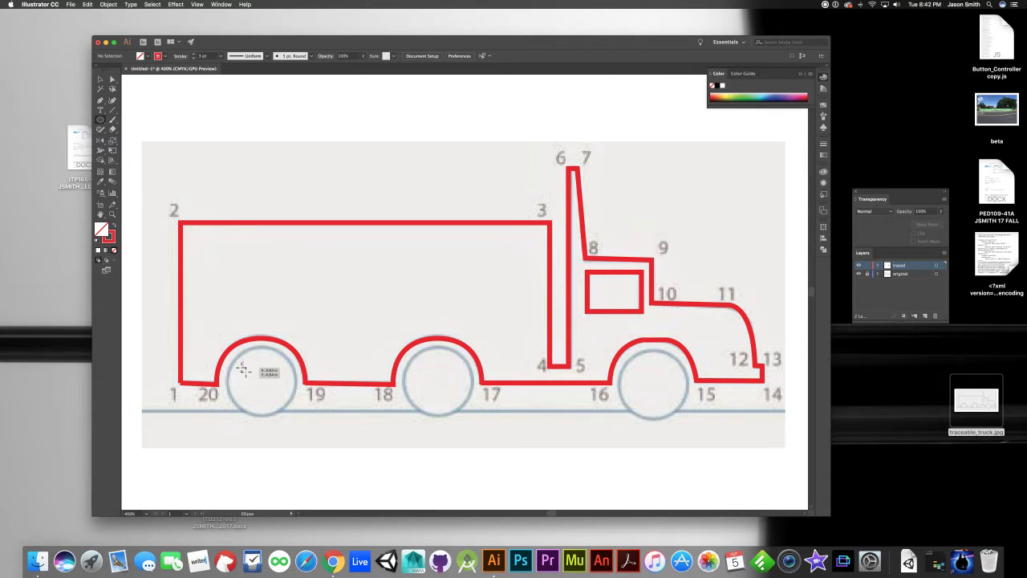
left_click_drag(231, 361, 294, 436)
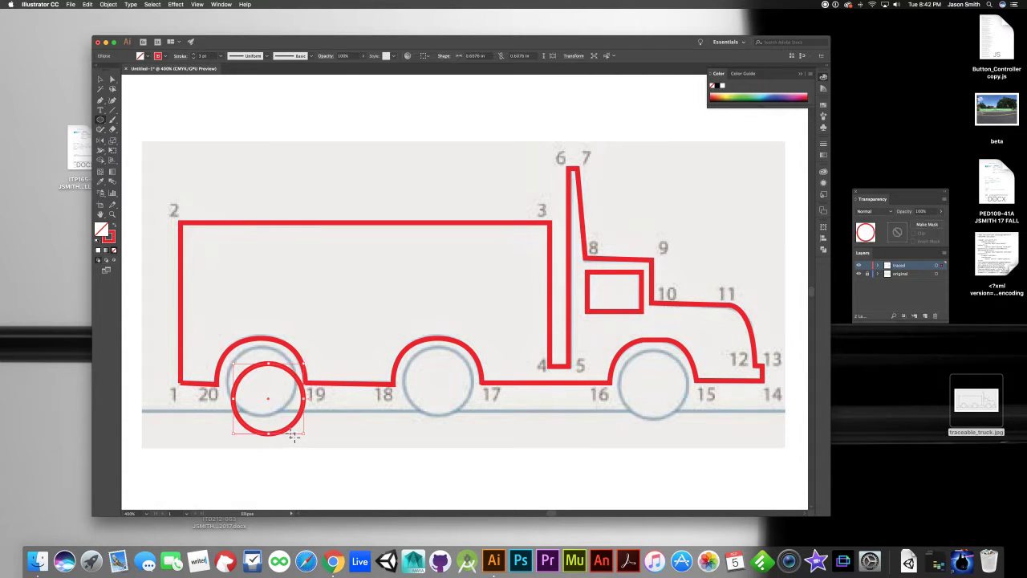
Step: Nudge the circle up and to the left until it sits on the rear wheel's outline
left_click(100, 78)
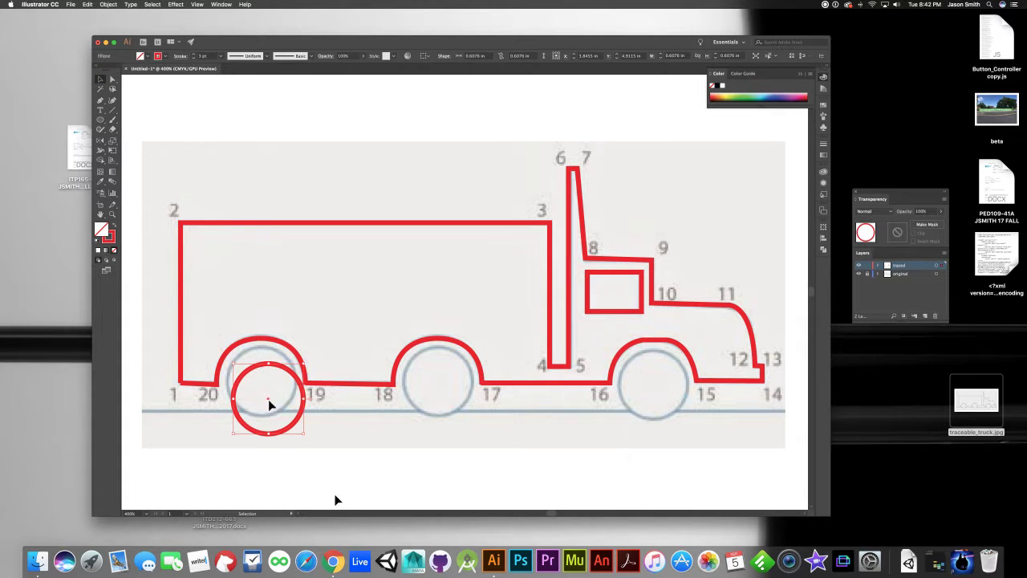
key("Left")
key("Left")
key("Left")
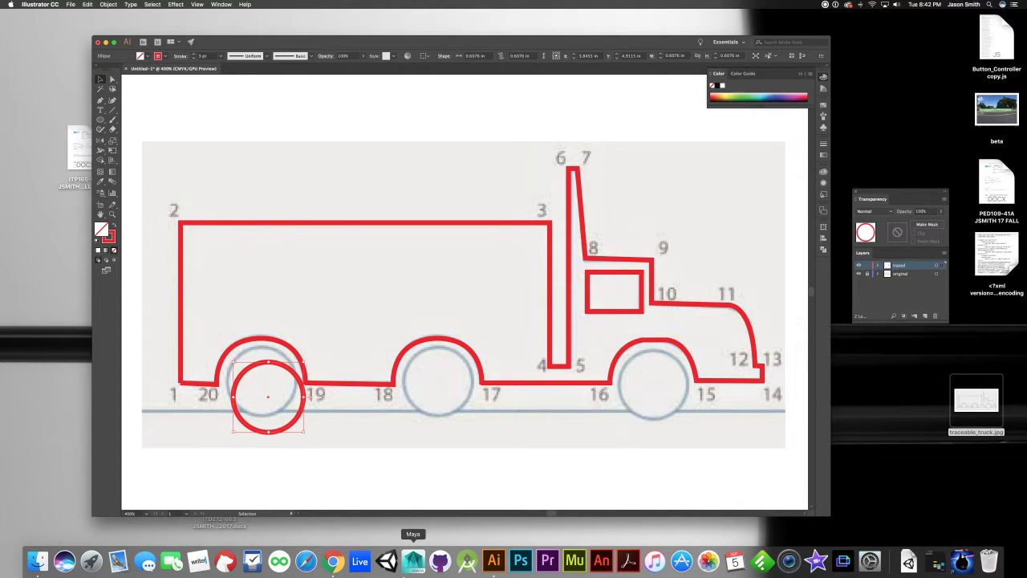
key("Up")
key("Up")
key("Up")
key("Up")
key("Up")
key("Up")
key("Up")
key("Up")
key("Up")
key("Up")
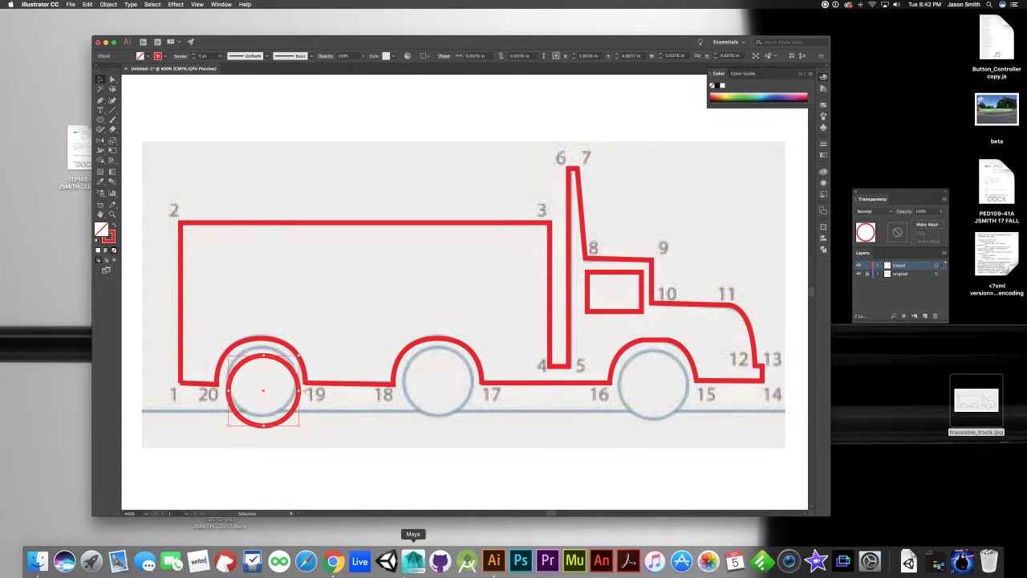
key("Left")
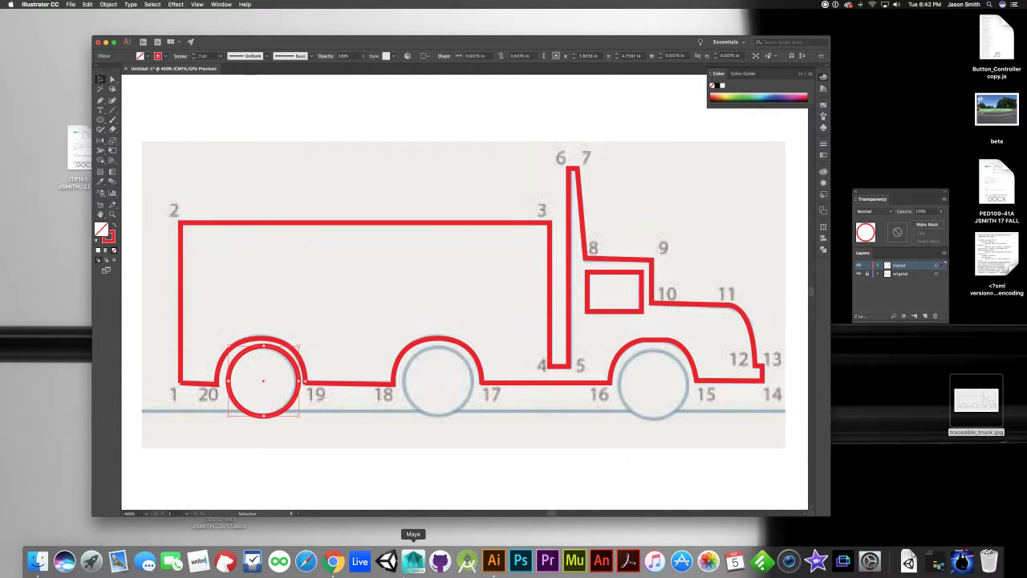
key("Up")
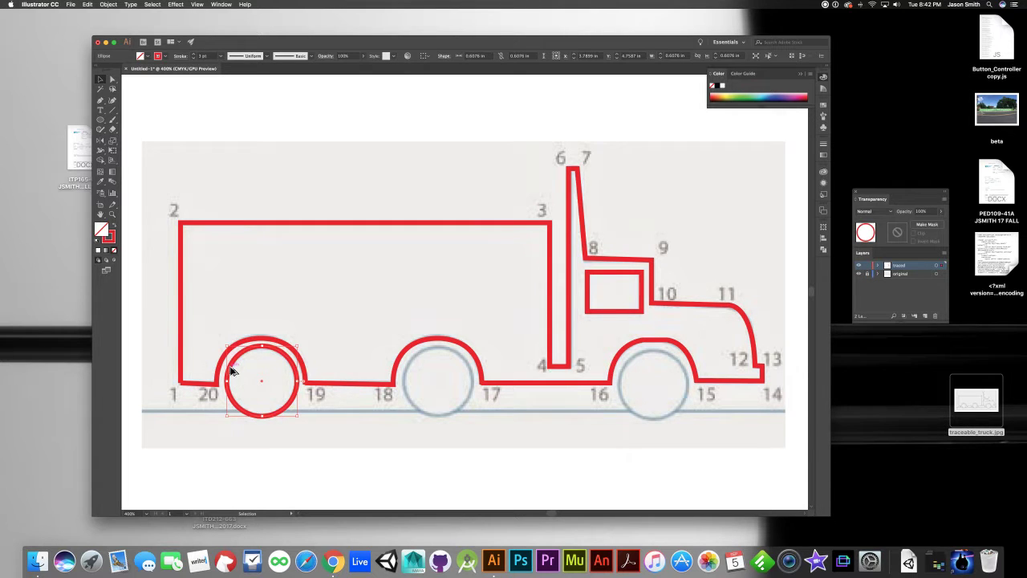
Step: Duplicate the rear wheel circle onto the middle wheel and the front wheel, and deselect the last copy
left_click_drag(231, 371, 408, 370)
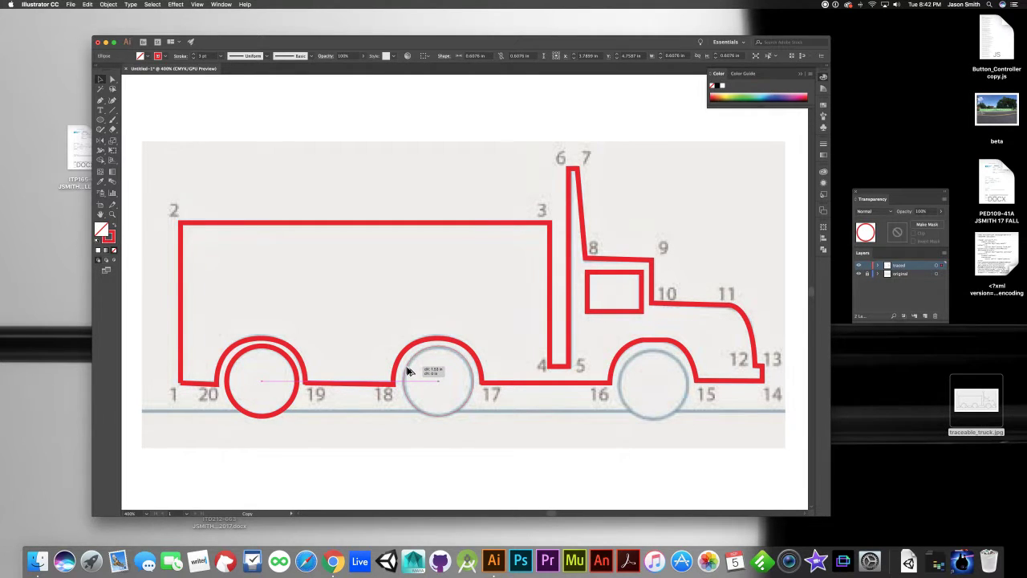
left_click_drag(408, 371, 624, 374)
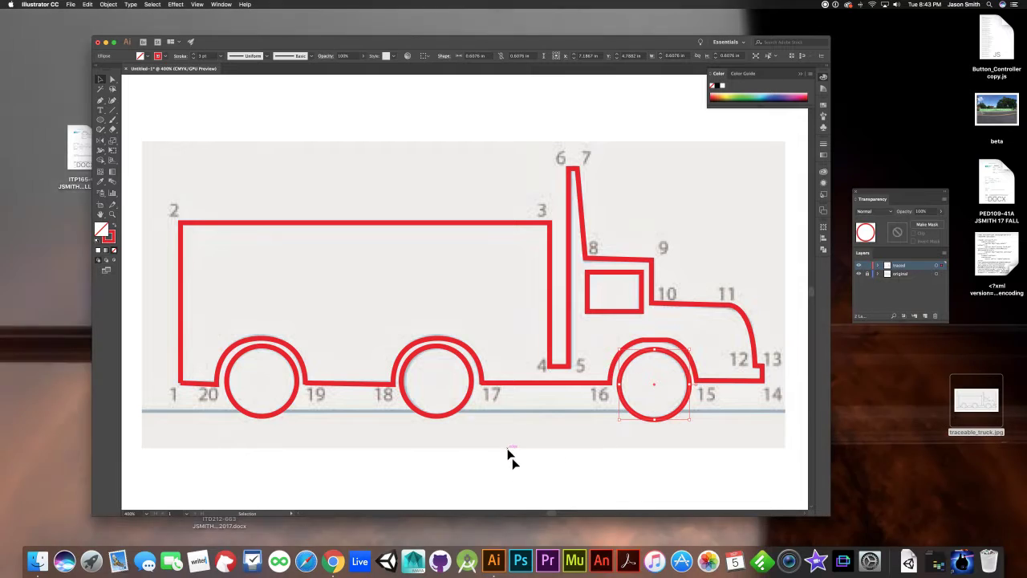
left_click(514, 473)
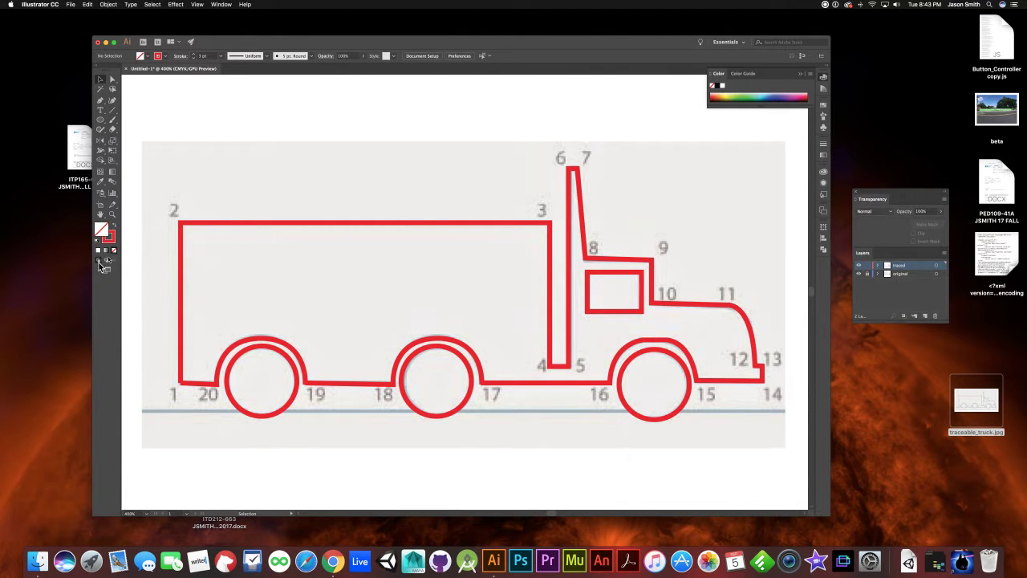
Step: Trace the ground line with the Pen tool from the image's left edge to the rear wheel and deselect it
left_click(100, 100)
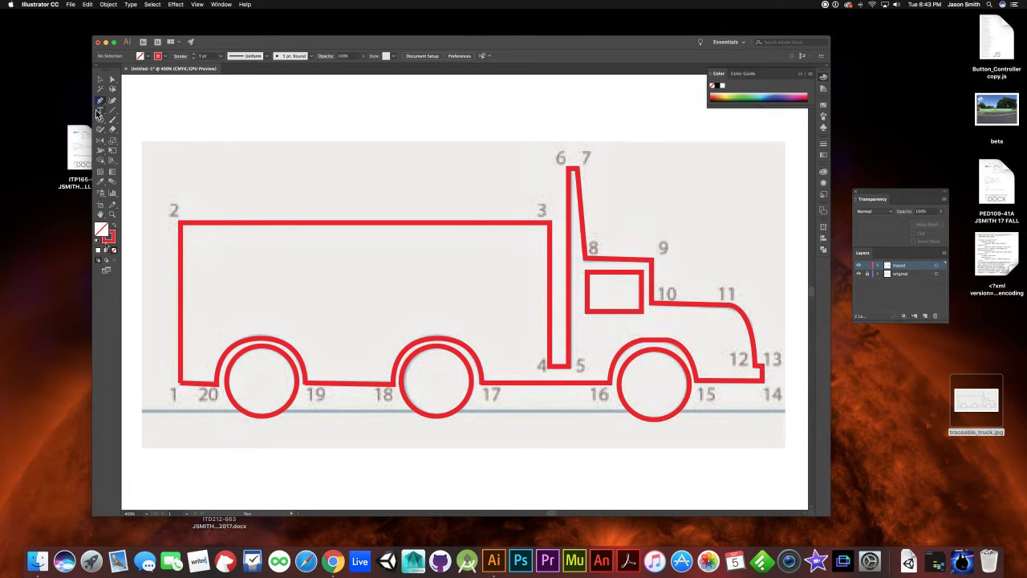
left_click(142, 413)
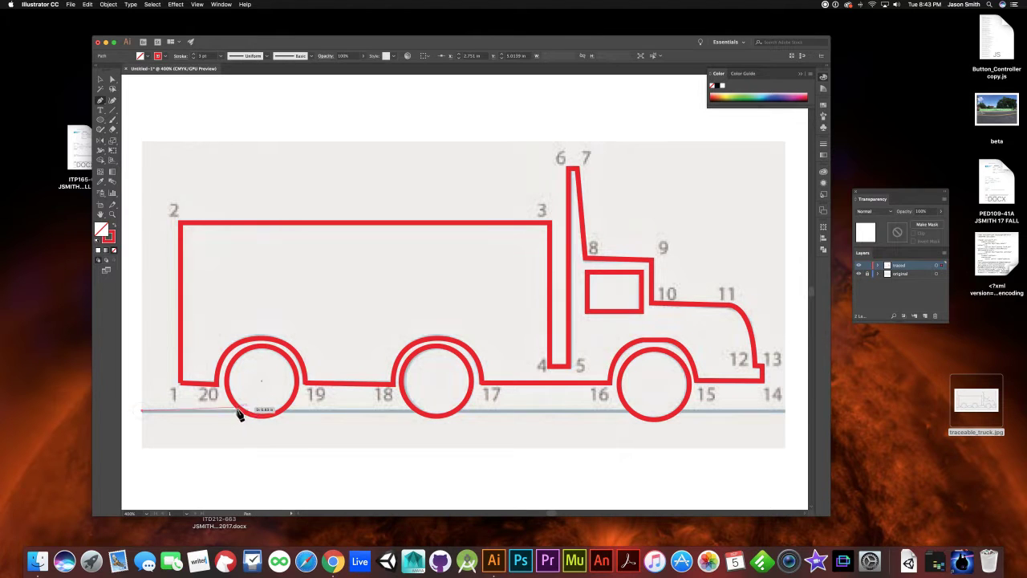
left_click(239, 411)
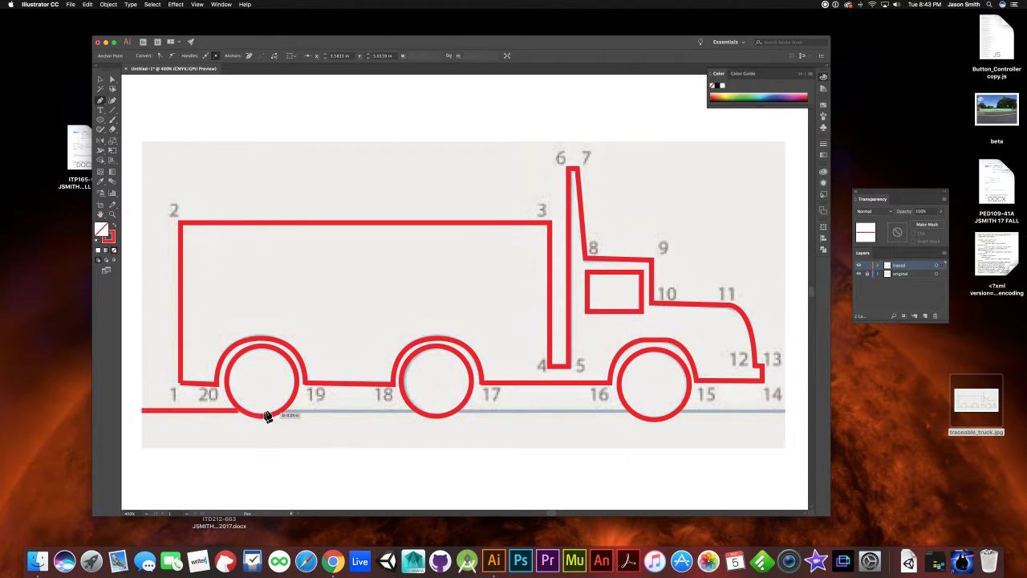
left_click(290, 413)
key("a")
key("super+z")
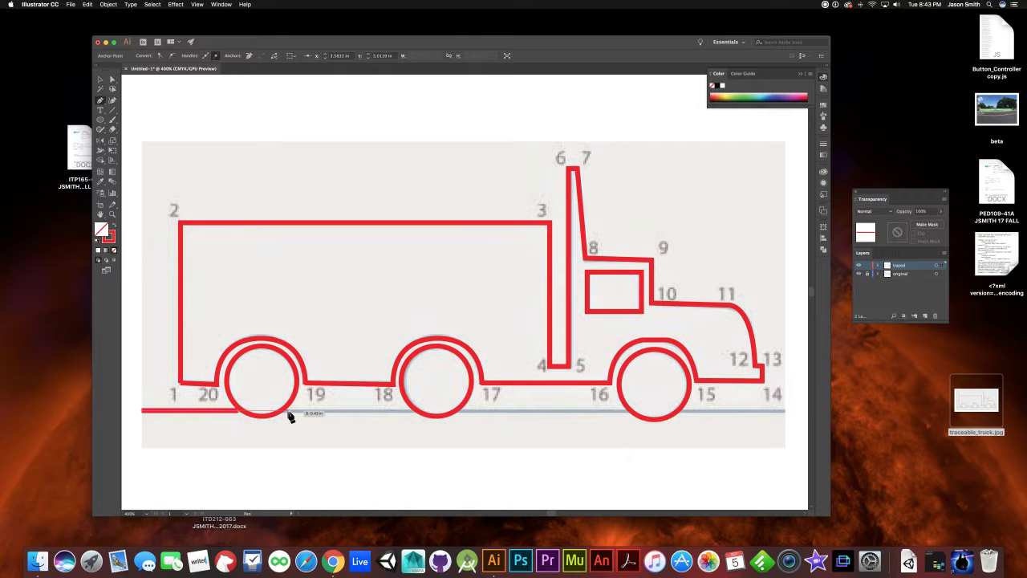
key("a")
left_click(284, 464)
Step: Trace the ground line between the rear wheel and the middle wheel as a separate path and deselect it
key("p")
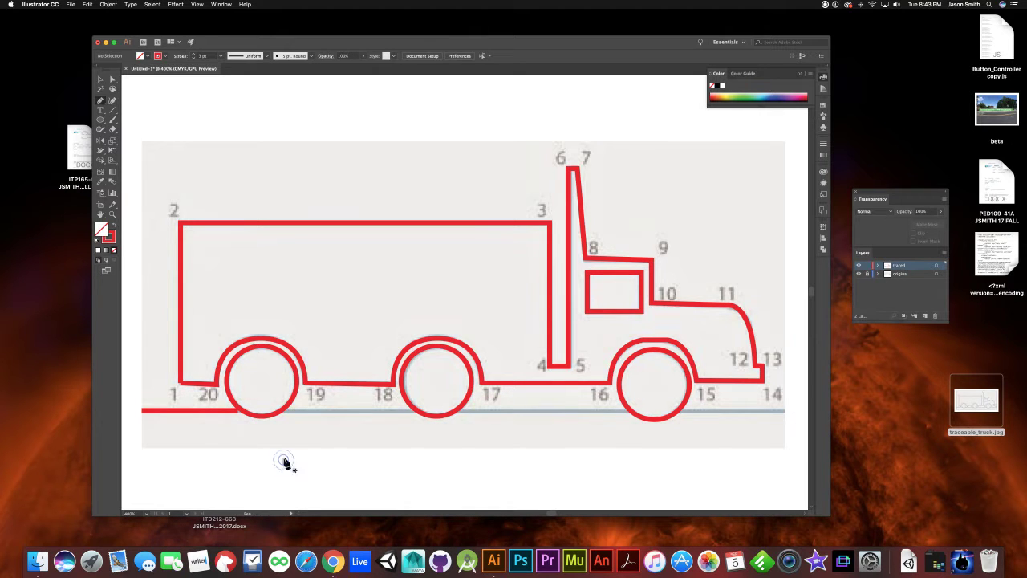
left_click(286, 412)
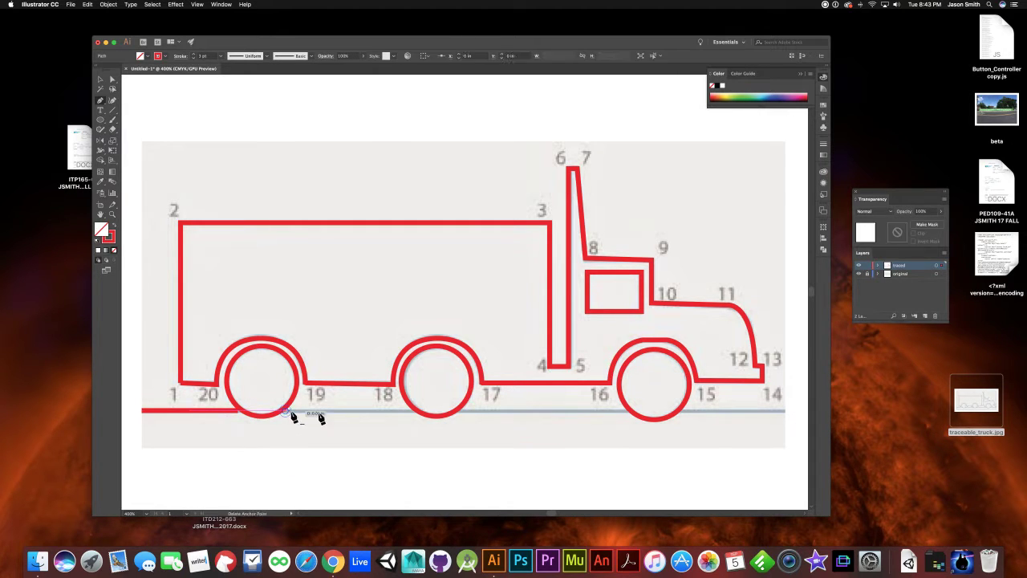
left_click(417, 416)
key("a")
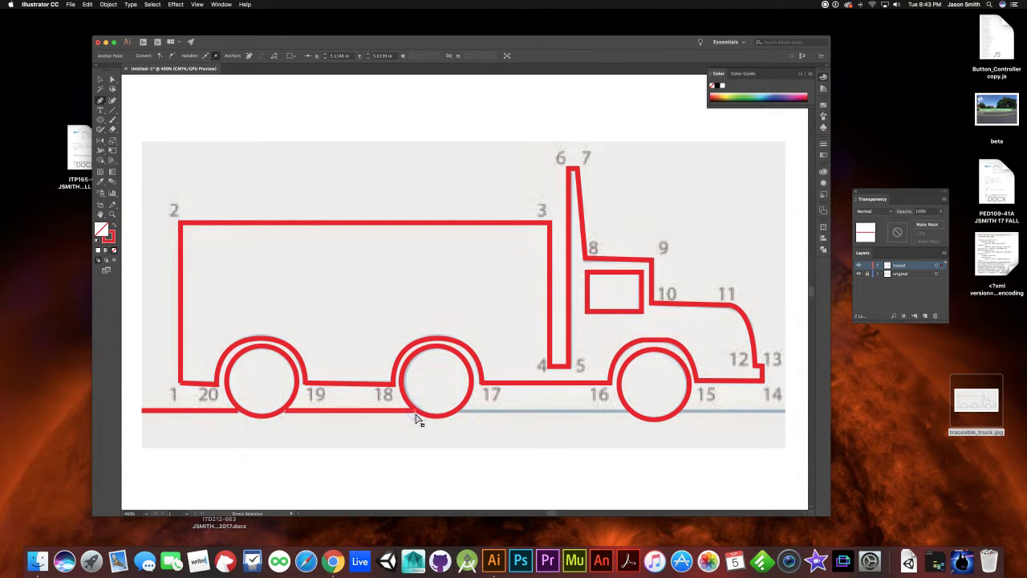
left_click(452, 478)
Step: Trace the ground line from the middle wheel to the front wheel, and separately from the front wheel to the image's right edge
key("p")
left_click(459, 414)
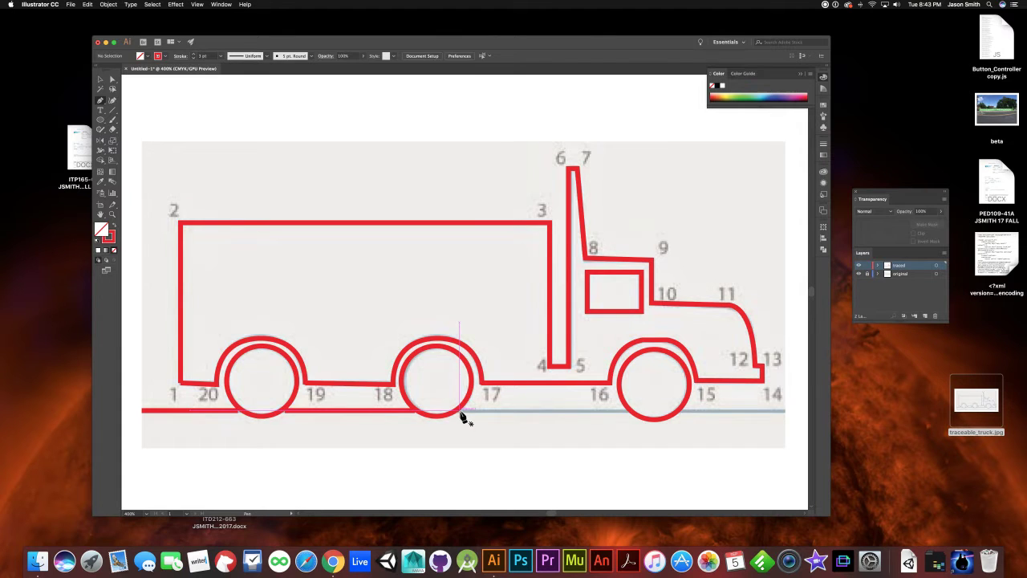
left_click(631, 413)
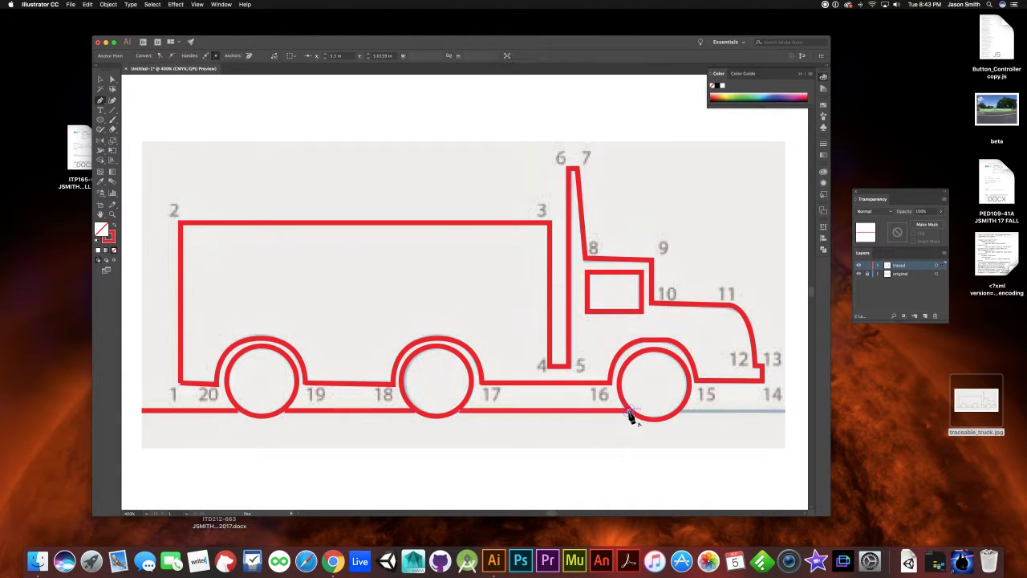
left_click(674, 482, "super")
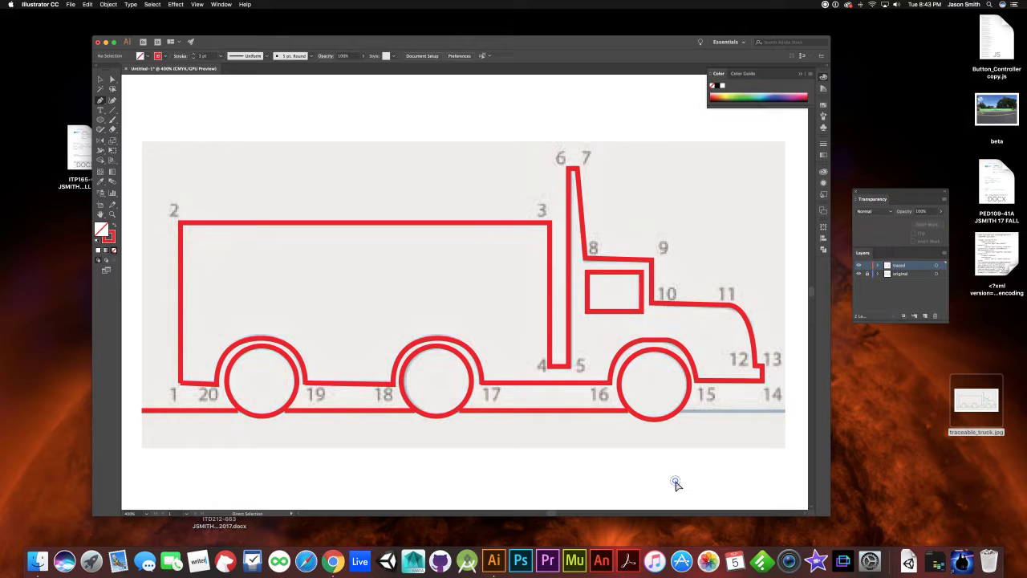
left_click(684, 414)
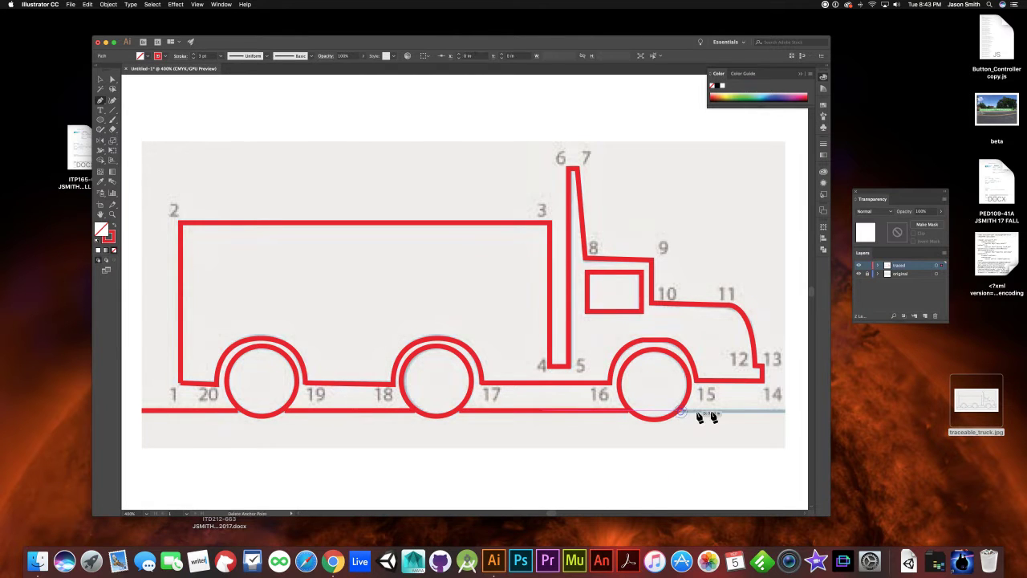
left_click(785, 412)
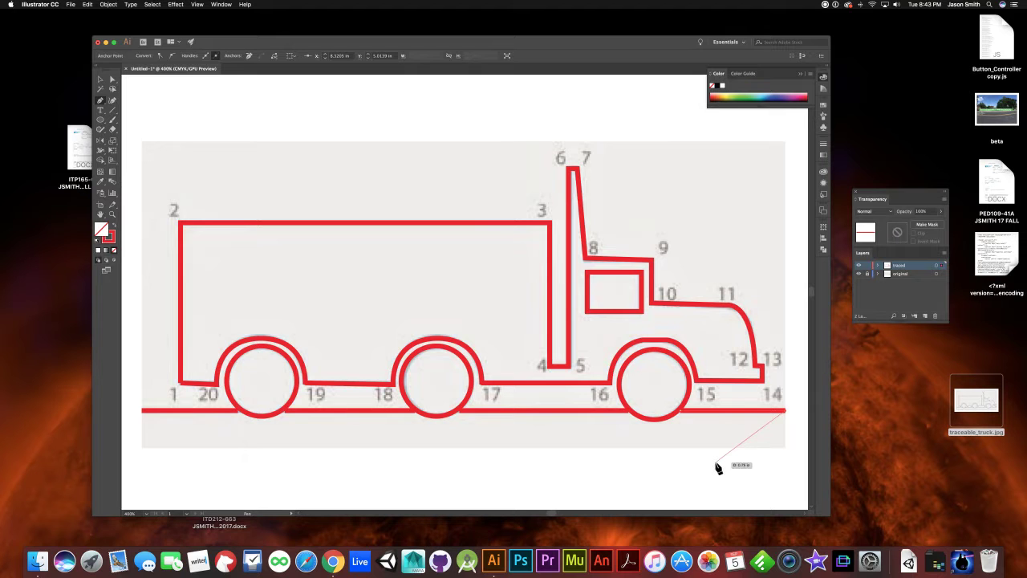
Step: Adjust the ground line's end anchors at the rear and middle wheels with Direct Selection so the segments meet the wheel outlines
key("a")
left_click_drag(236, 413, 248, 414)
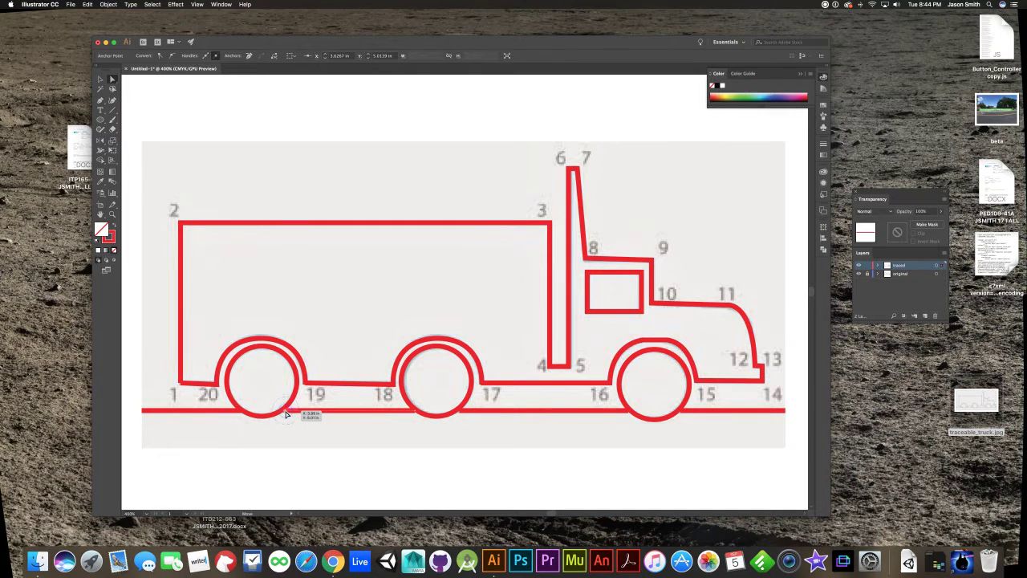
left_click_drag(286, 414, 284, 415)
left_click_drag(414, 411, 420, 413)
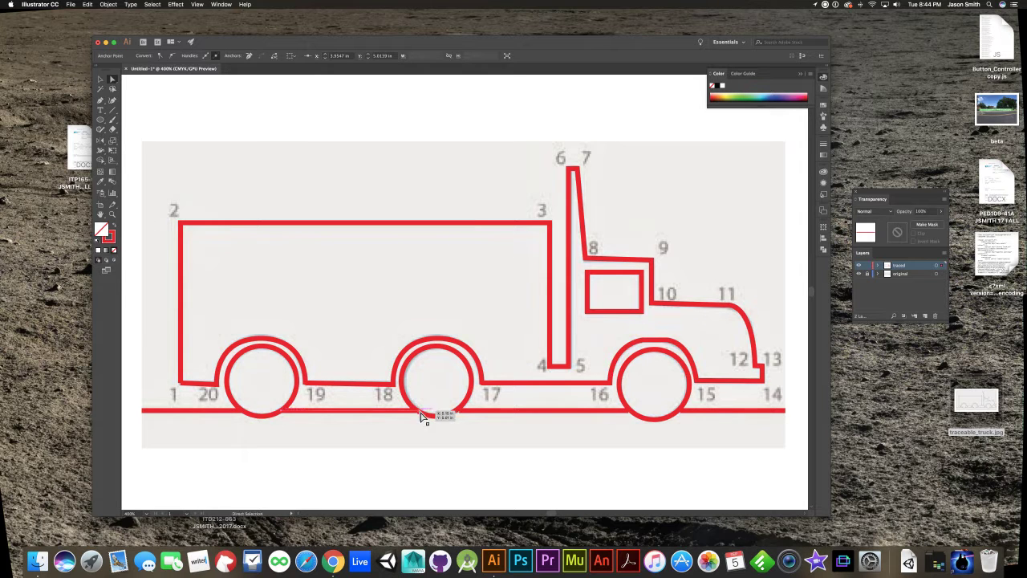
left_click(462, 415)
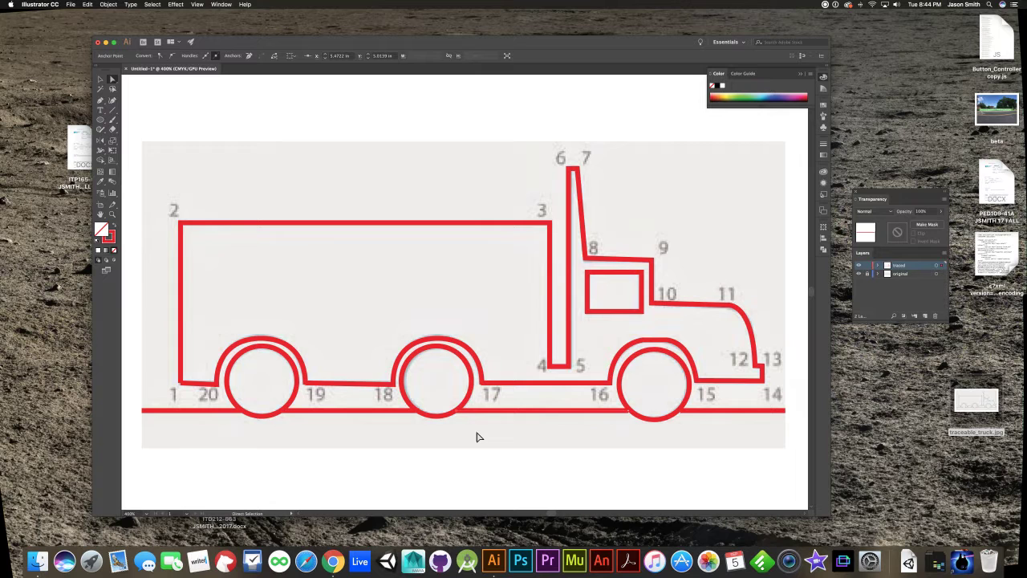
left_click(420, 415)
left_click(503, 459)
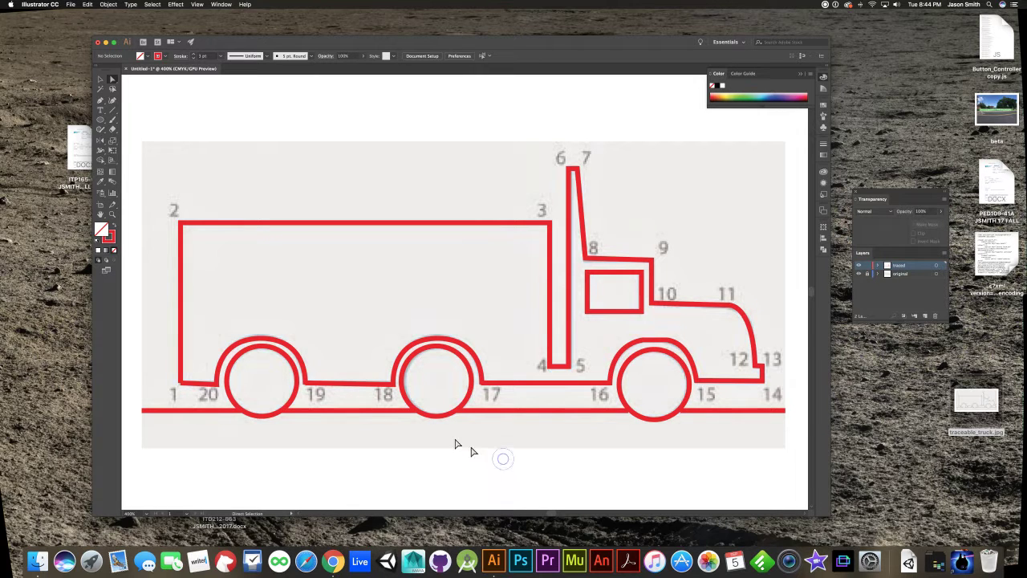
Step: Adjust the ground line's end anchors on both sides of the front wheel to meet its outline, and deselect
left_click(630, 414)
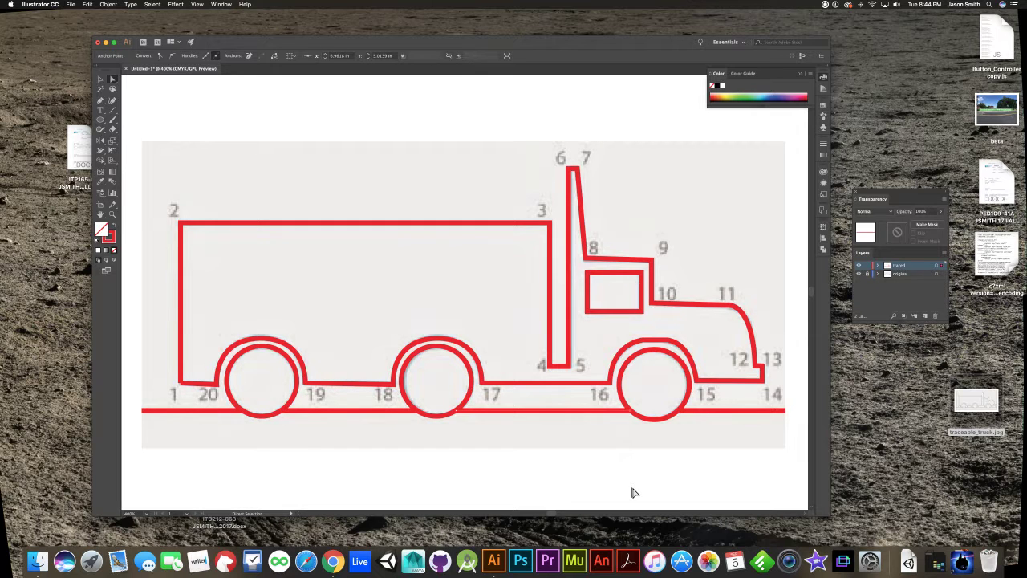
left_click(680, 413)
left_click(710, 472)
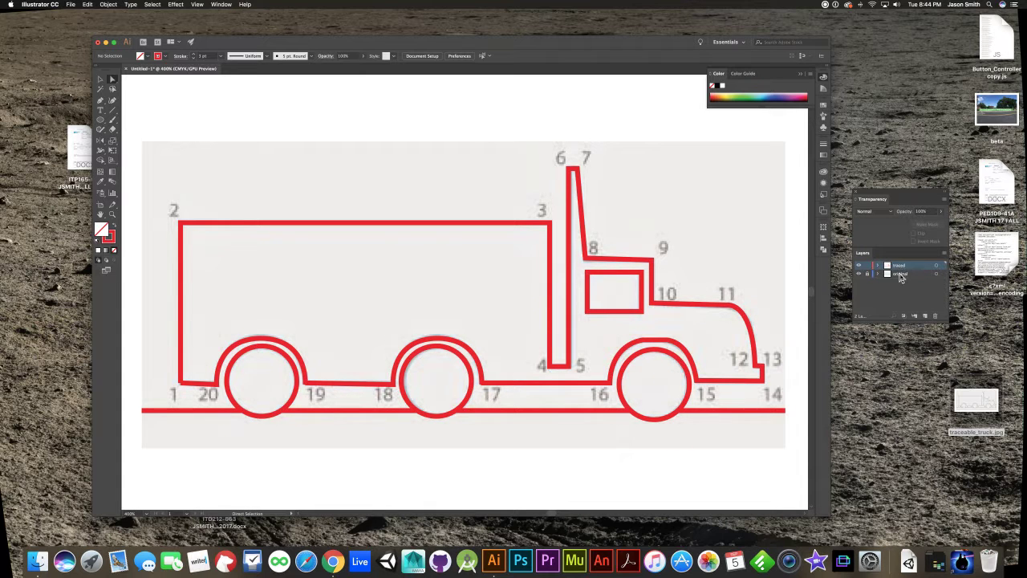
Step: Hide the original layer and nudge the truck body's lower rear corner anchor to tidy the corner, then deselect
left_click(859, 275)
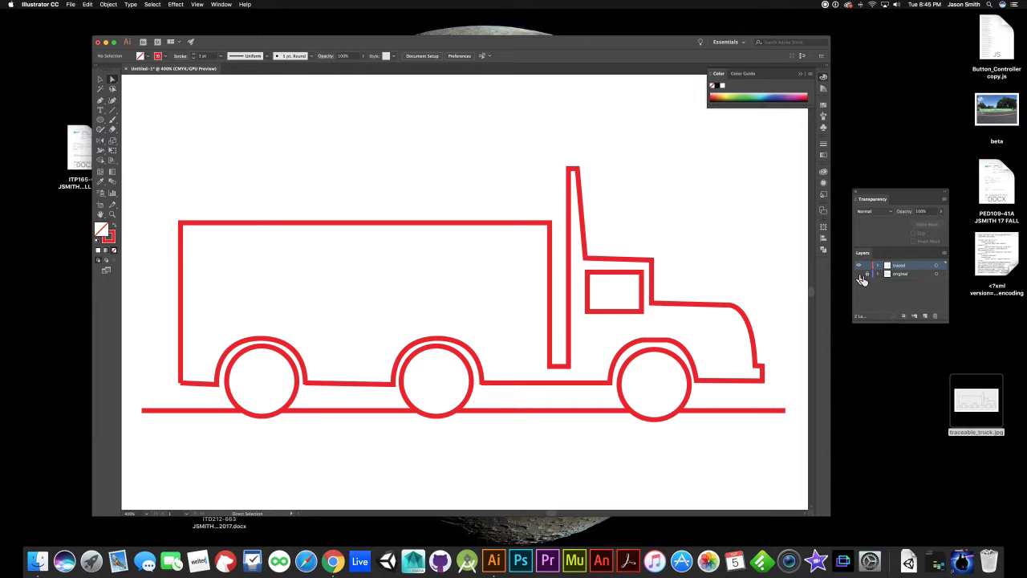
left_click_drag(182, 384, 185, 385)
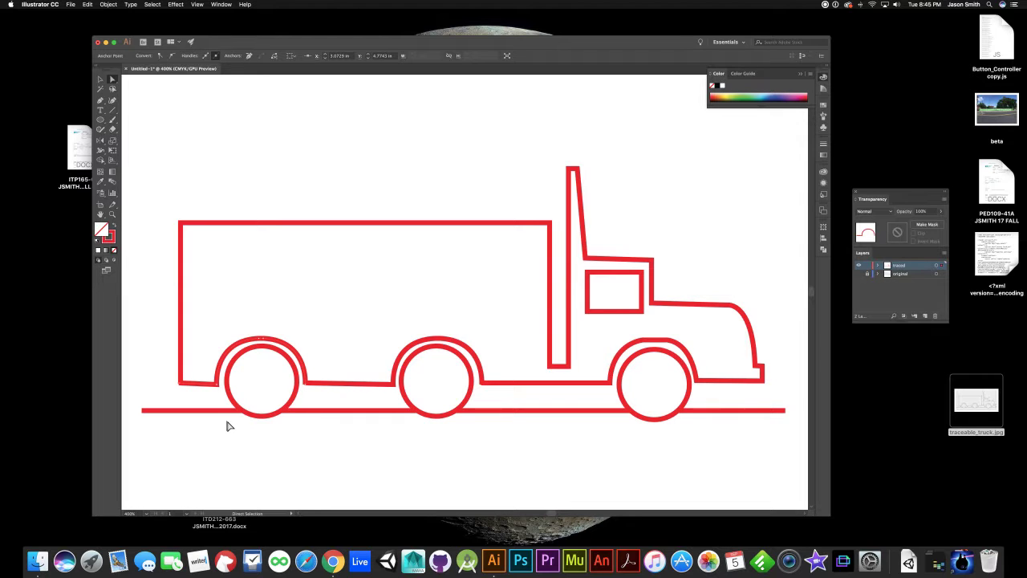
key("Left")
left_click(298, 450)
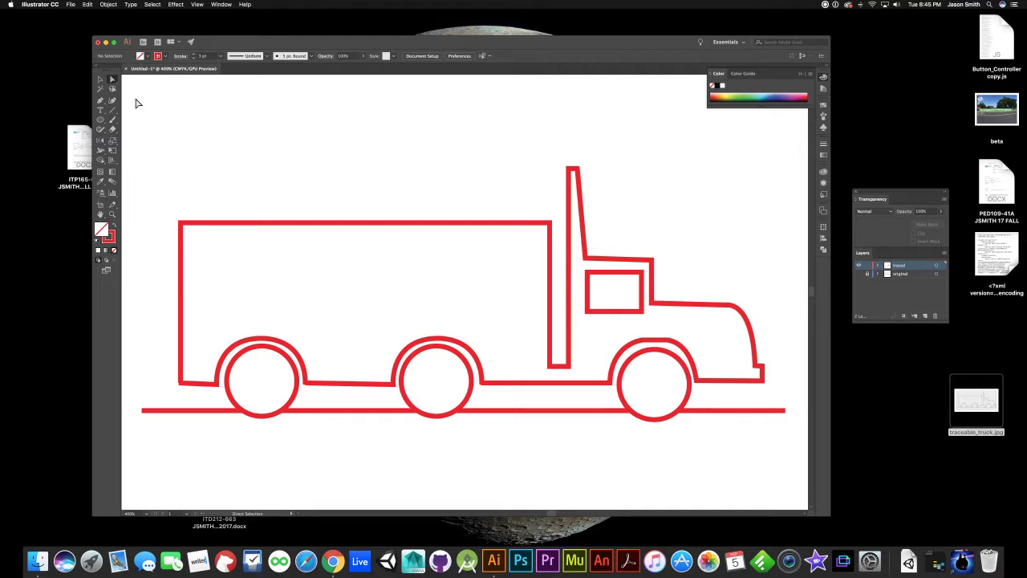
Step: Show the original layer and toggle the traced layer's visibility off and on to compare the tracing with the source image
left_click(859, 274)
left_click(860, 266)
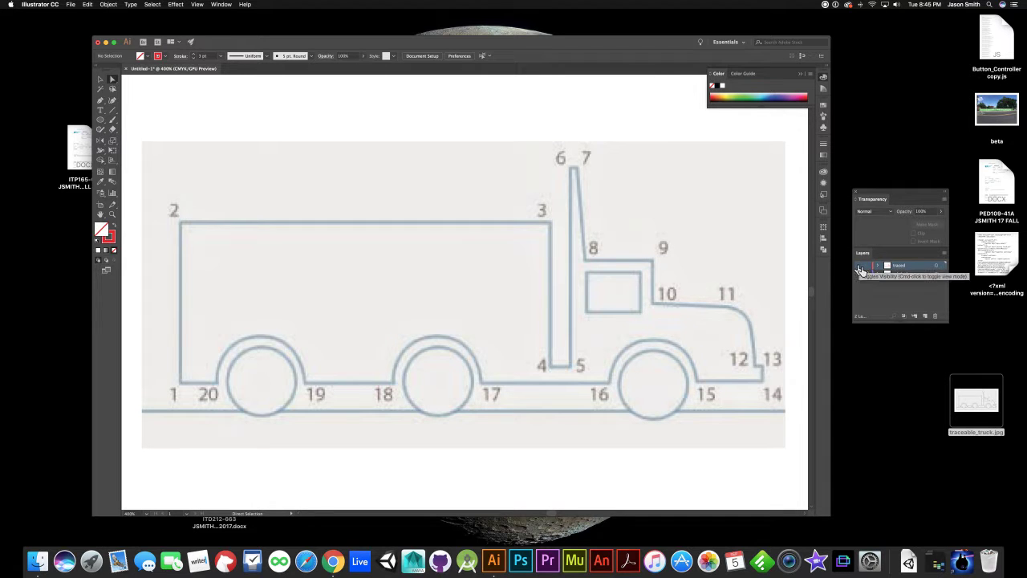
left_click(859, 266)
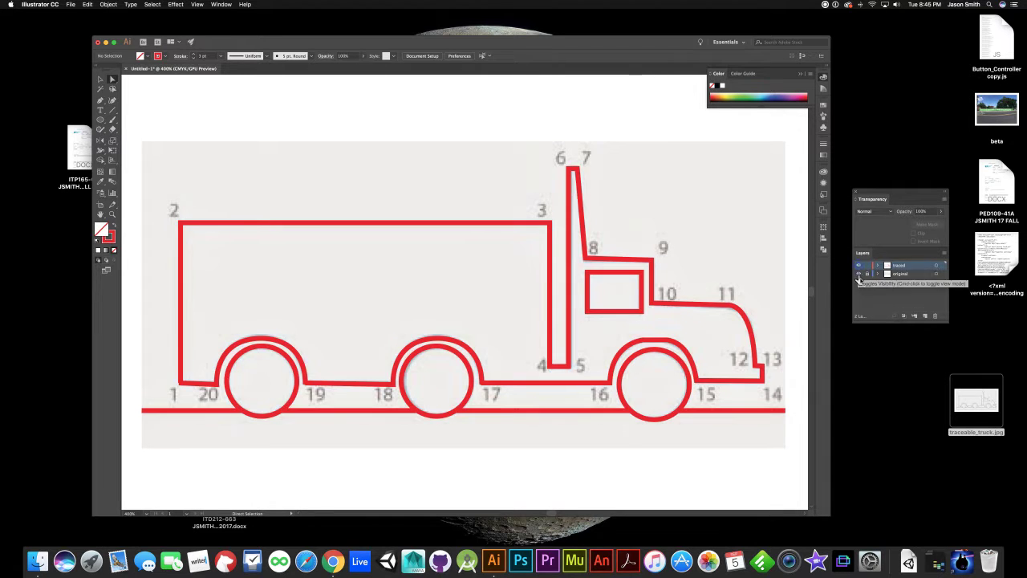
Step: Recolor the stroke of all artwork on the traced layer to the CMYK Blue swatch, deselect it, and hide the original layer
left_click(939, 270)
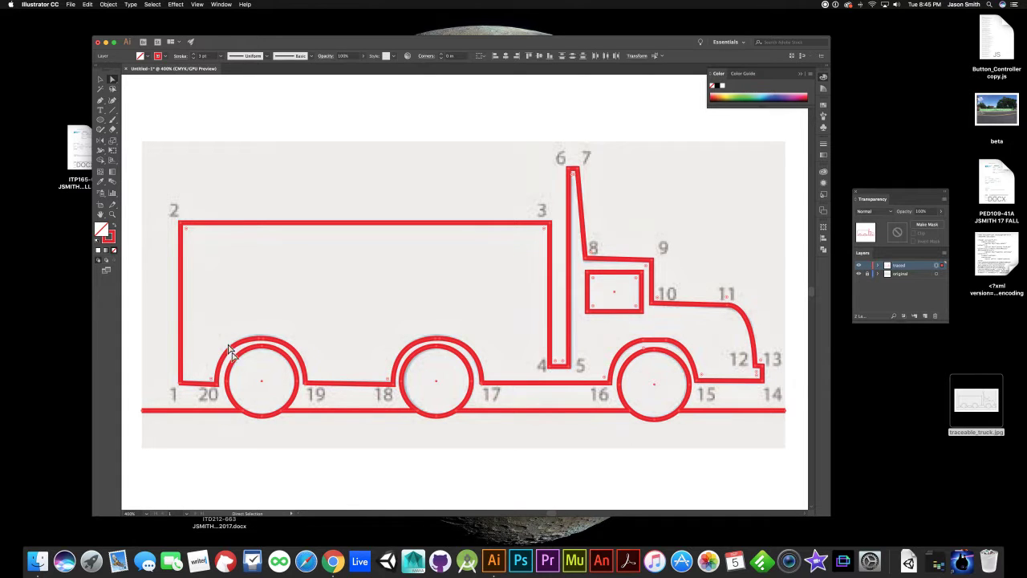
double_click(109, 238)
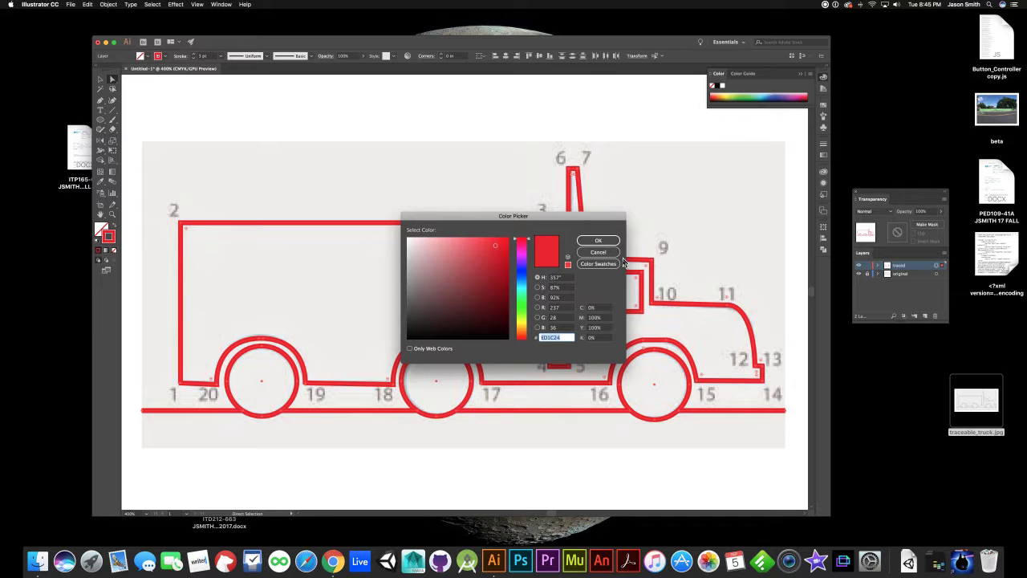
left_click(594, 264)
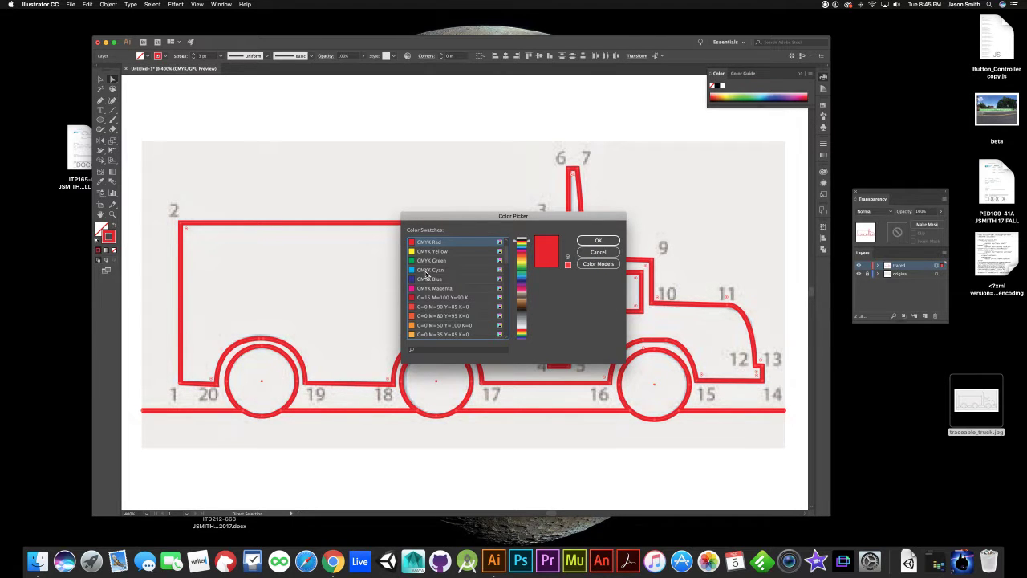
left_click(425, 271)
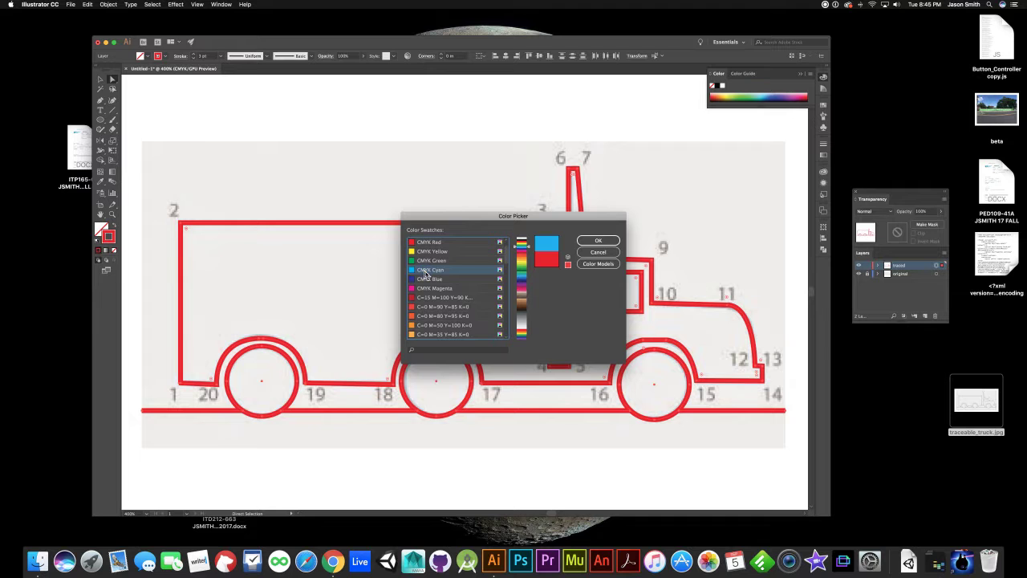
left_click(425, 278)
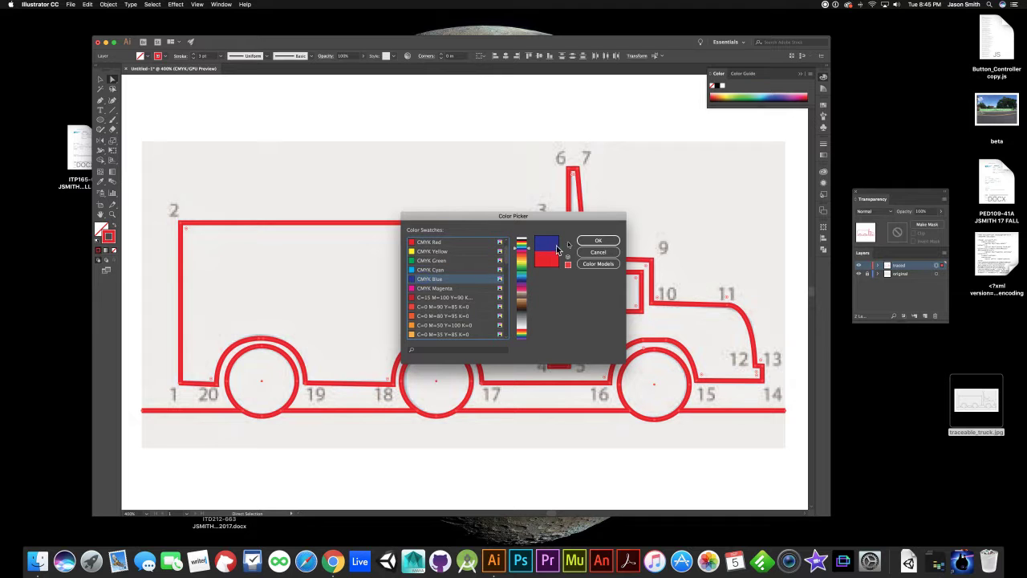
left_click(598, 242)
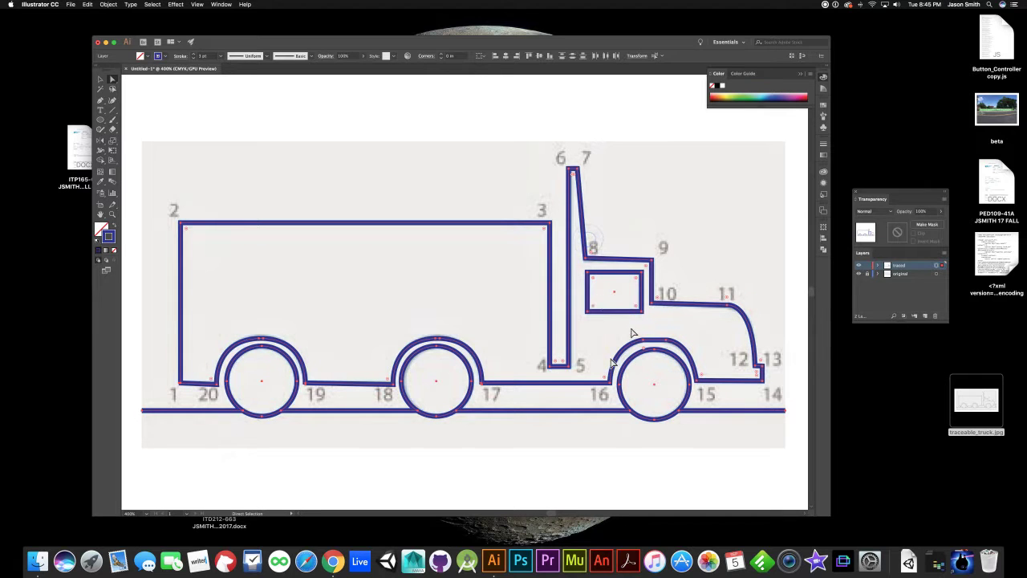
left_click(669, 482)
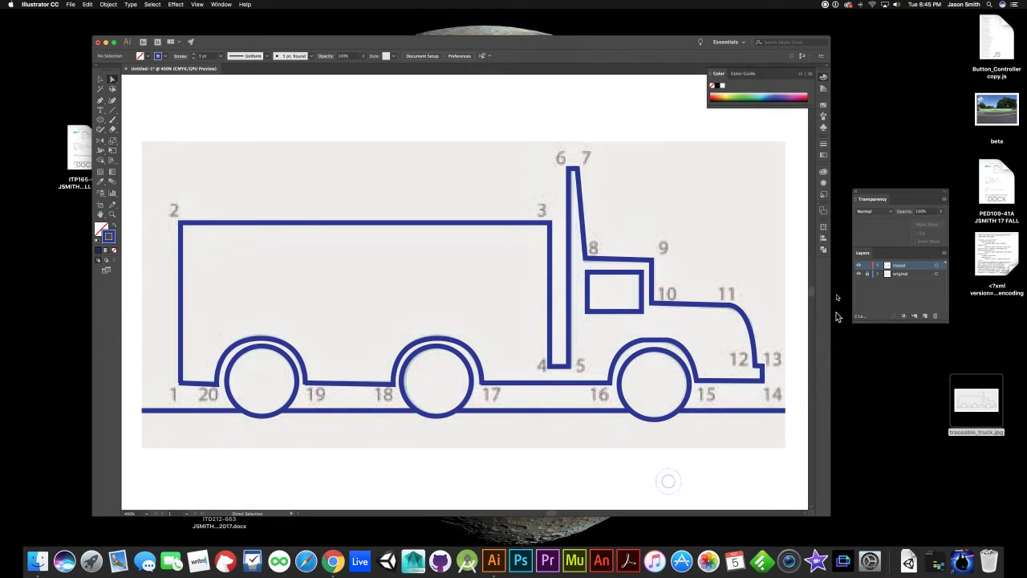
left_click(859, 274)
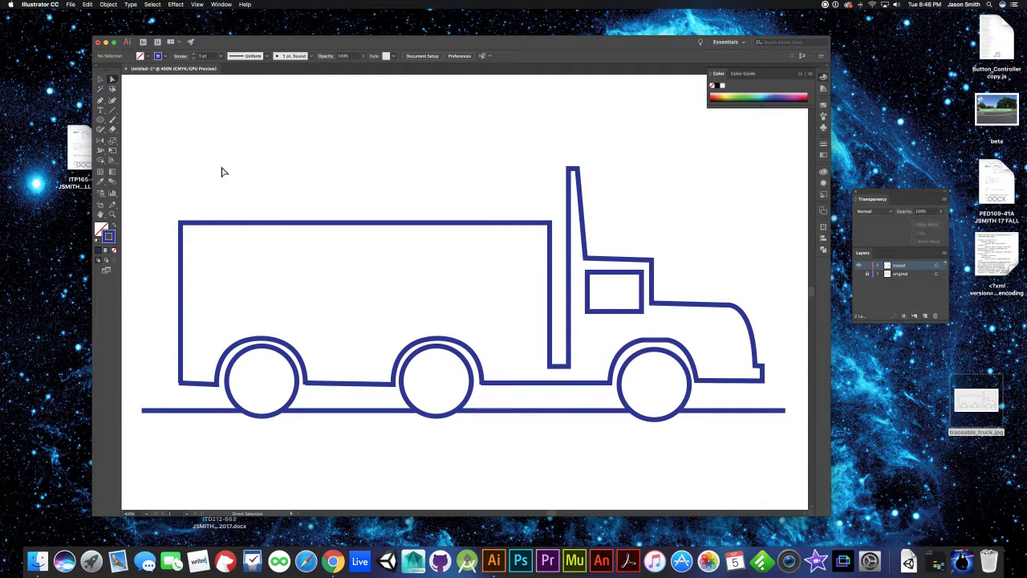
Step: Save the document to the Desktop as truck_trace.ai in Illustrator CC format and move its desktop icon near traceable_truck.jpg
left_click(71, 5)
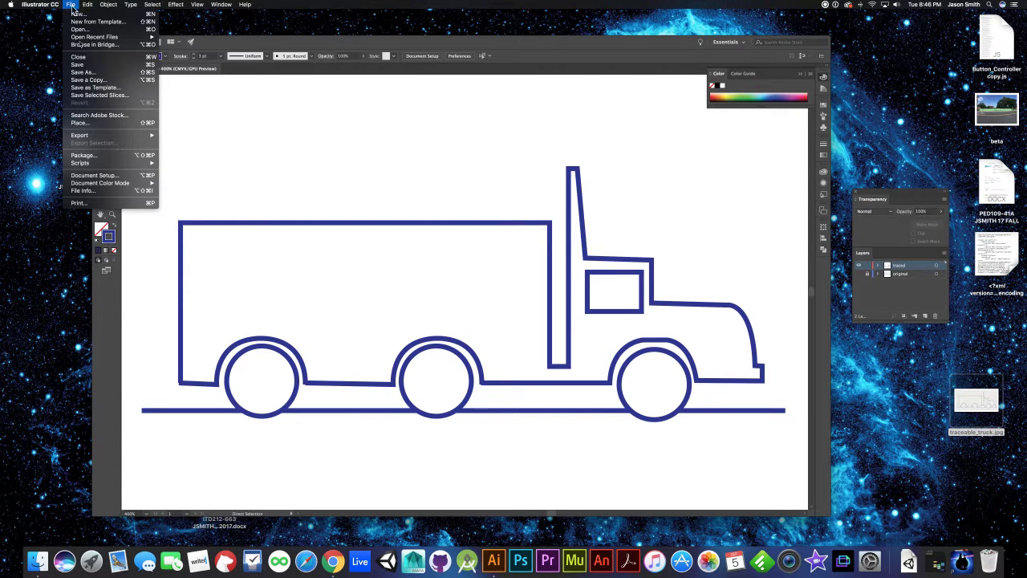
mouse_move(89, 138)
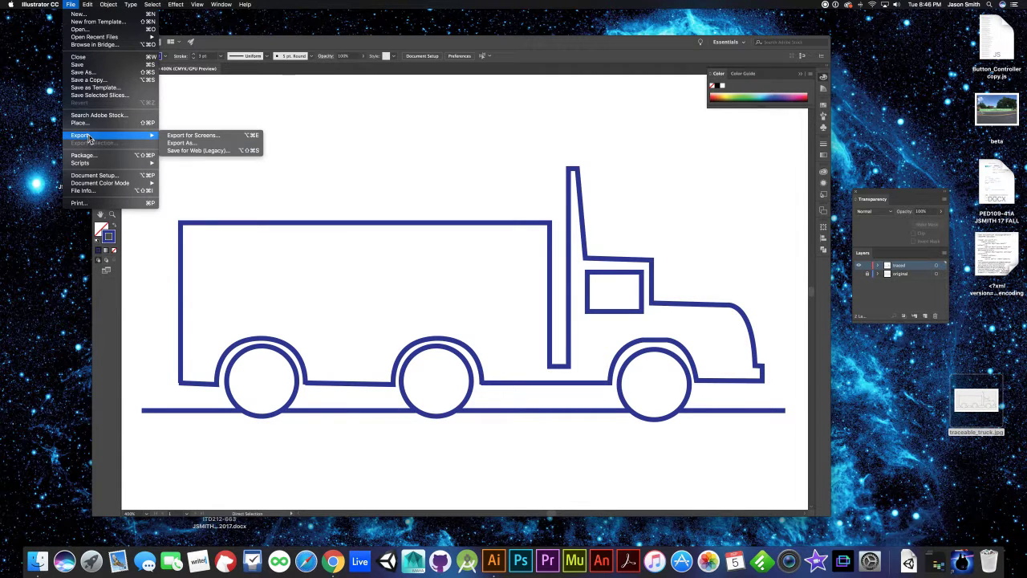
left_click(78, 67)
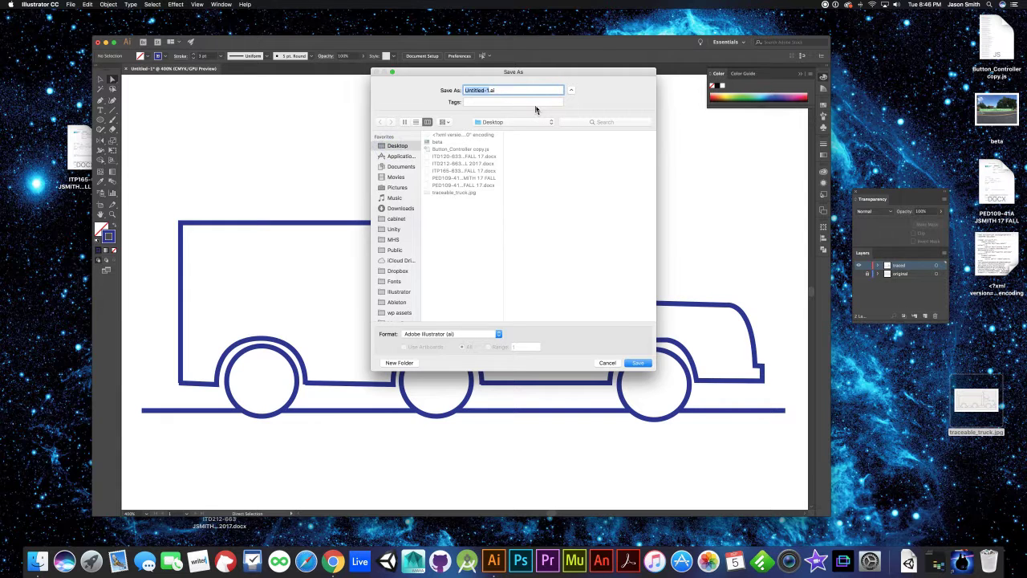
type("tru")
type("ck_tra")
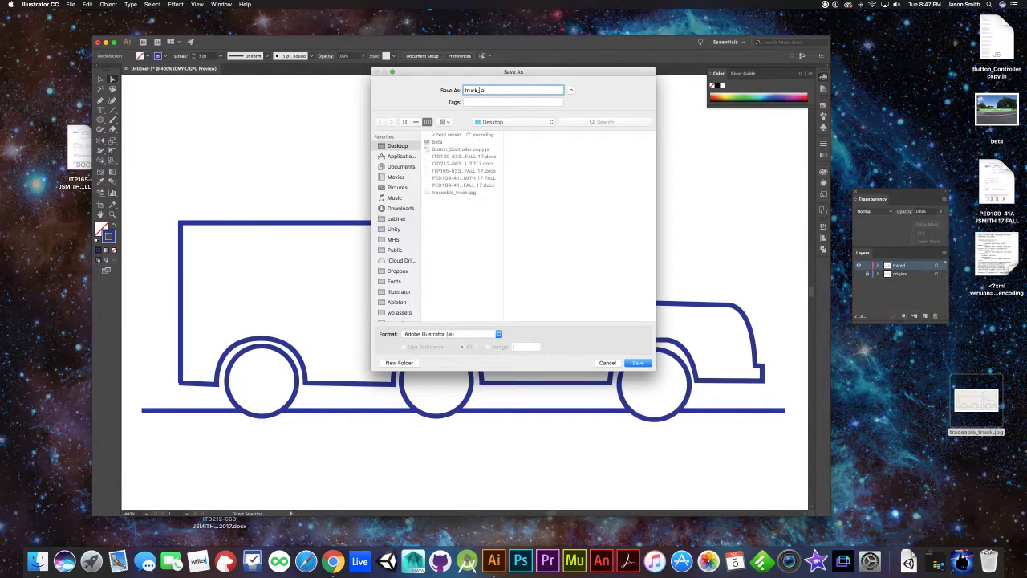
type("ce")
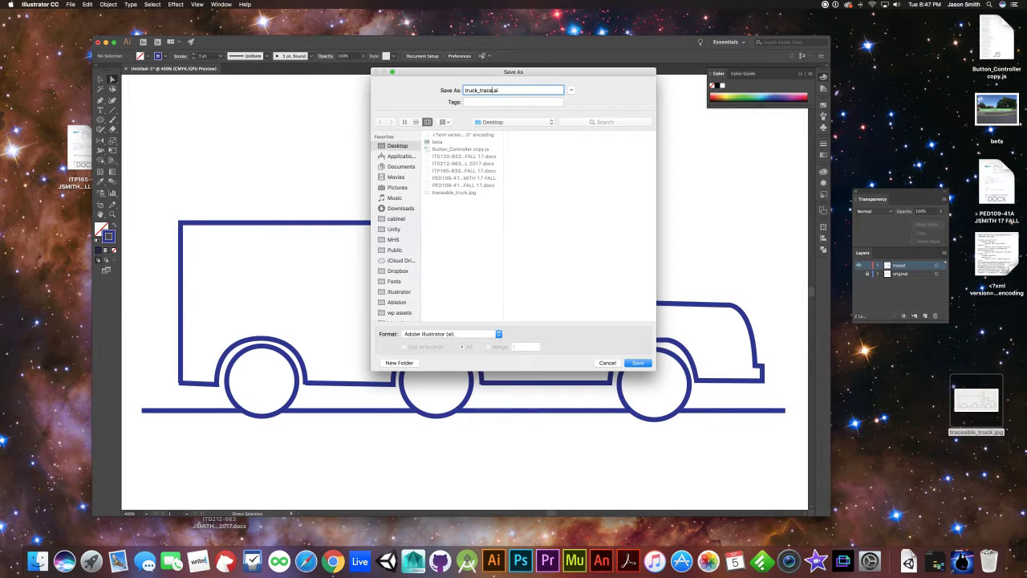
left_click(638, 363)
left_click(602, 404)
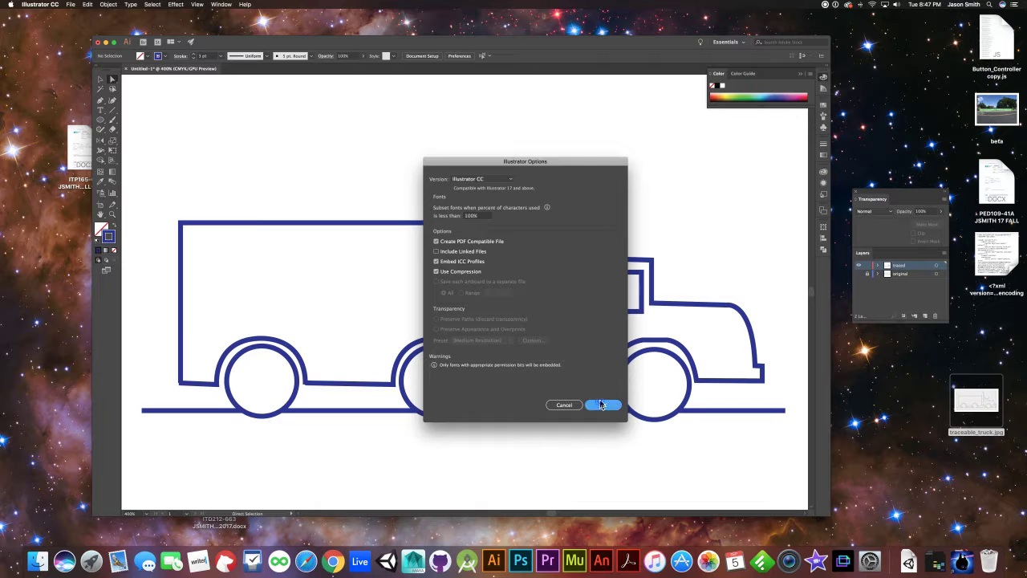
left_click_drag(997, 329, 889, 453)
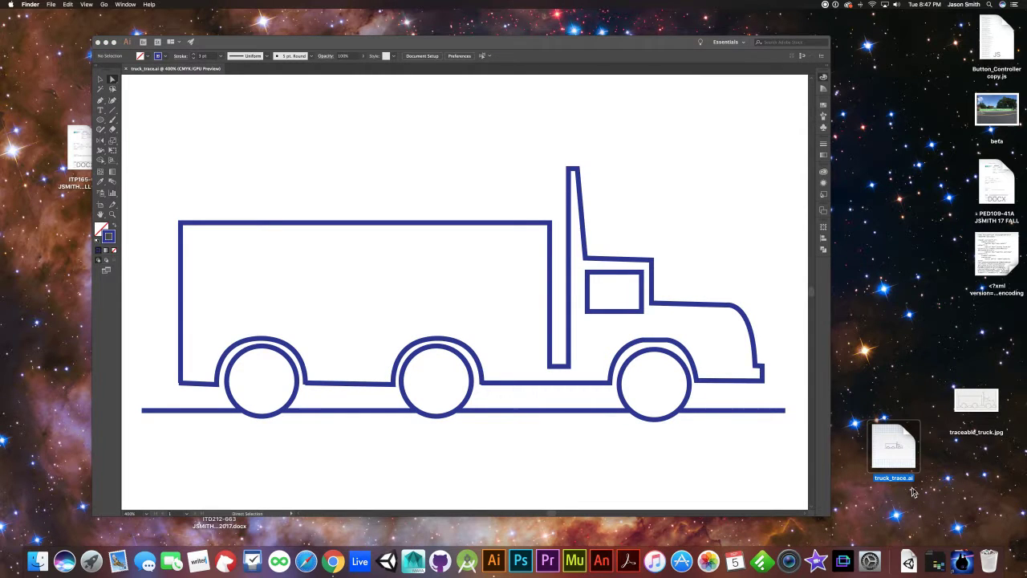